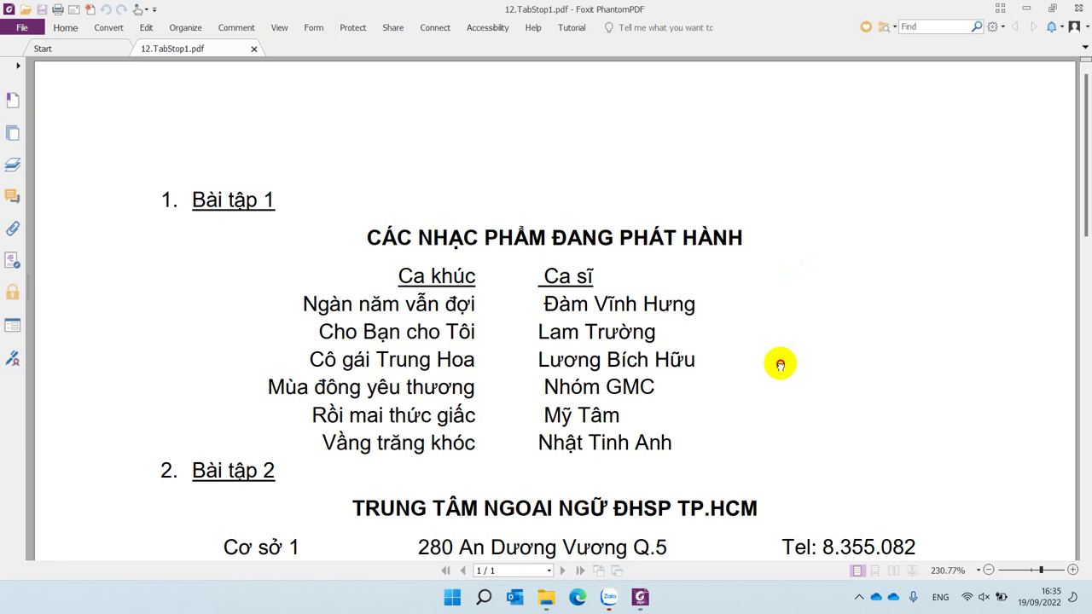
# - Drag the PDF page up with the Hand tool to show the Bài tập 2 address rows
pyautogui.moveTo(780, 361); pyautogui.dragTo(782, 282)
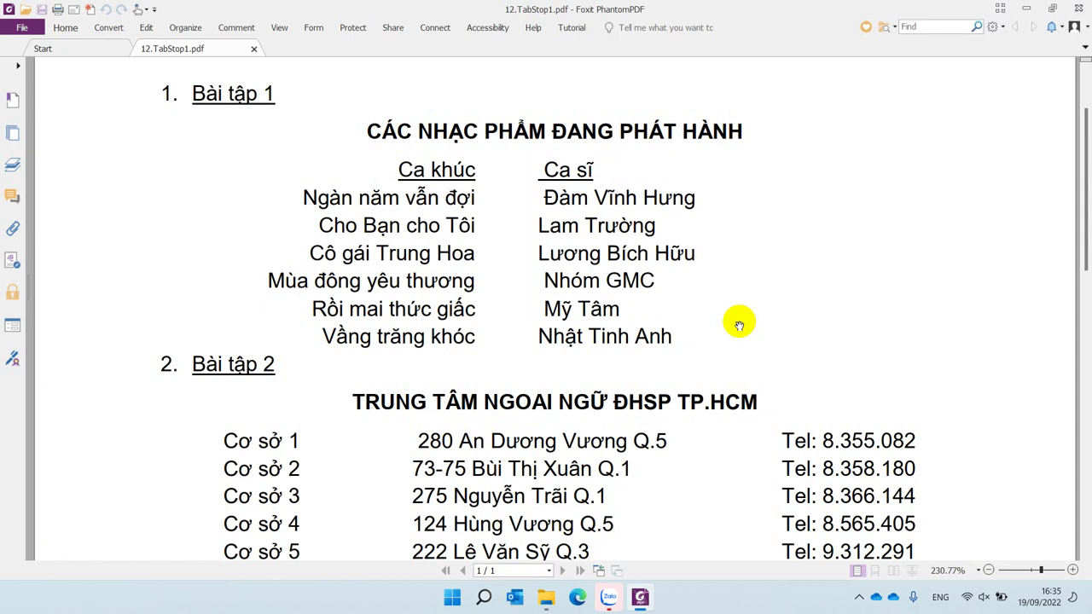
# - Launch Word from the Start menu and create a new blank document
pyautogui.hotkey('alt', 'Tab')
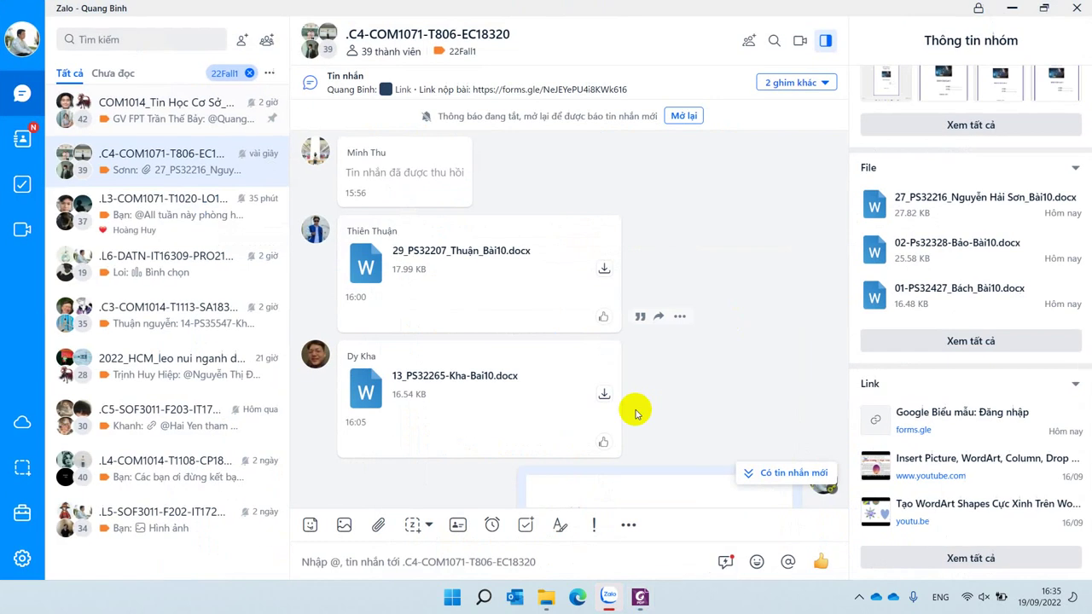
pyautogui.click(640, 597)
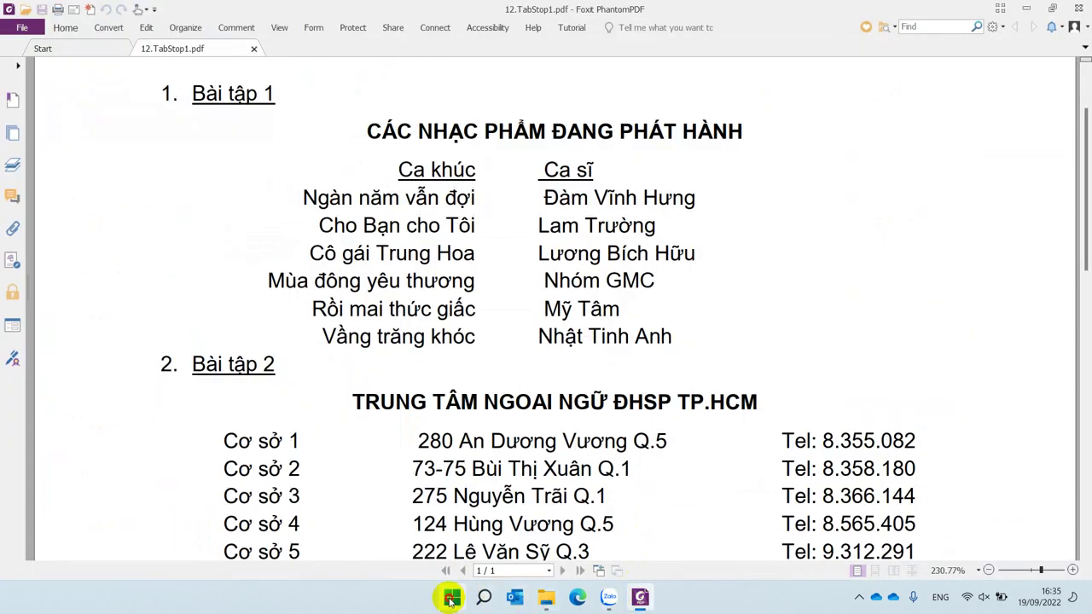
pyautogui.click(452, 597)
pyautogui.click(524, 182)
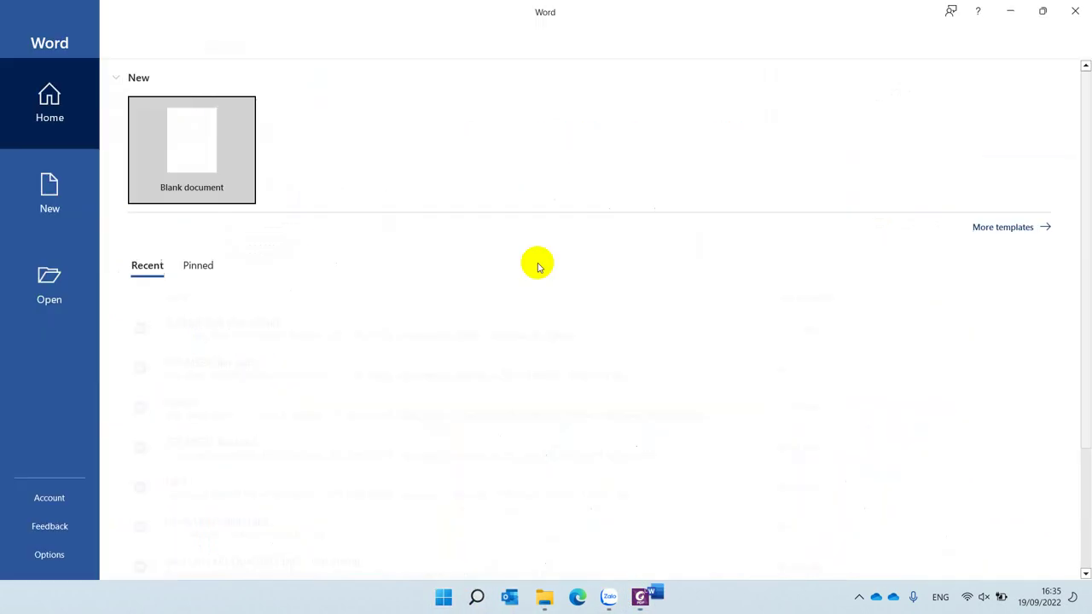
pyautogui.click(236, 162)
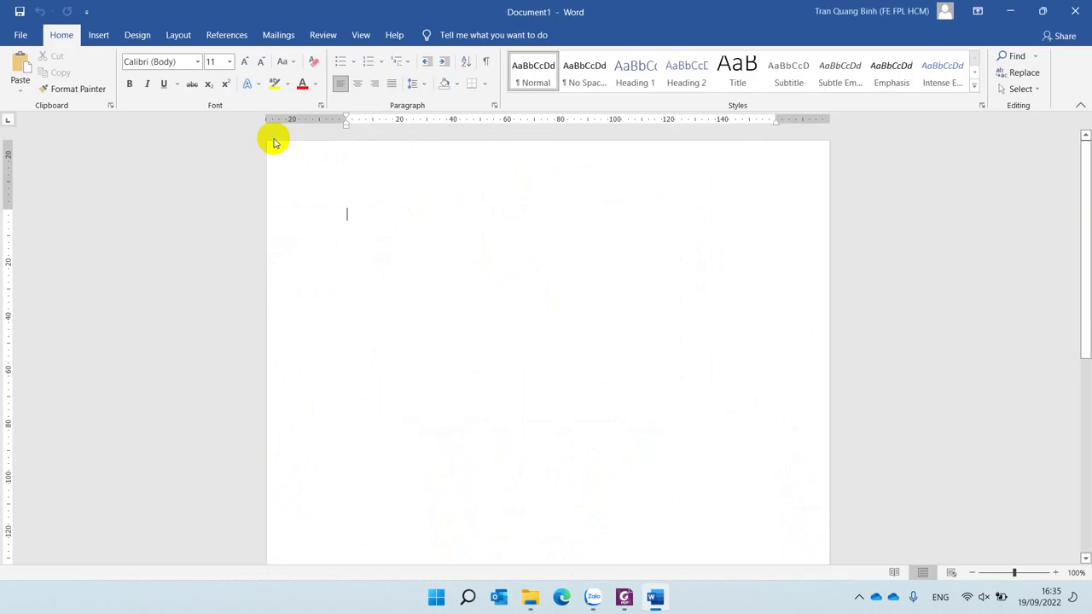
# - Snap Word and the PDF side by side, then maximize the Word window
pyautogui.moveTo(441, 3); pyautogui.dragTo(1083, 50)
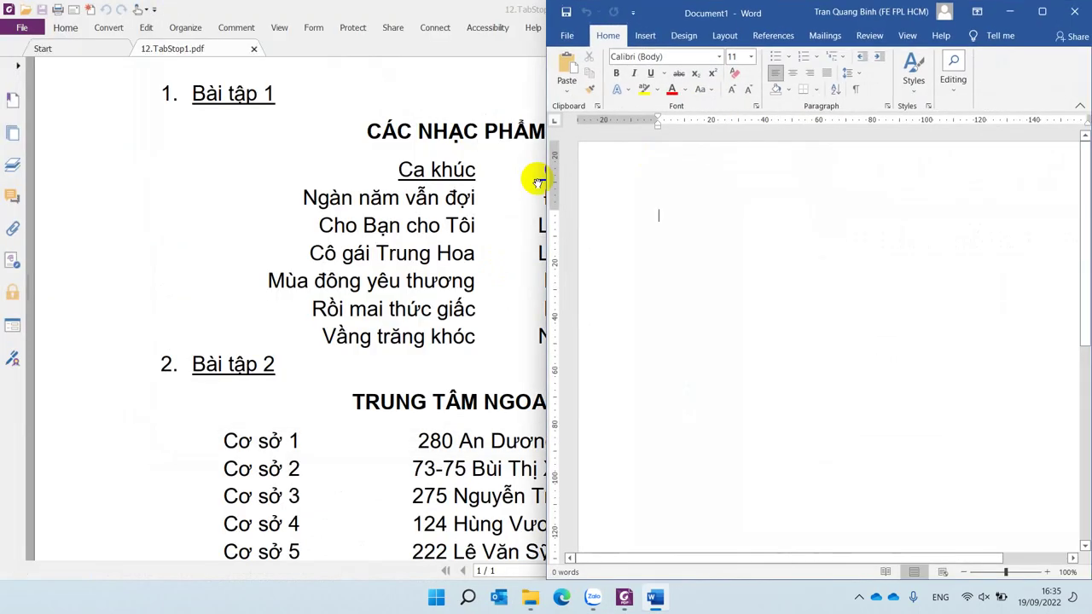
pyautogui.click(310, 195)
pyautogui.moveTo(452, 12); pyautogui.dragTo(2, 34)
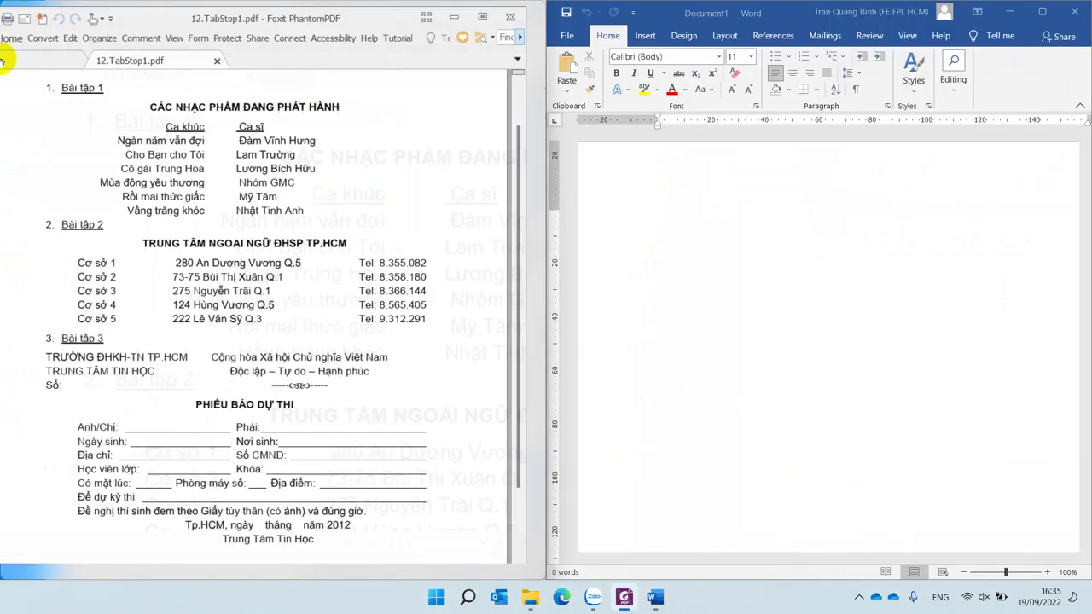
pyautogui.click(736, 205)
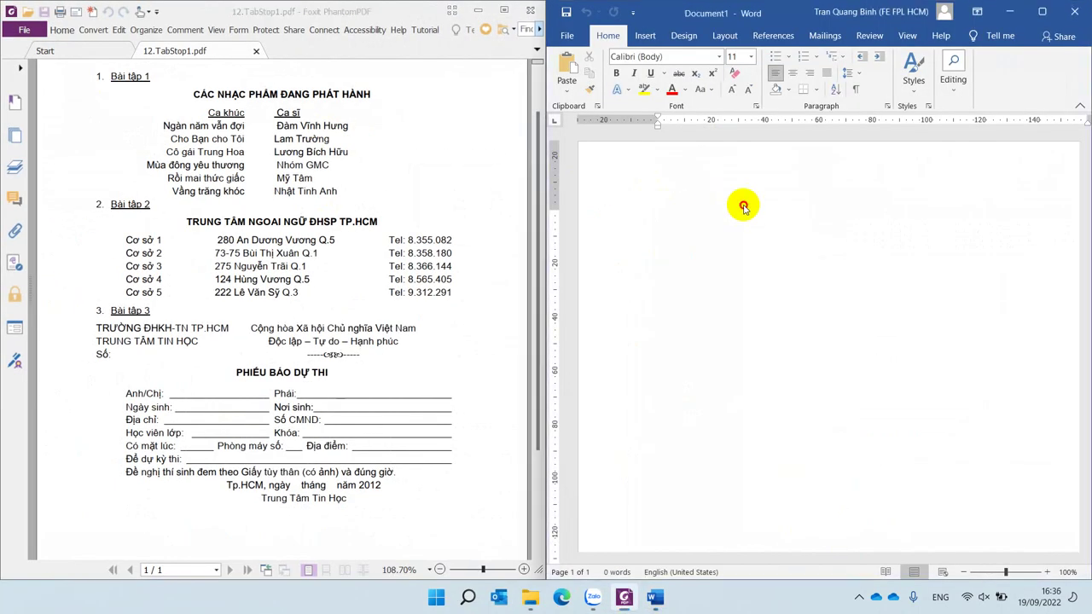
pyautogui.click(1041, 11)
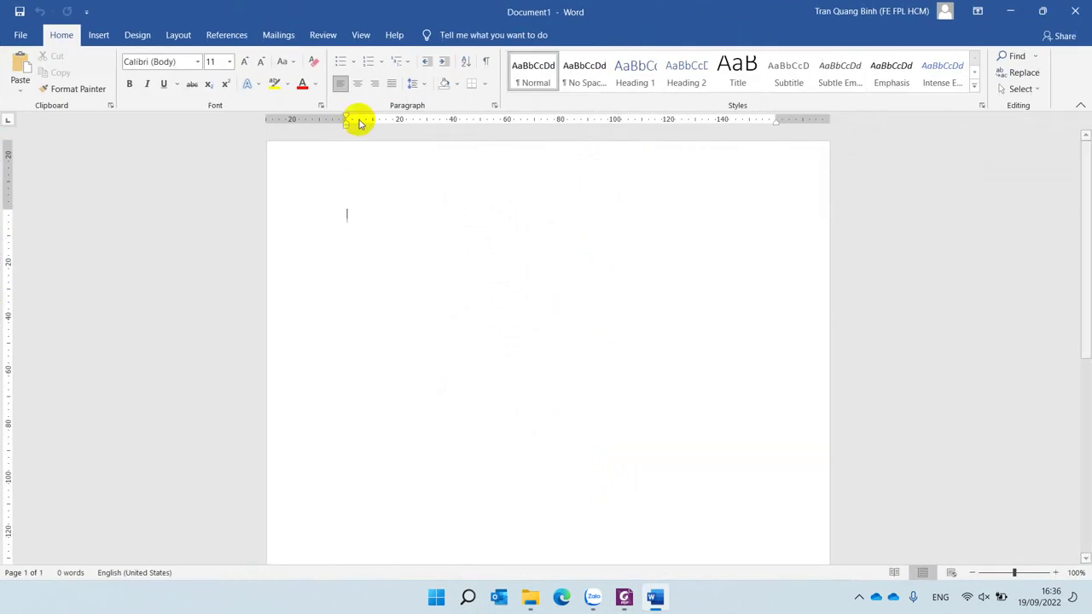
# - Show the View tab, then cycle the tab selector through center, right and decimal tabs
pyautogui.click(351, 36)
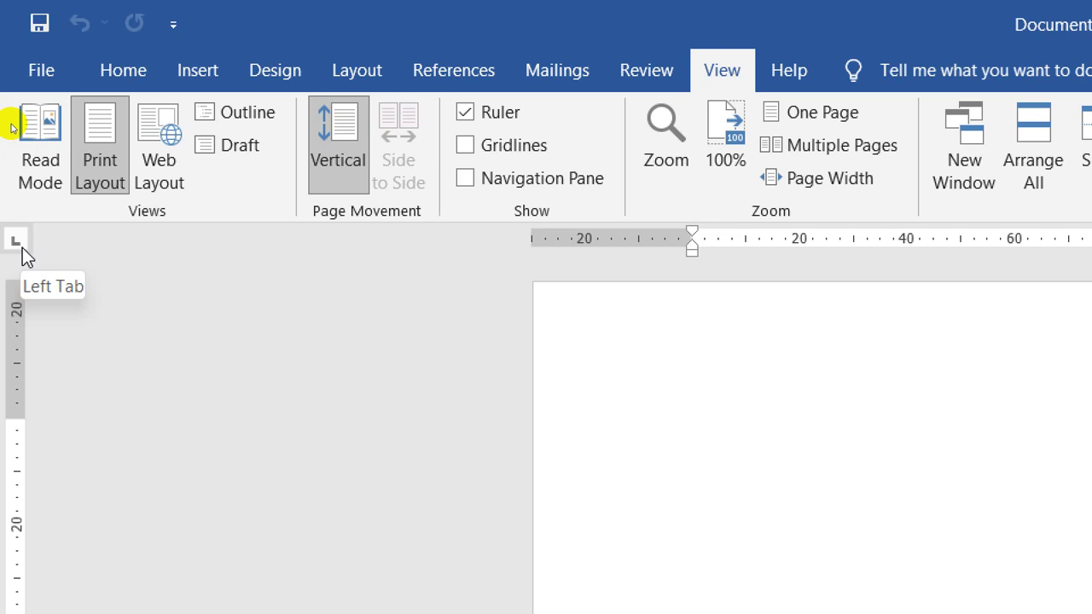
pyautogui.click(23, 249)
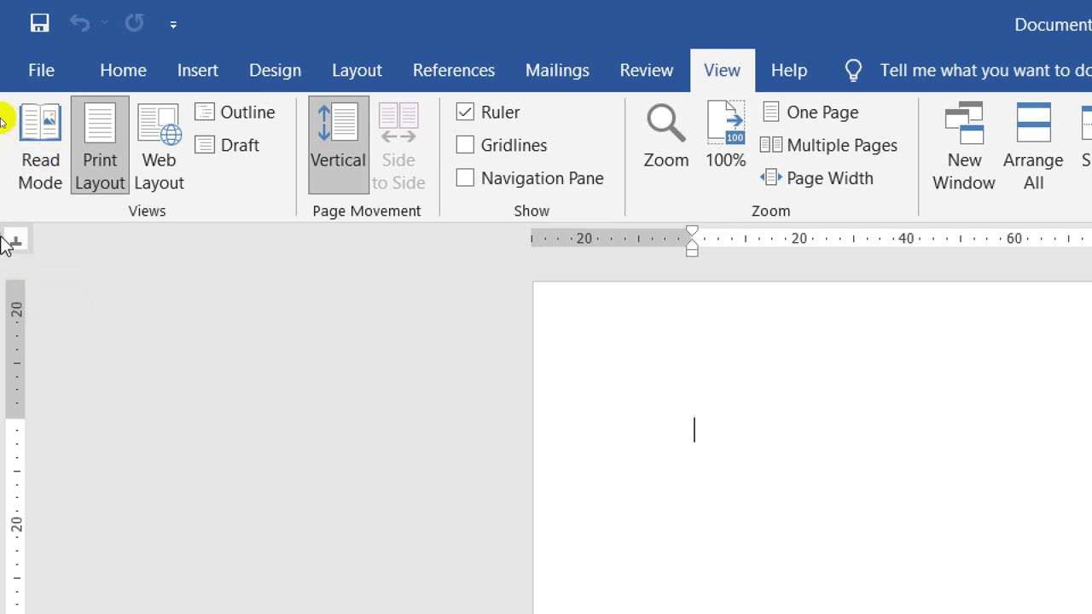
pyautogui.click(9, 245)
pyautogui.click(8, 246)
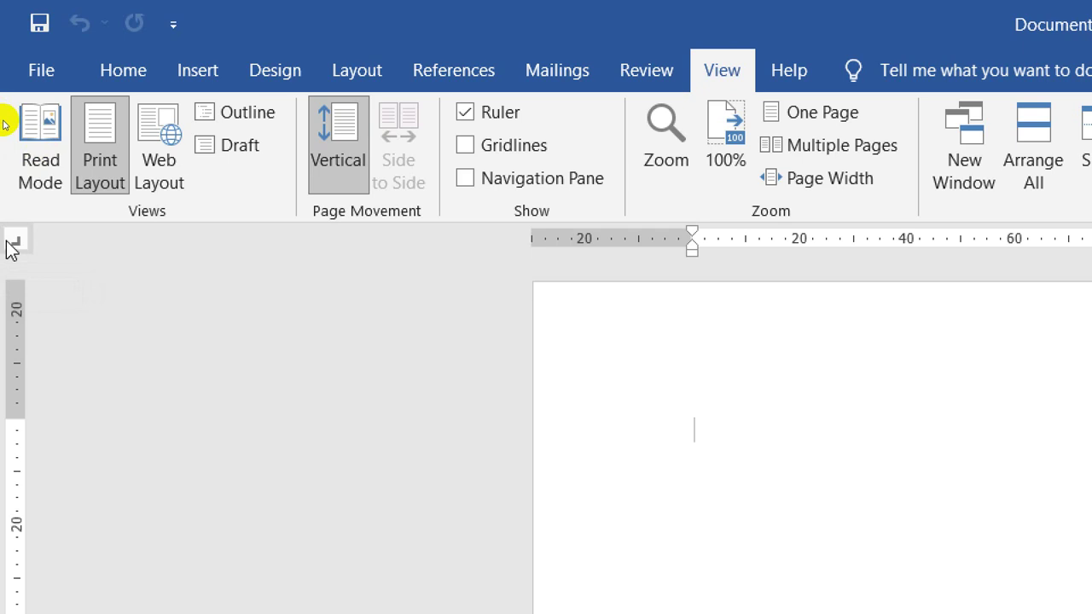
pyautogui.click(9, 248)
pyautogui.click(17, 245)
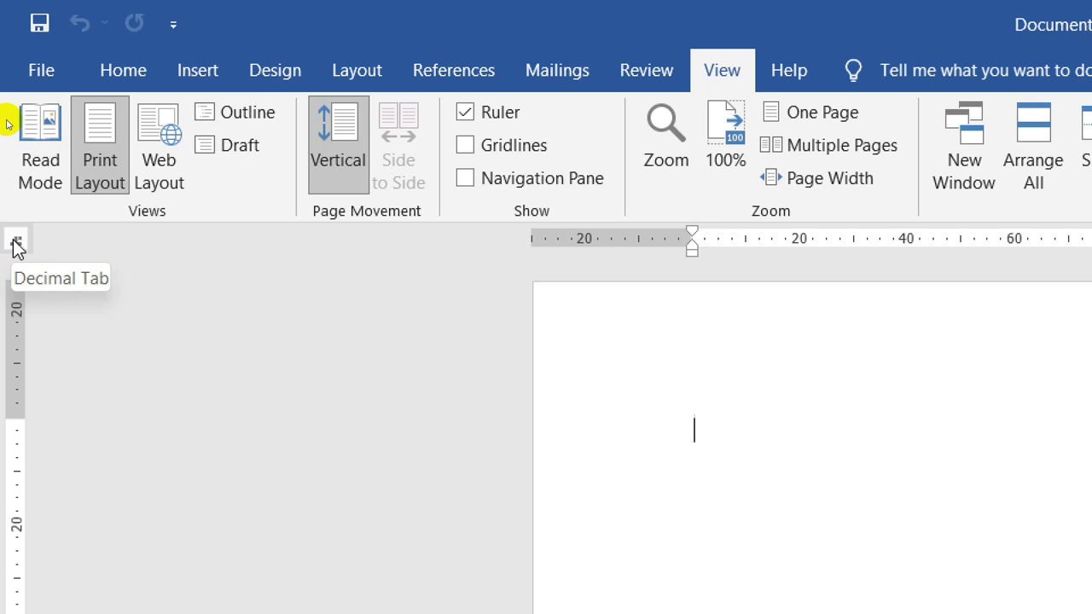
# - Continue cycling through bar tab, first-line and hanging indent markers back to left tab
pyautogui.click(15, 243)
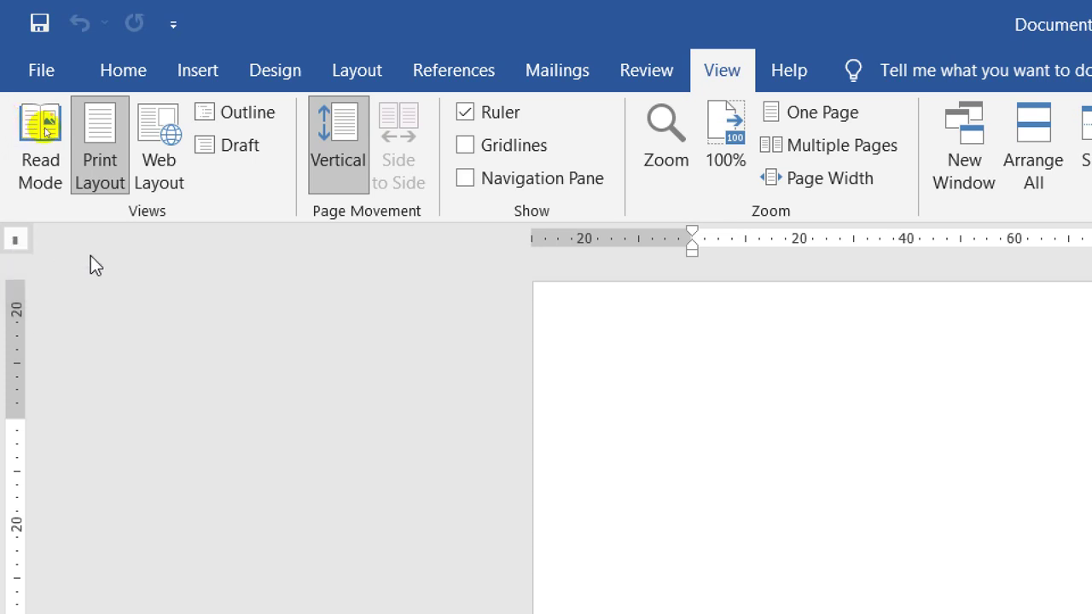
pyautogui.click(16, 243)
pyautogui.click(17, 243)
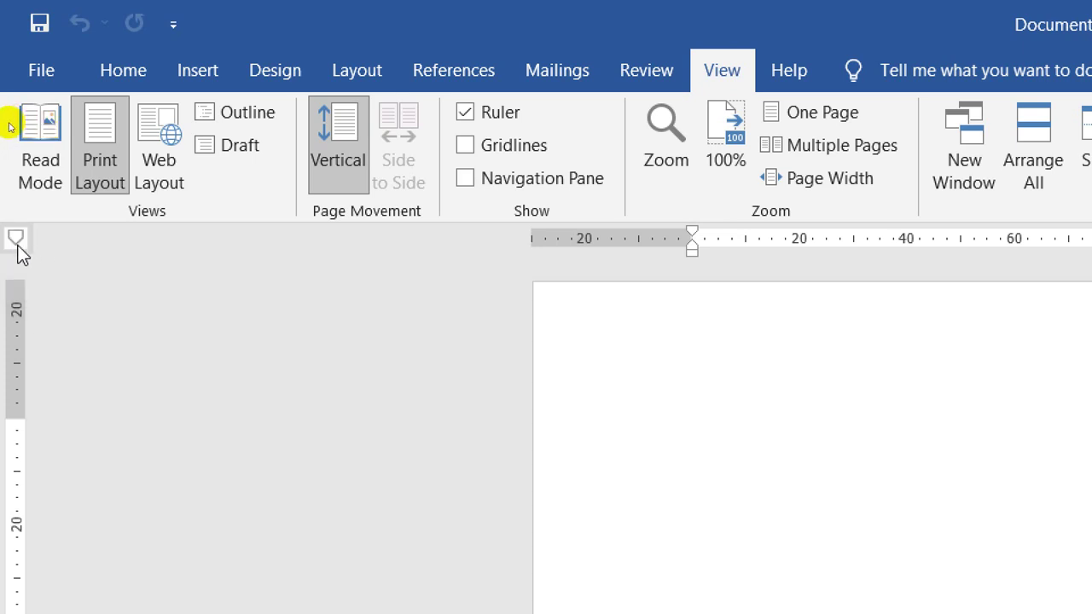
pyautogui.click(16, 243)
pyautogui.click(17, 244)
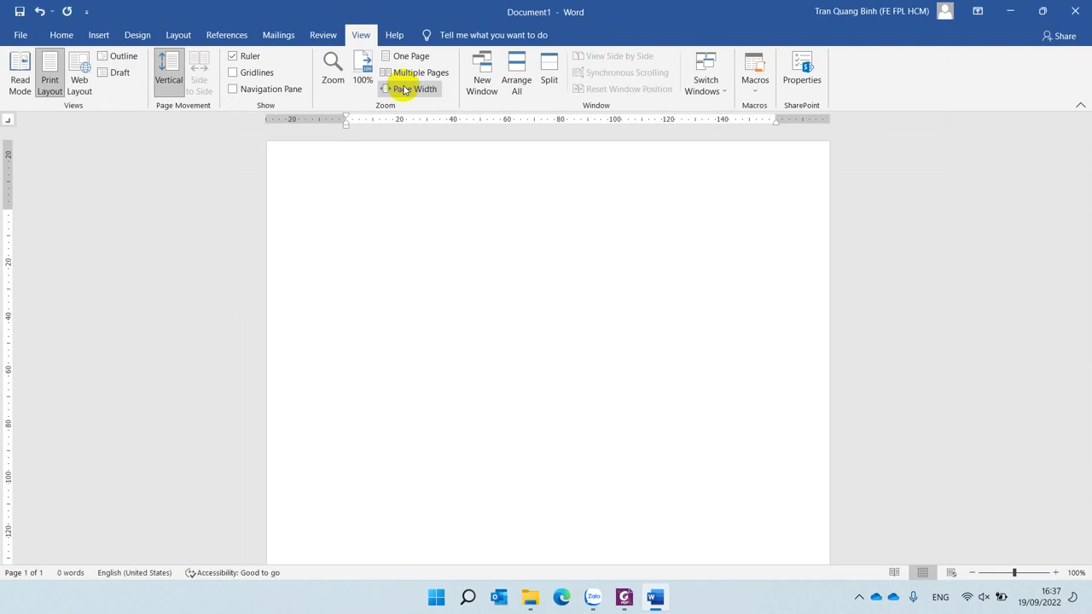
# - Type the centred heading 'CÁC BÀI HÁT ĐANG THỊNH HÀNH', correcting typos along the way
pyautogui.write('CACSE')
pyautogui.press('BackSpace')
pyautogui.press('BackSpace')
pyautogui.press('BackSpace')
pyautogui.write('CS')
pyautogui.press('BackSpace')
pyautogui.press('BackSpace')
pyautogui.write('ACS B')
pyautogui.write('AIF HAS')
pyautogui.write('T DDANG TH')
pyautogui.write('INH')
pyautogui.write('HANHF')
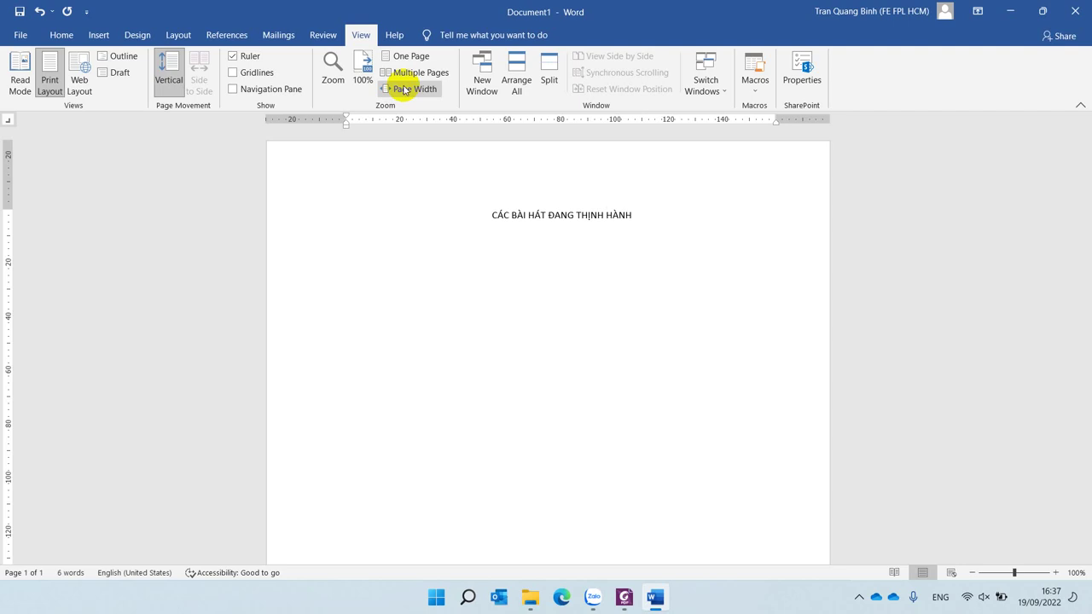
pyautogui.click(67, 38)
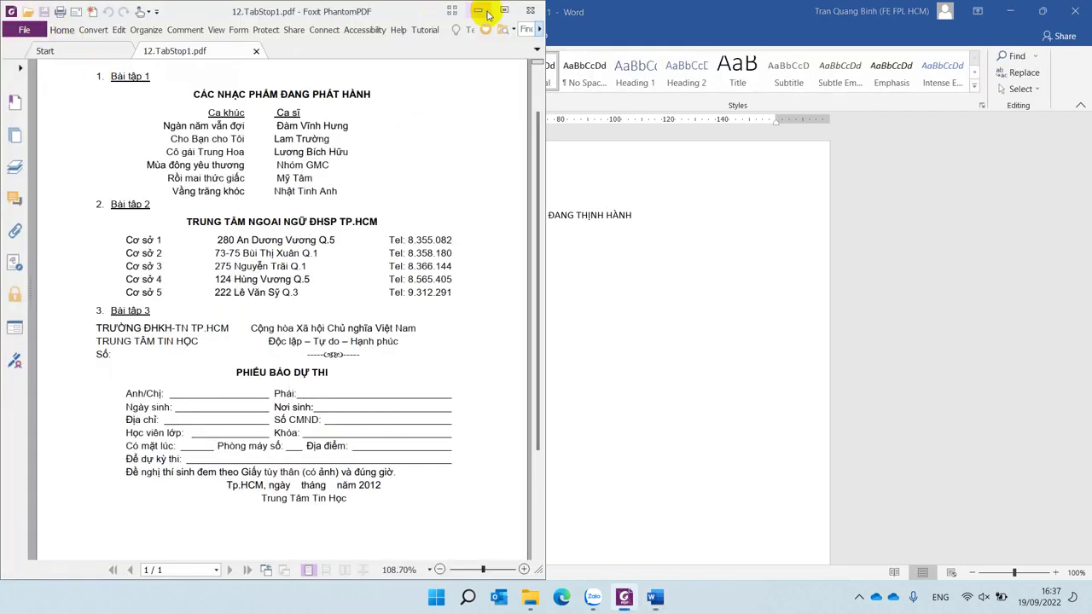
# - Check the PDF, then set a right tab stop at about 60 on the ruler
pyautogui.doubleClick(506, 12)
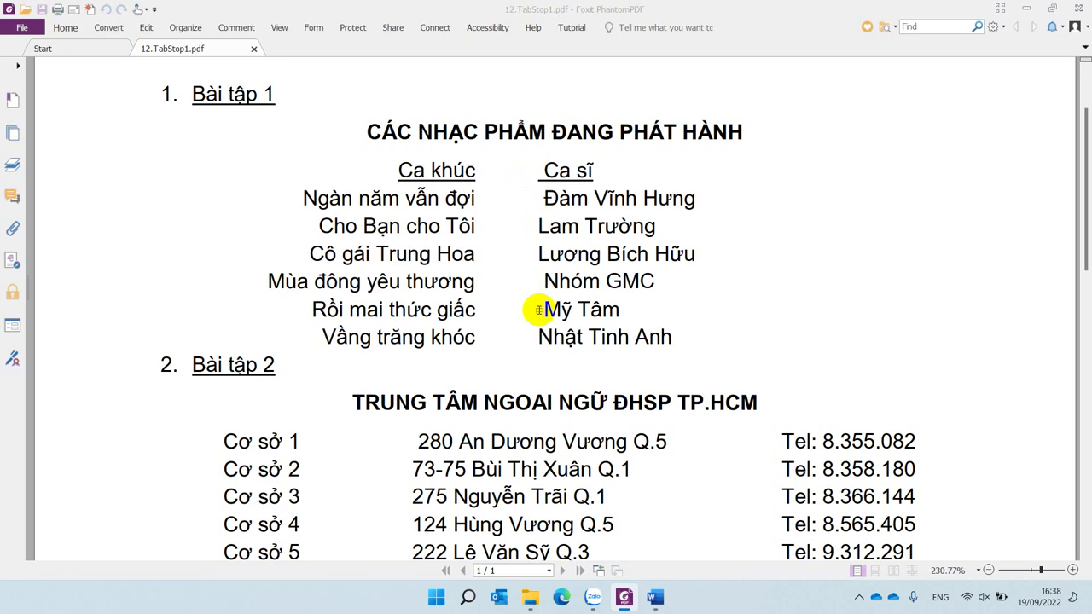
pyautogui.hotkey('alt', 'Tab')
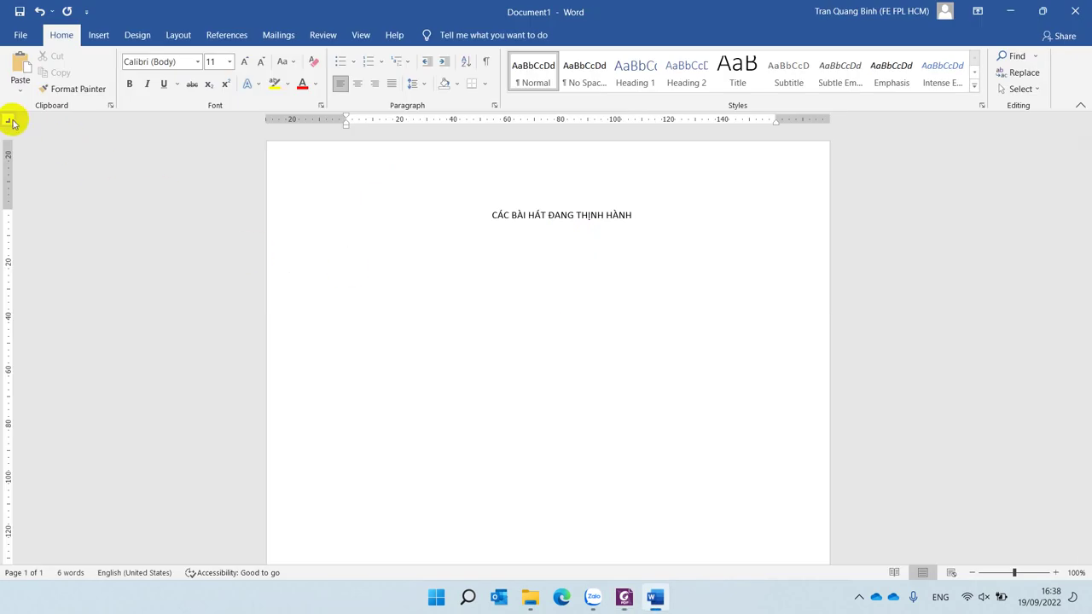
pyautogui.click(9, 123)
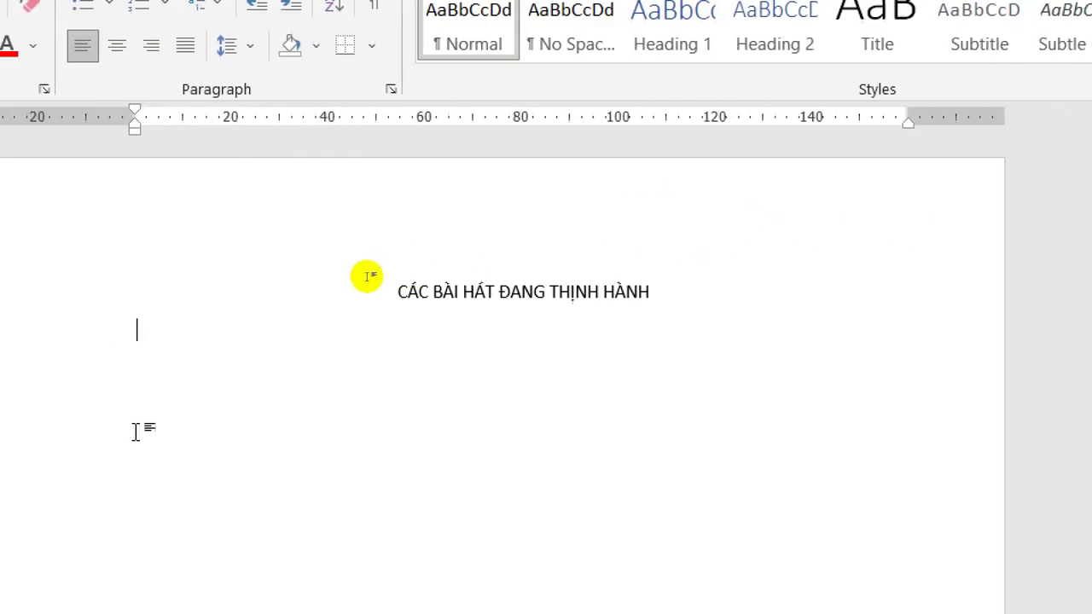
pyautogui.click(449, 120)
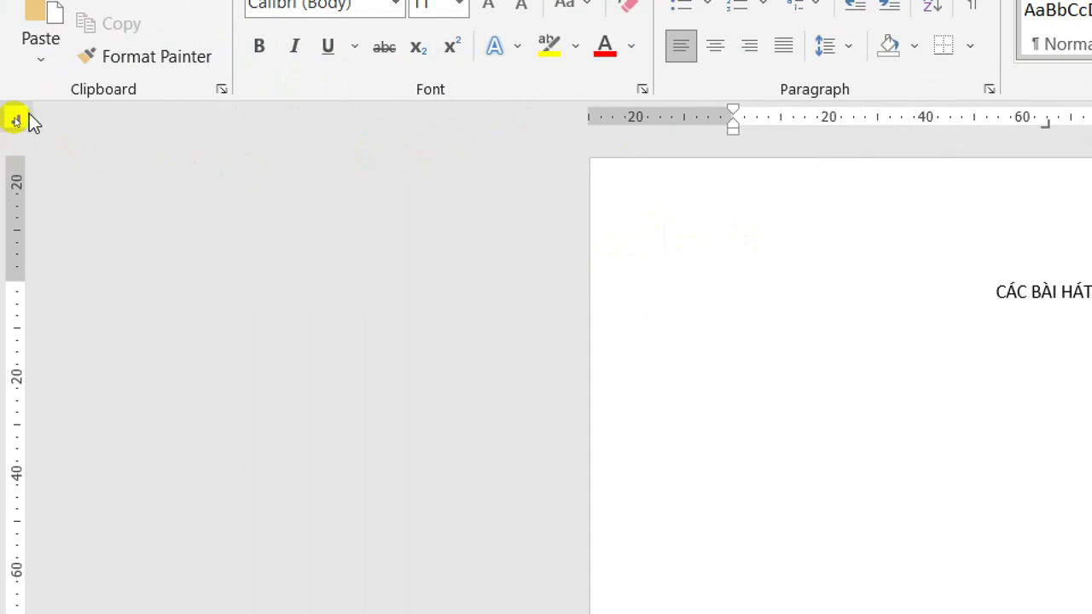
# - Cycle the tab selector through all tab and indent types back to Left Tab
pyautogui.click(15, 121)
pyautogui.click(12, 123)
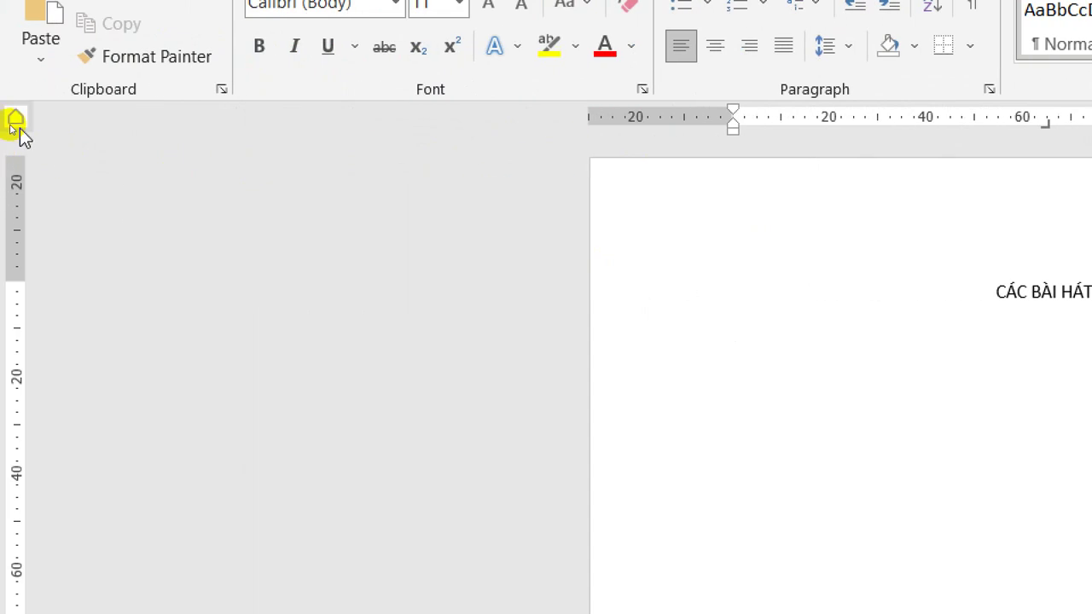
pyautogui.click(15, 123)
pyautogui.click(15, 124)
pyautogui.click(15, 125)
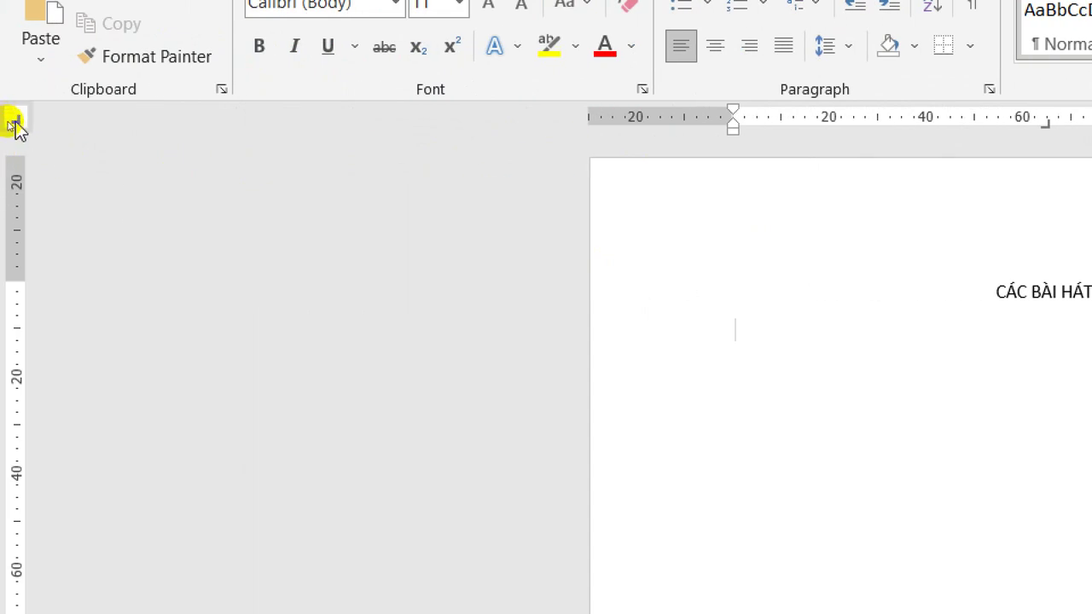
pyautogui.click(15, 123)
pyautogui.click(15, 124)
pyautogui.click(14, 124)
pyautogui.click(15, 124)
pyautogui.click(15, 123)
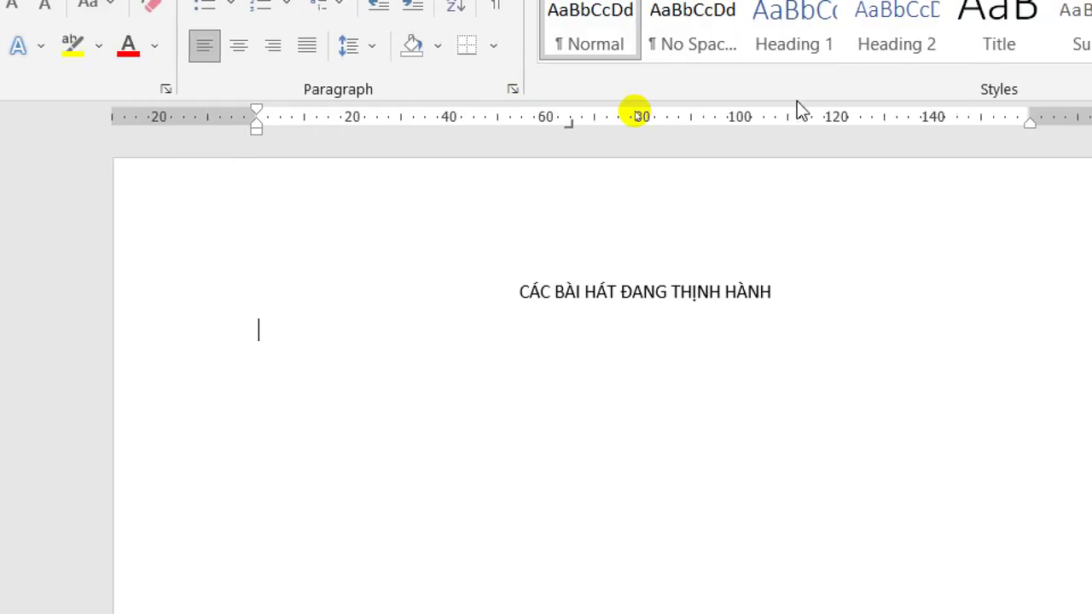
# - Add a left tab stop near 90, show formatting marks, and replace the stray spaces with a tab
pyautogui.click(692, 120)
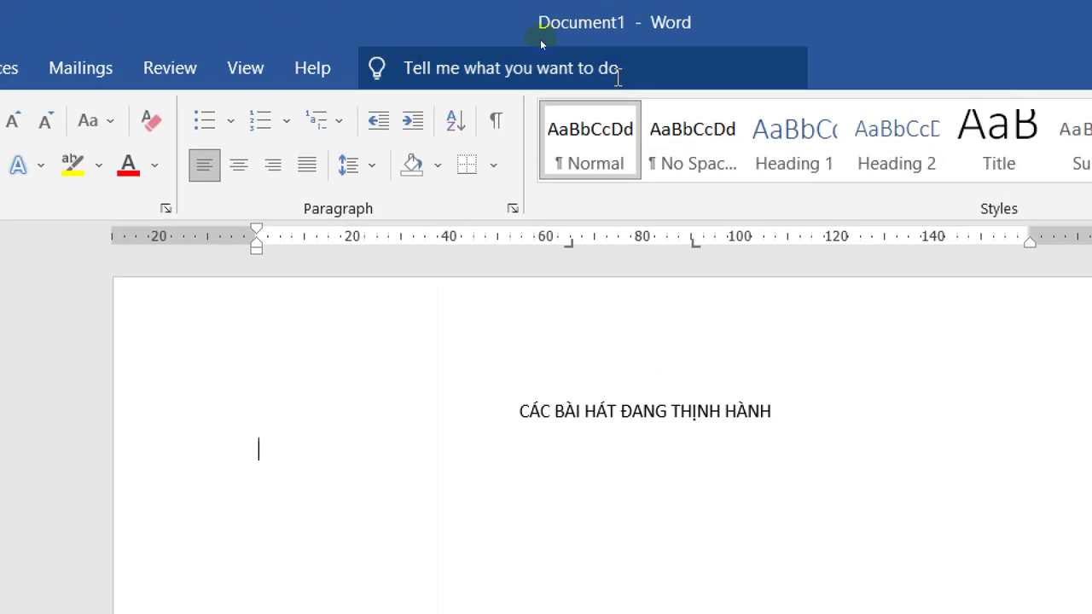
pyautogui.click(490, 136)
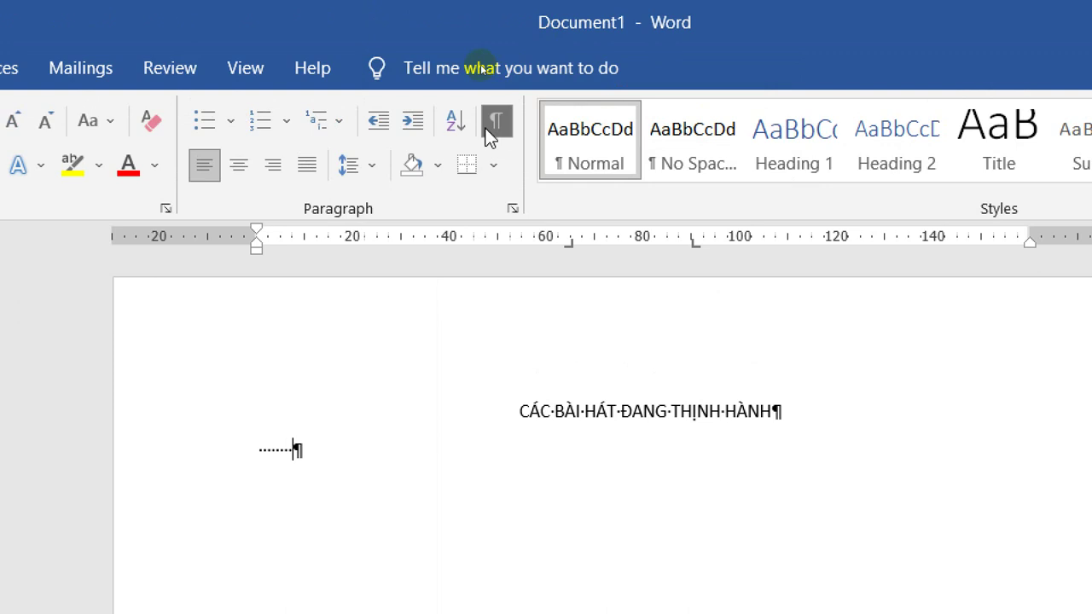
pyautogui.press('BackSpace')
pyautogui.press('BackSpace')
pyautogui.press('BackSpace')
pyautogui.press('BackSpace')
pyautogui.press('BackSpace')
pyautogui.press('BackSpace')
pyautogui.press('BackSpace')
pyautogui.press('BackSpace')
pyautogui.press('Tab')
pyautogui.hotkey('alt', 'Tab')
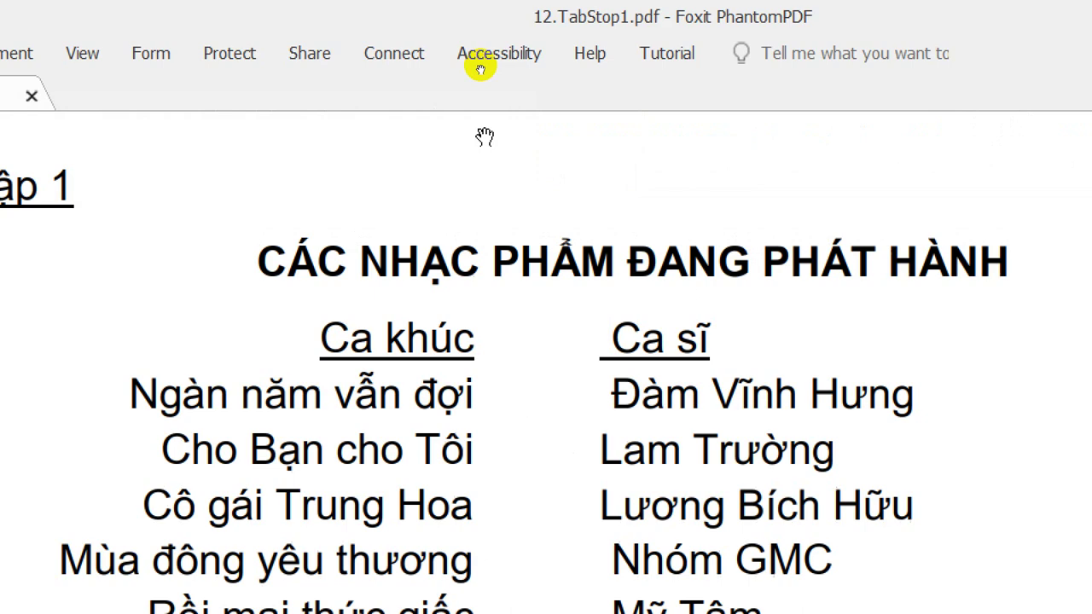
pyautogui.hotkey('alt', 'Tab')
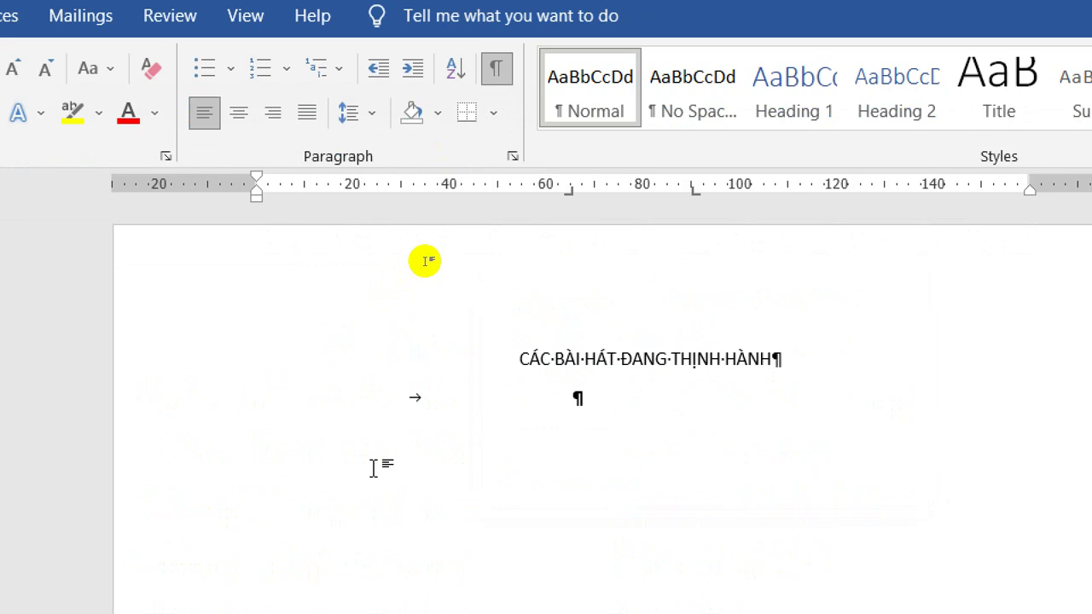
# - Type the column headings 'CA KHÚC' and 'CA SĨ' separated by a tab
pyautogui.write('CA ')
pyautogui.write('KHÚC')
pyautogui.press('Tab')
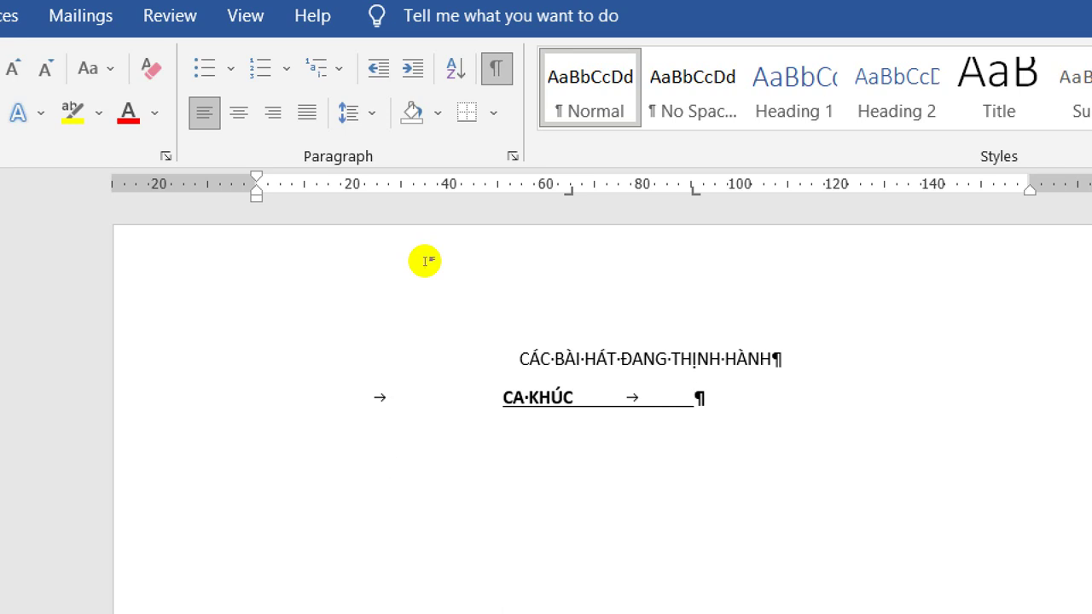
pyautogui.write('c')
pyautogui.press('BackSpace')
pyautogui.write('C')
pyautogui.write('A SĨ')
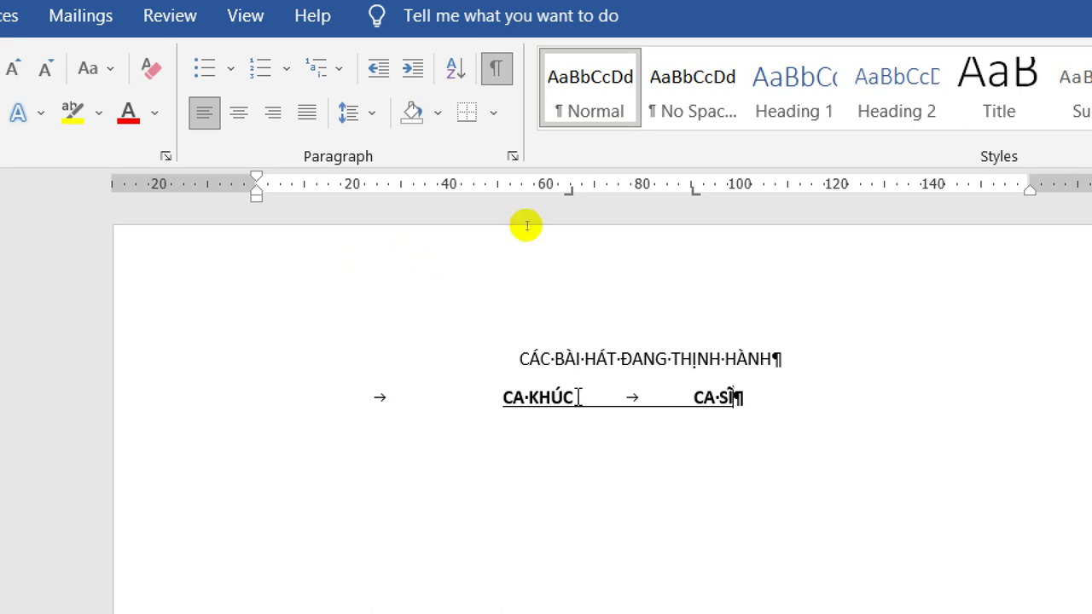
# - Remove the underline from the tab gap between CA KHÚC and CA SĨ
pyautogui.click(575, 397)
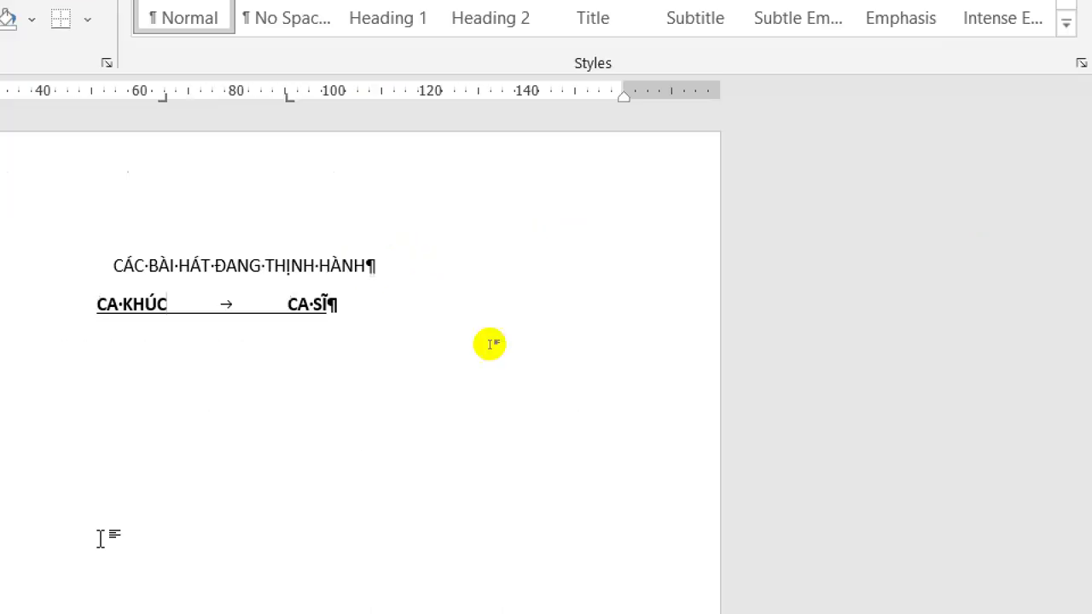
pyautogui.hotkey('shift', 'Right')
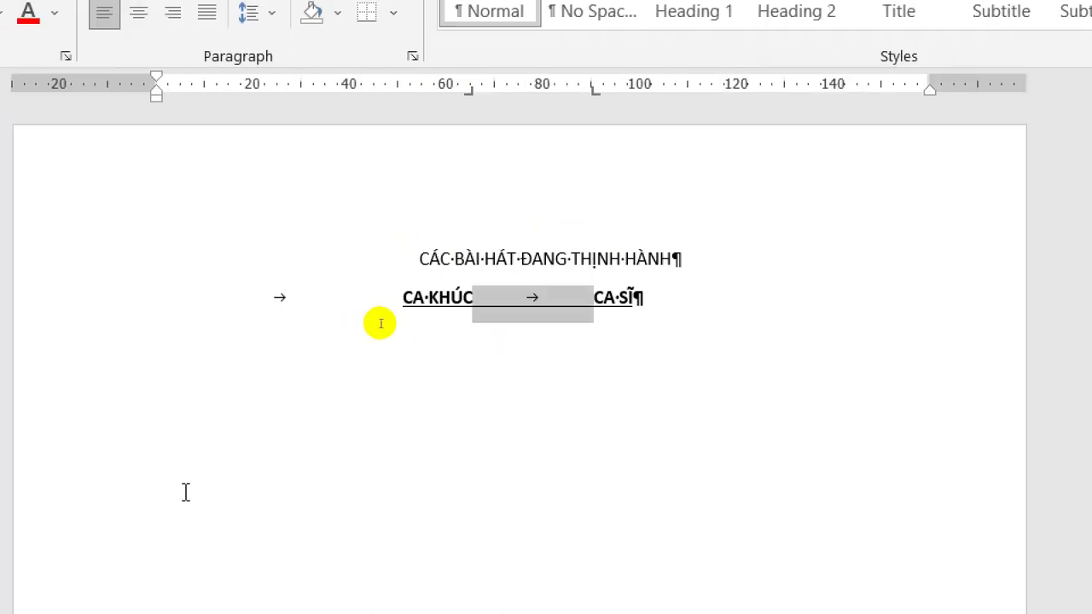
pyautogui.hotkey('ctrl', 'u')
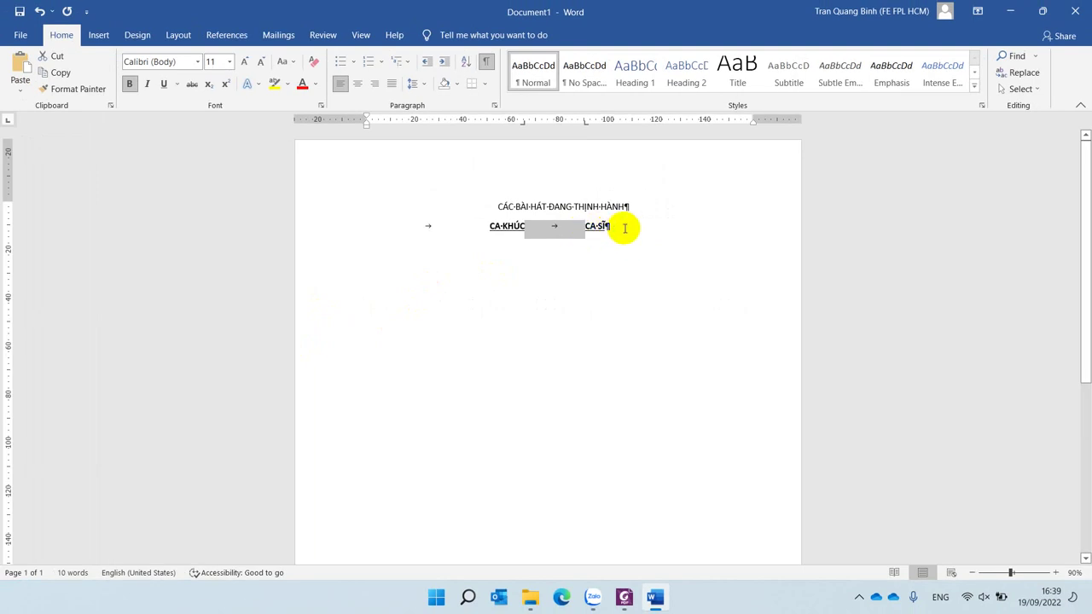
# - Start a new line under the headings with bold and underline off, tabbed to the song column
pyautogui.scroll(3, 621, 229)
pyautogui.click(743, 229)
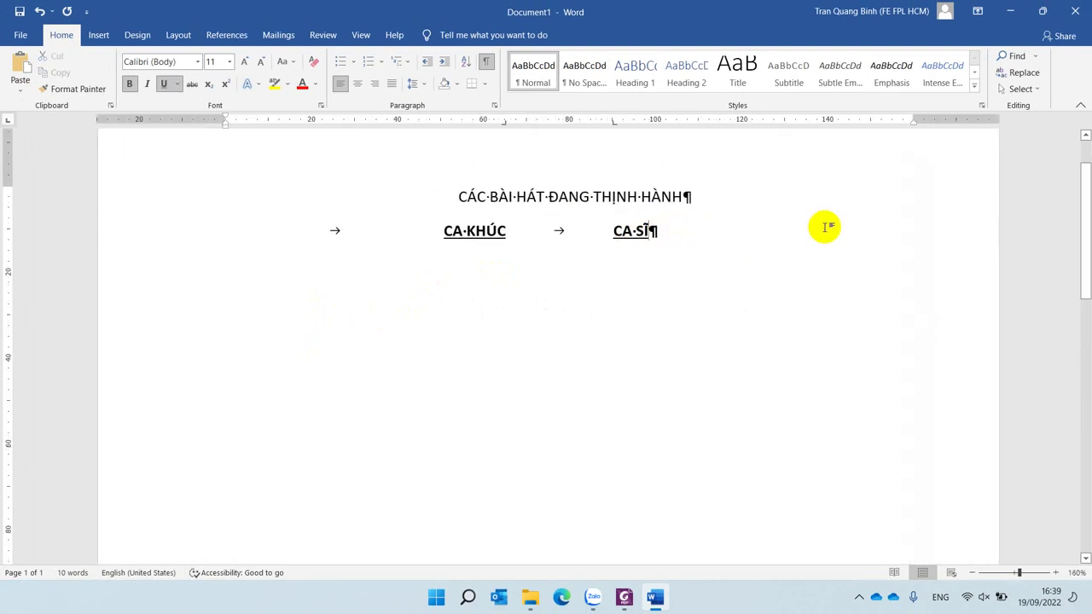
pyautogui.press('Return')
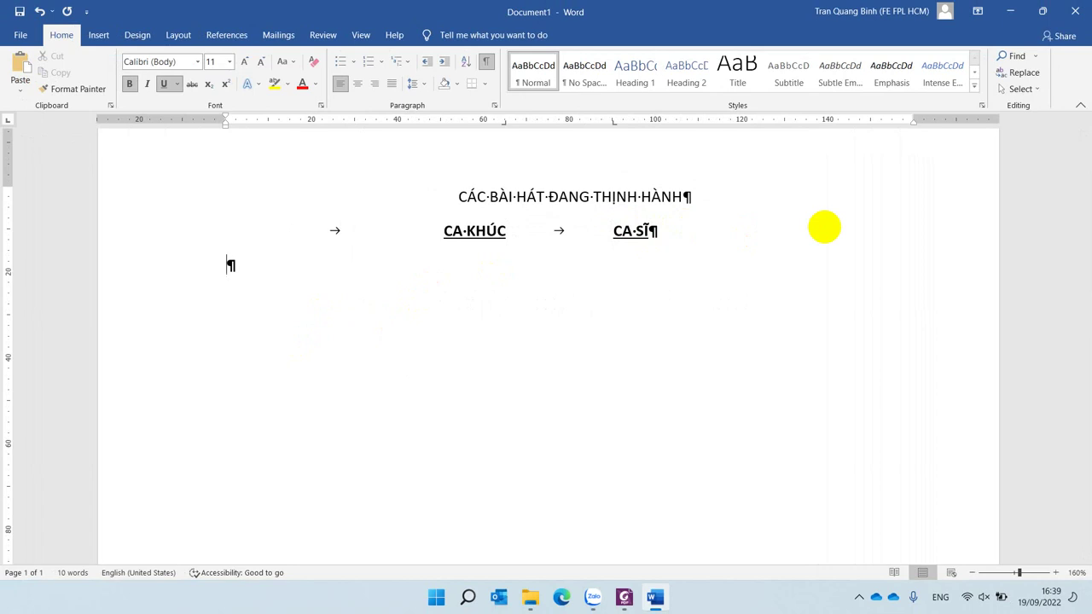
pyautogui.hotkey('ctrl', 'b')
pyautogui.hotkey('ctrl', 'u')
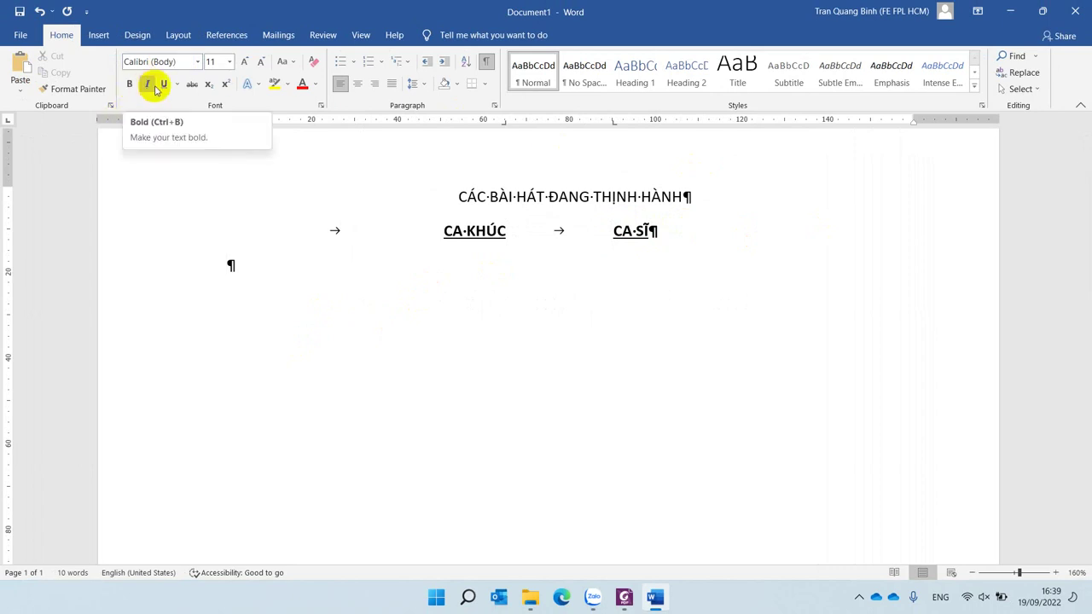
pyautogui.press('Tab')
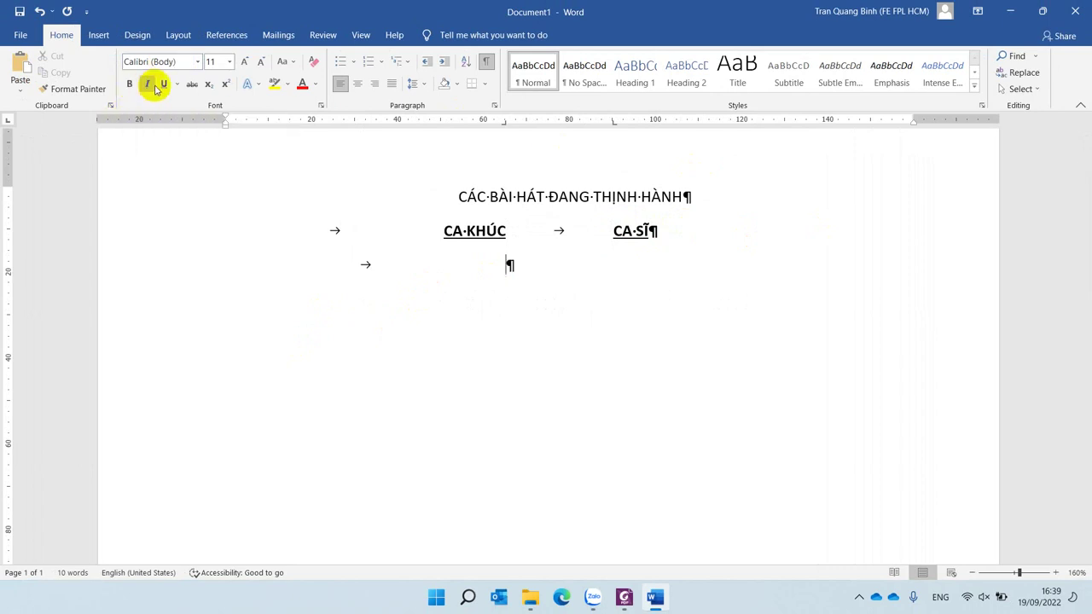
pyautogui.hotkey('alt', 'Tab')
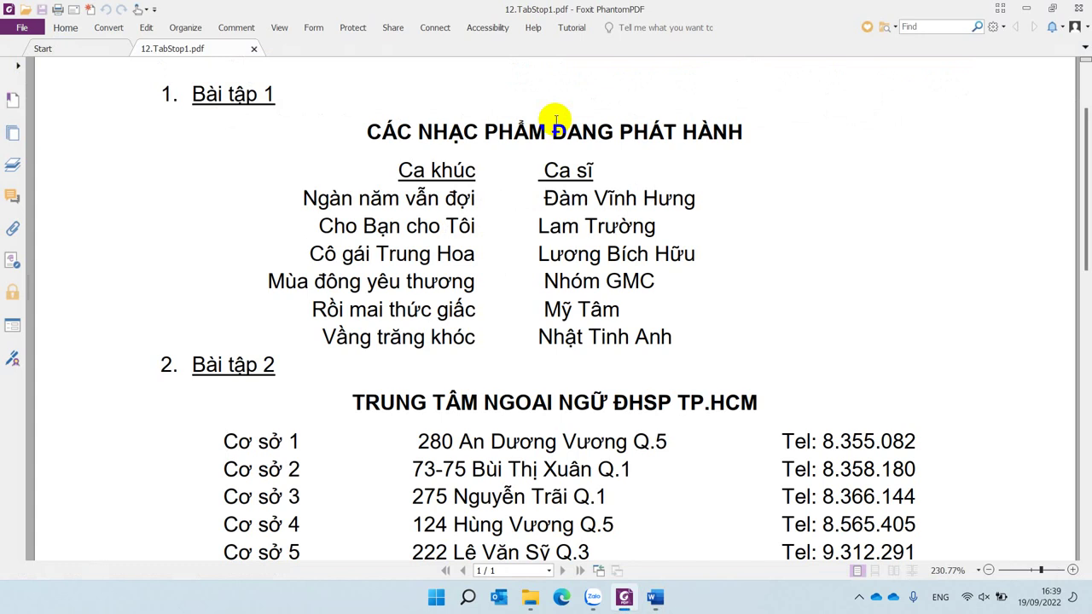
pyautogui.hotkey('alt', 'Tab')
# - Enter 'Ngàn năm vẫn đợi' with singer 'Đàm Vĩnh Hưng' and hide formatting marks
pyautogui.write('N')
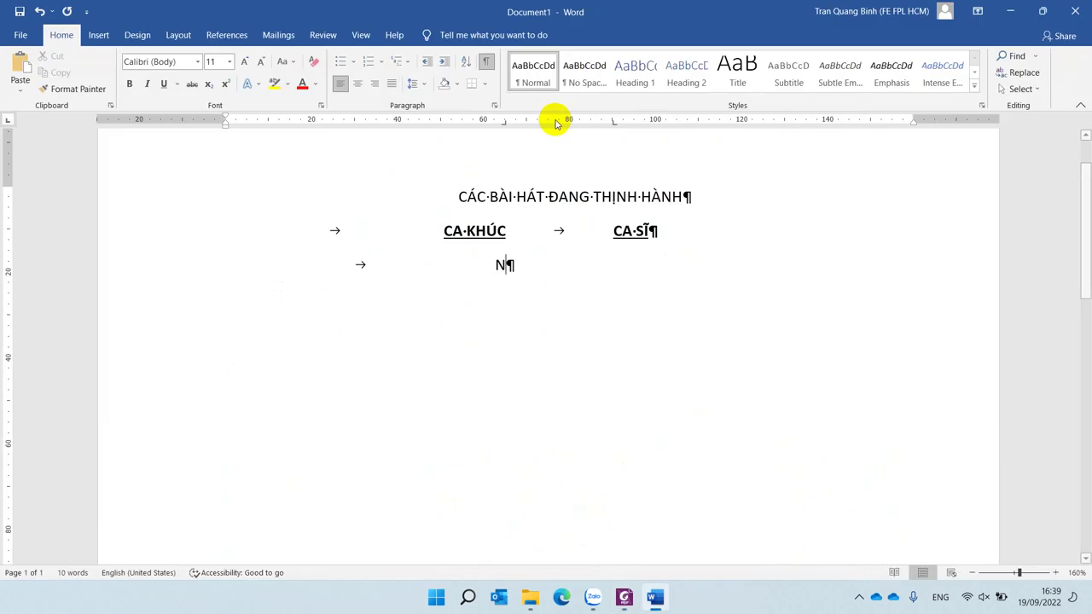
pyautogui.write('gàn năm ')
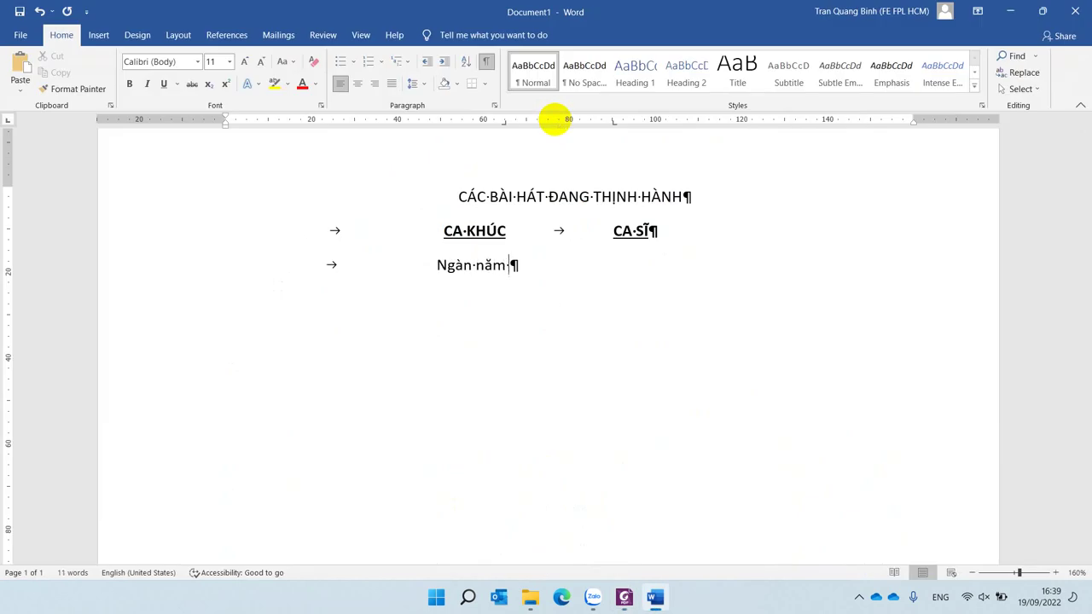
pyautogui.write('vẫn đ')
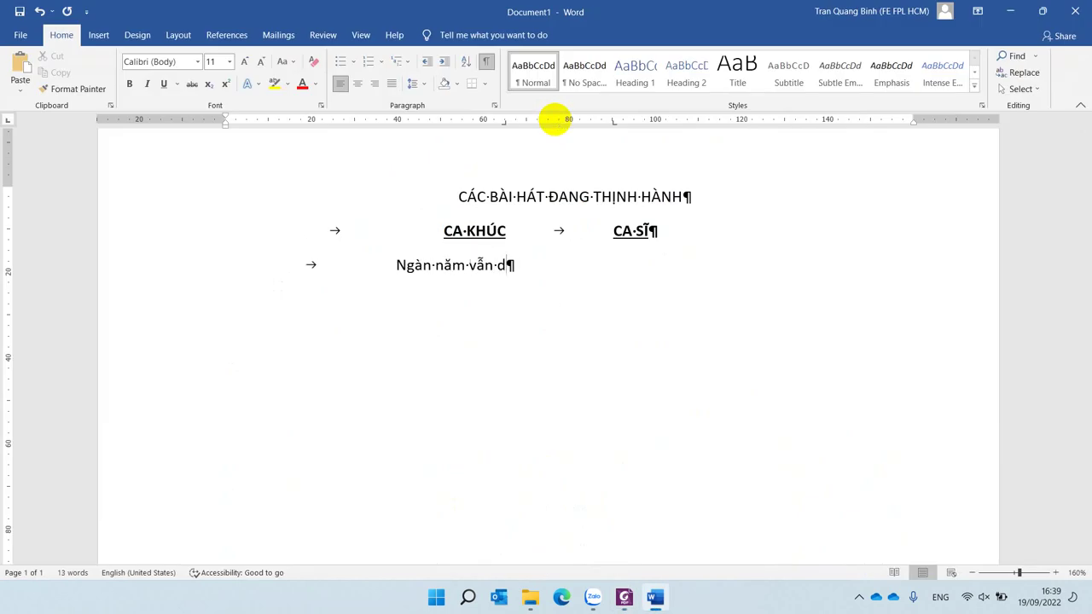
pyautogui.write('ợi')
pyautogui.hotkey('alt', 'Tab')
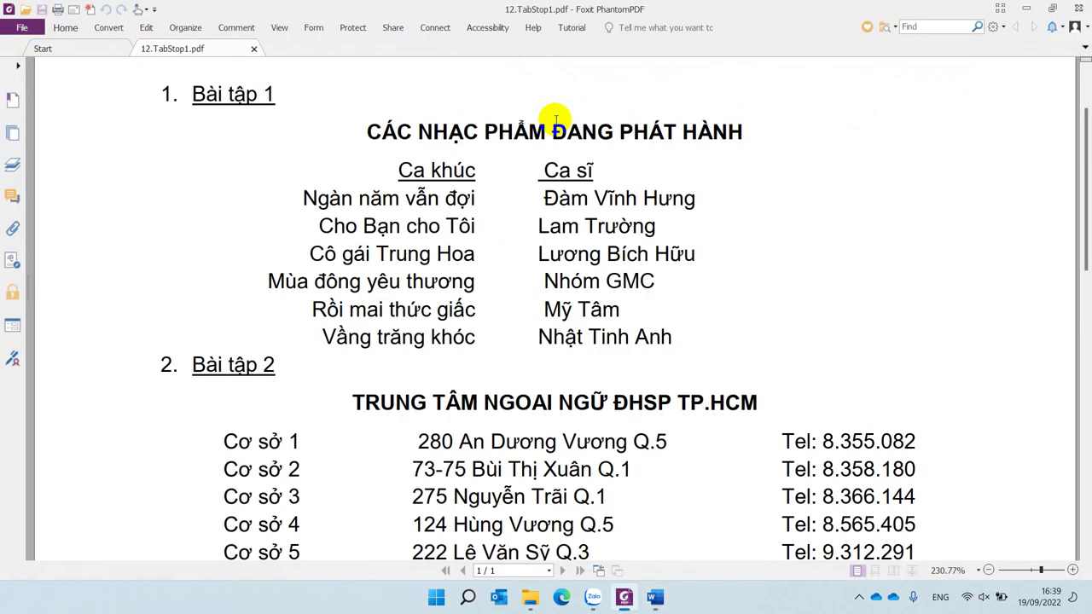
pyautogui.hotkey('alt', 'Tab')
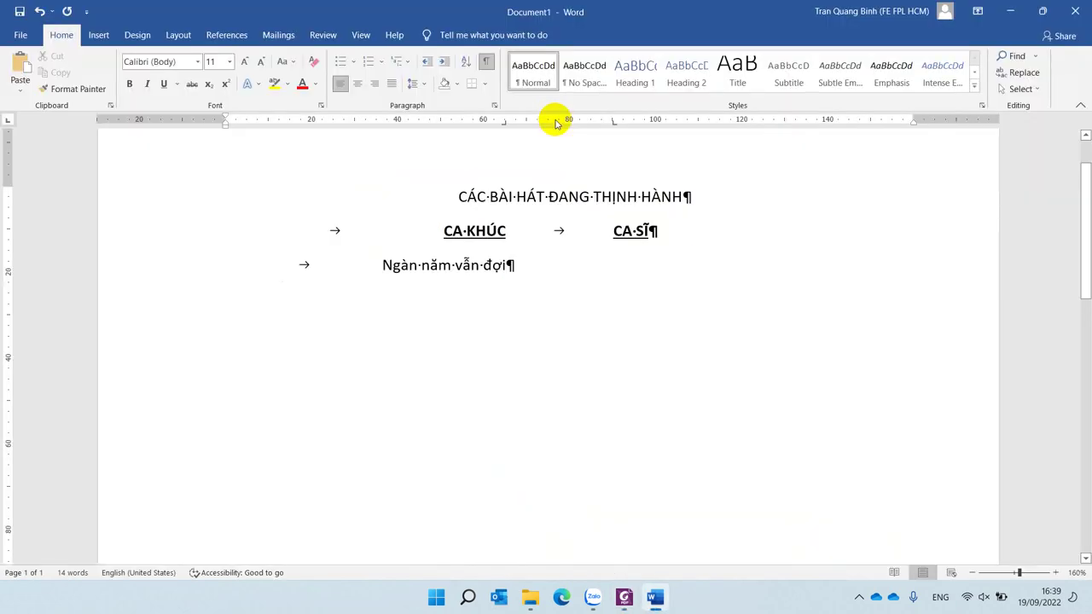
pyautogui.press('Tab')
pyautogui.write('Đàm')
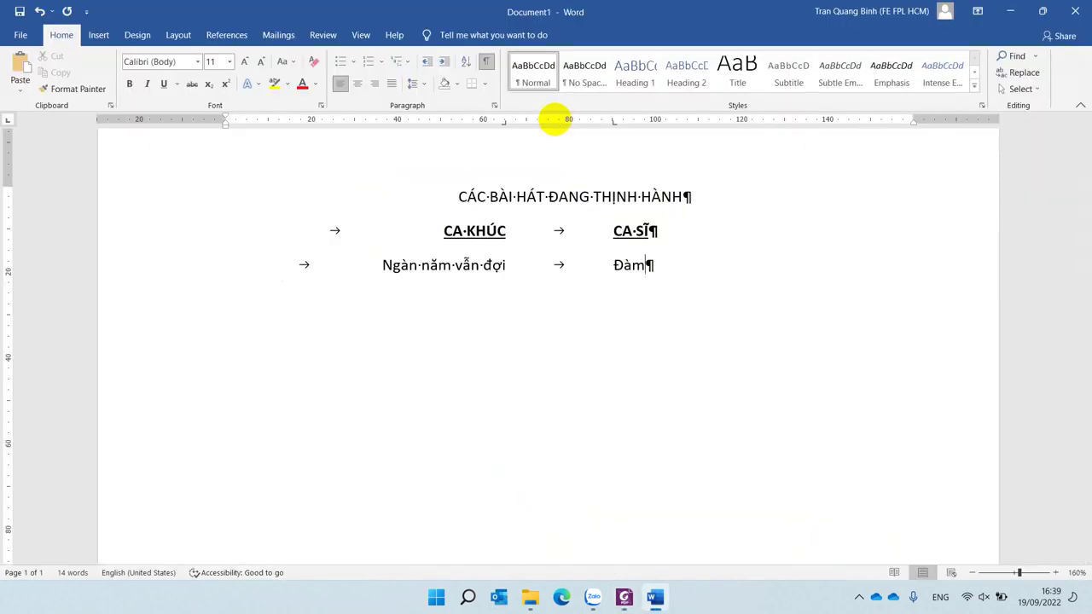
pyautogui.write(' Vĩnh ')
pyautogui.write('Hưng')
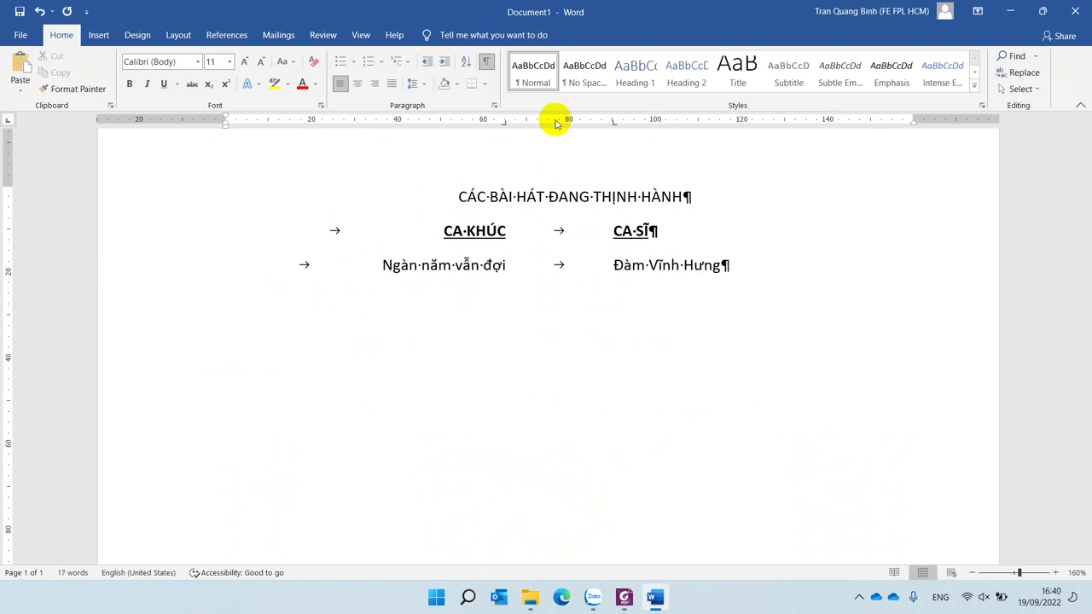
pyautogui.click(486, 61)
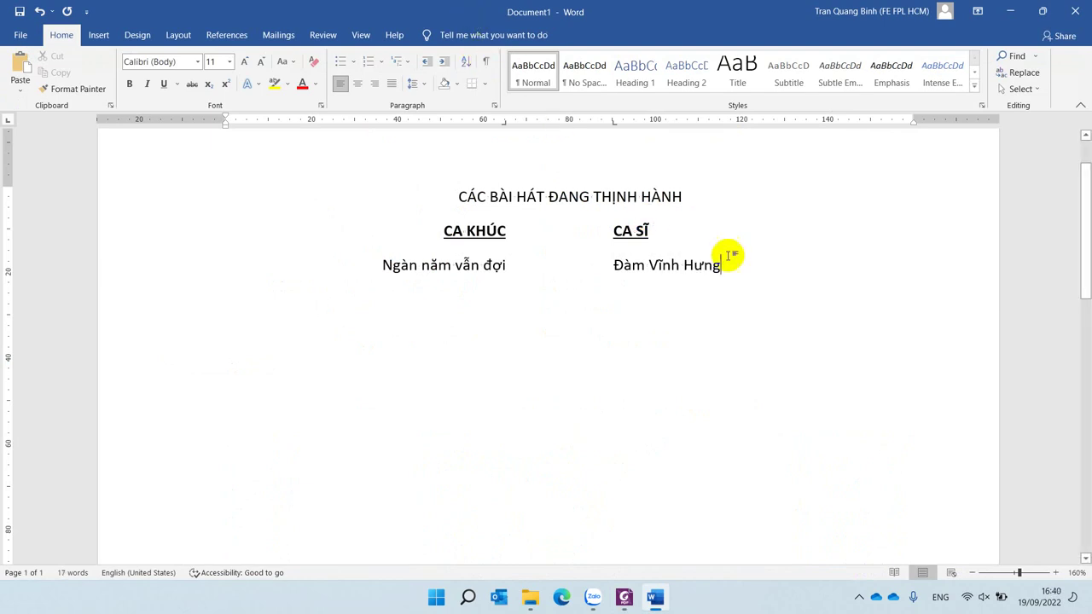
# - Add the second row 'Cho Bạn Cho Tôi' with singer 'Lam Trường', checking against the PDF
pyautogui.press('Return')
pyautogui.press('BackSpace')
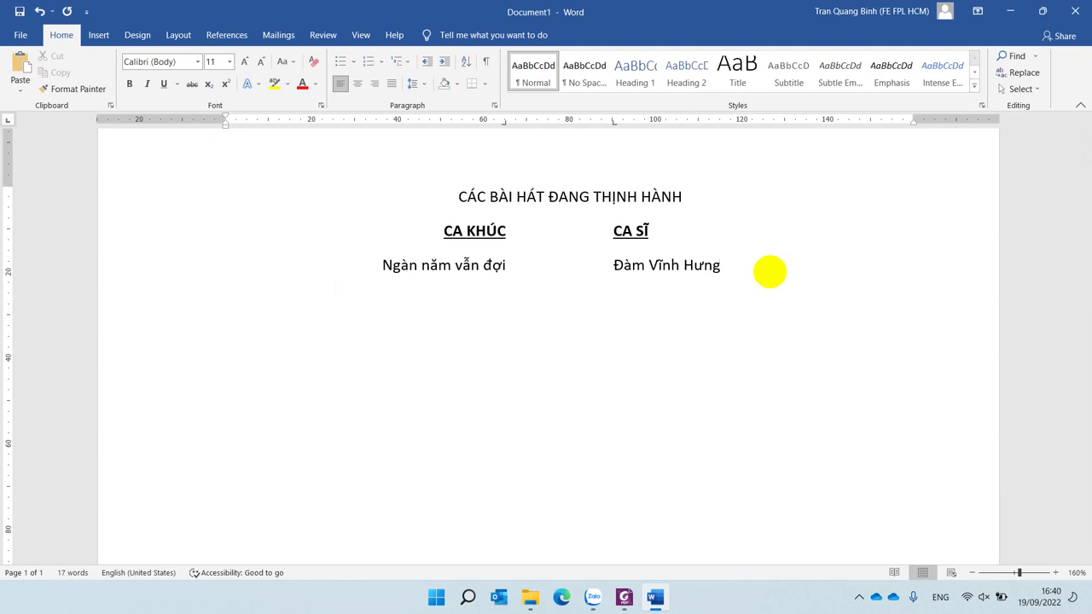
pyautogui.hotkey('alt', 'Tab')
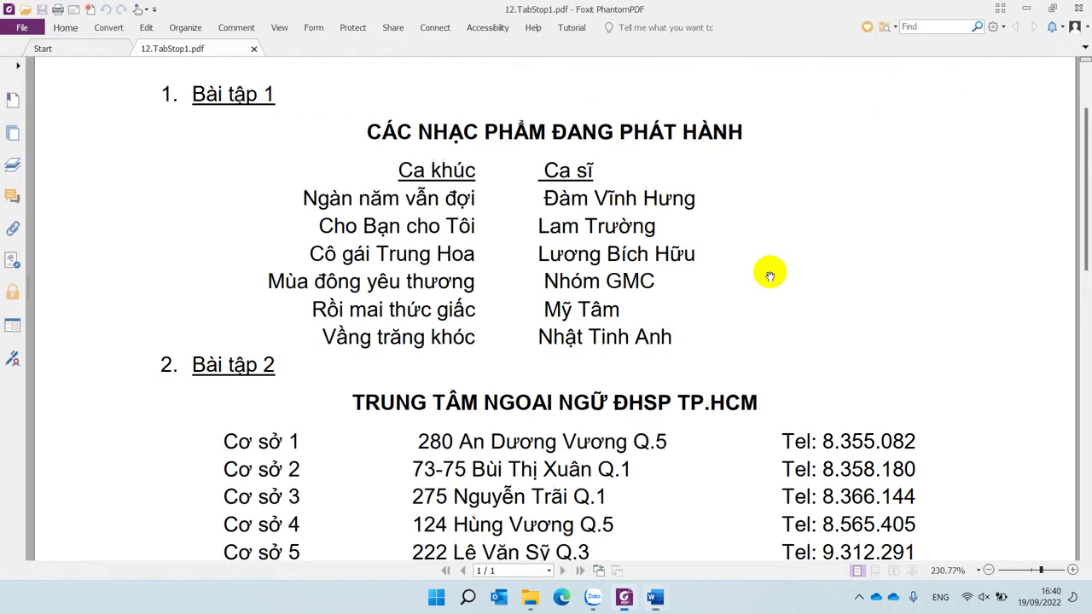
pyautogui.hotkey('alt', 'Tab')
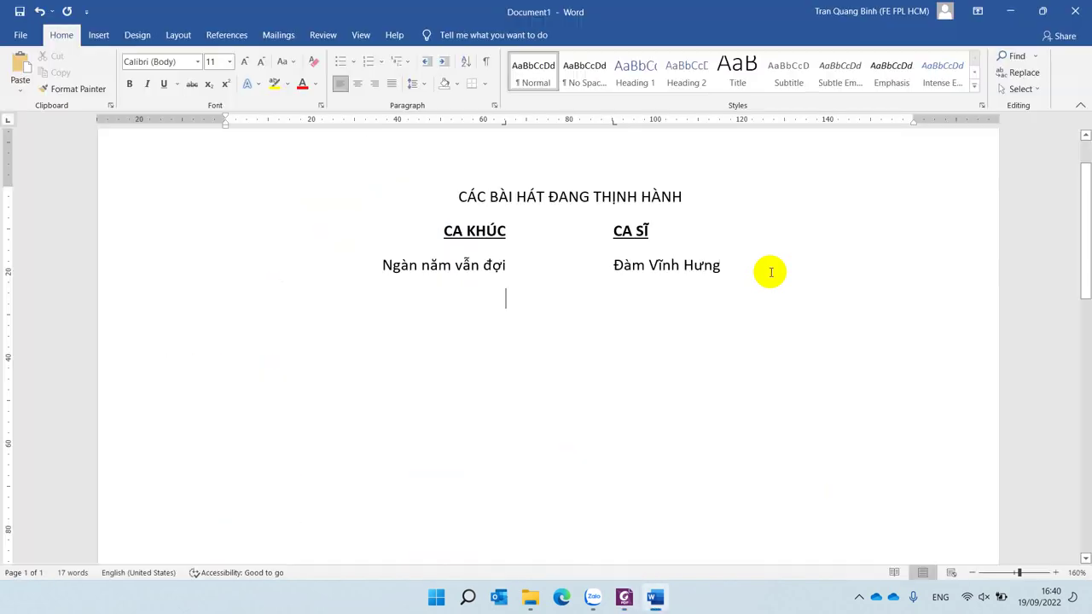
pyautogui.write('Cho Bajn')
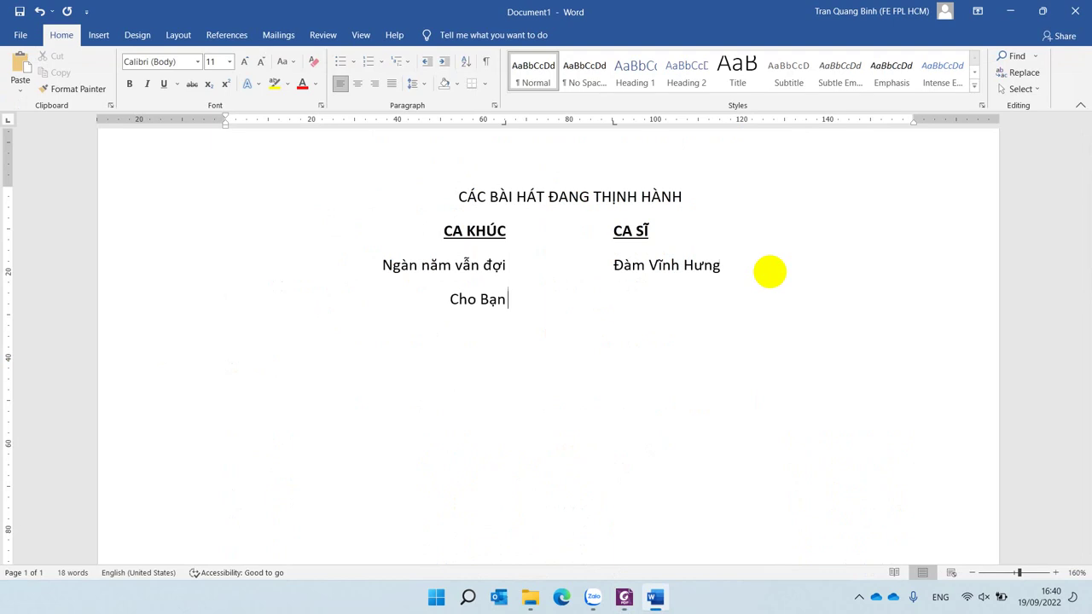
pyautogui.write(' Cho Tooi')
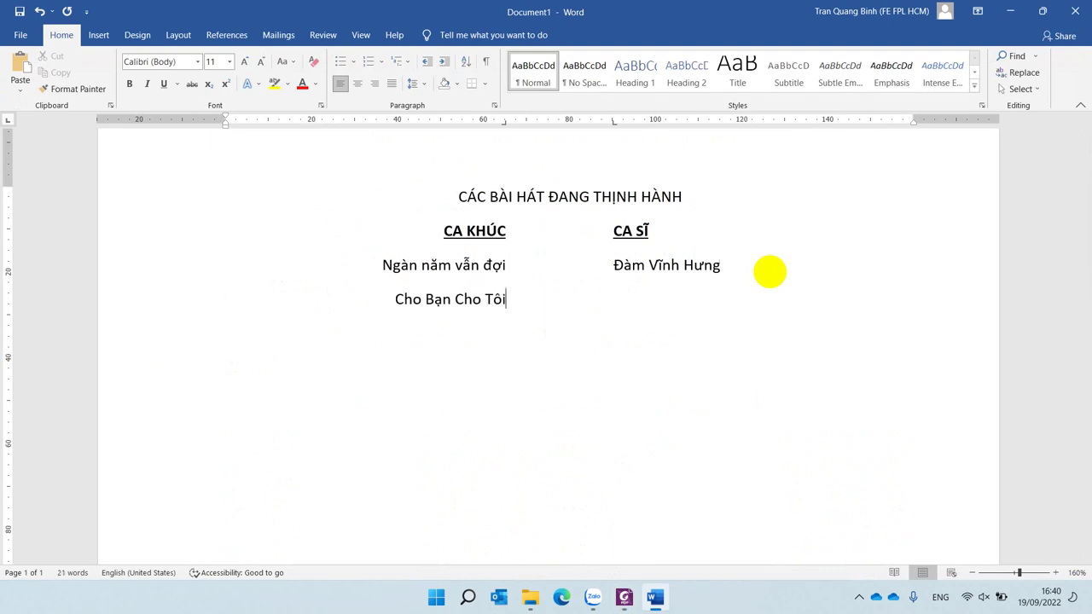
pyautogui.press('Tab')
pyautogui.hotkey('alt', 'Tab')
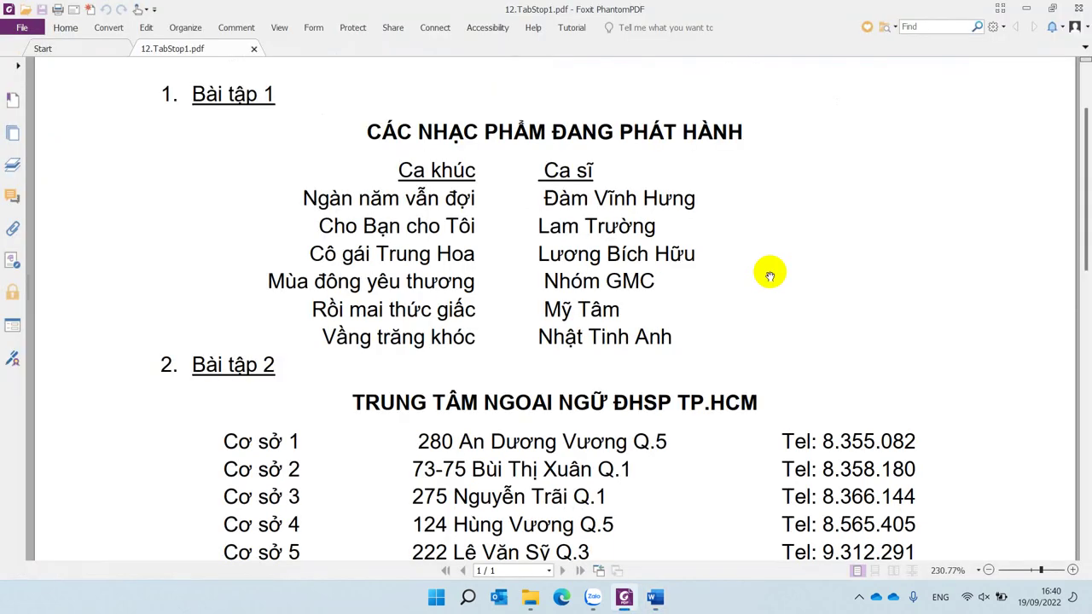
pyautogui.hotkey('alt', 'Tab')
pyautogui.write('Lam Truo')
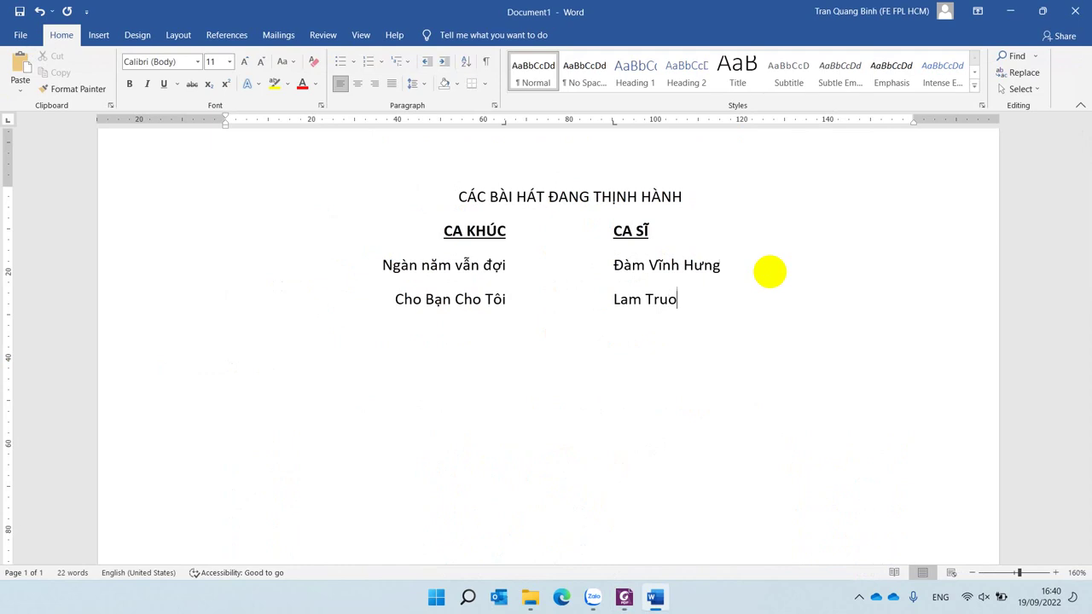
pyautogui.write('wngf')
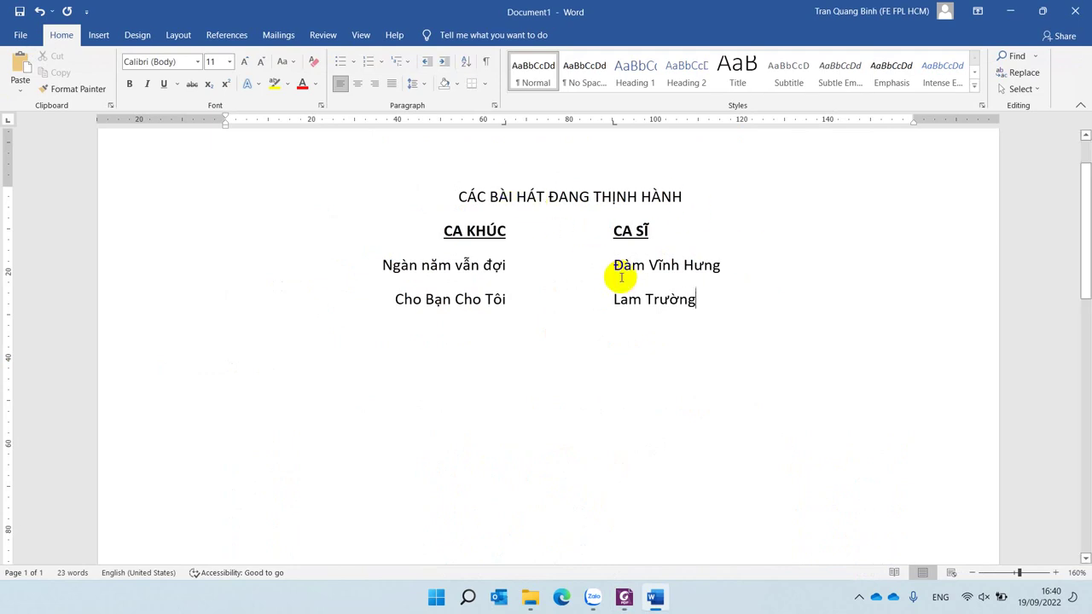
pyautogui.hotkey('alt', 'Tab')
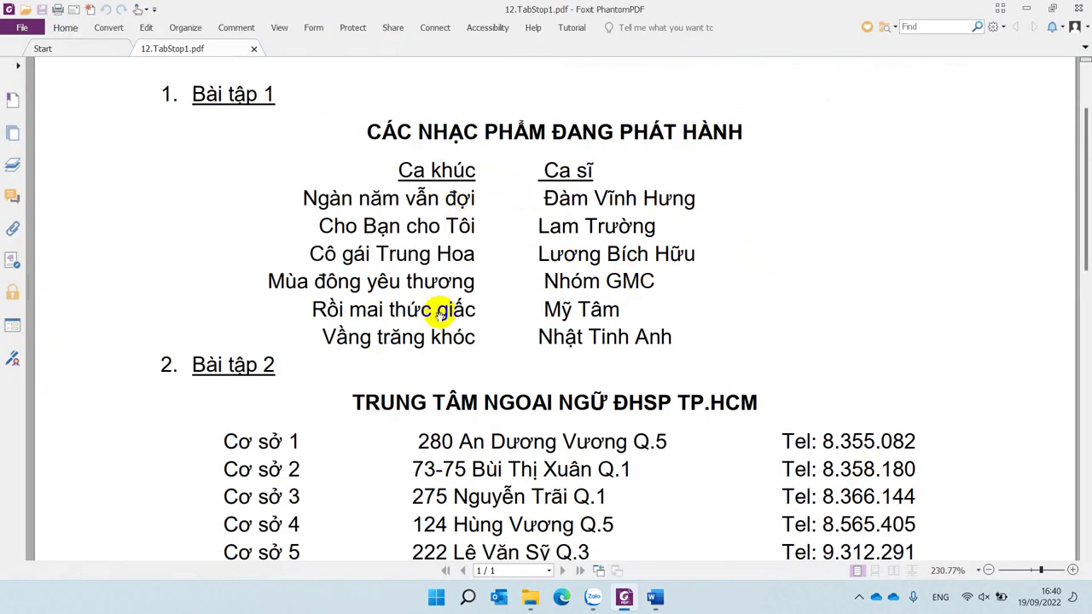
pyautogui.hotkey('alt', 'Tab')
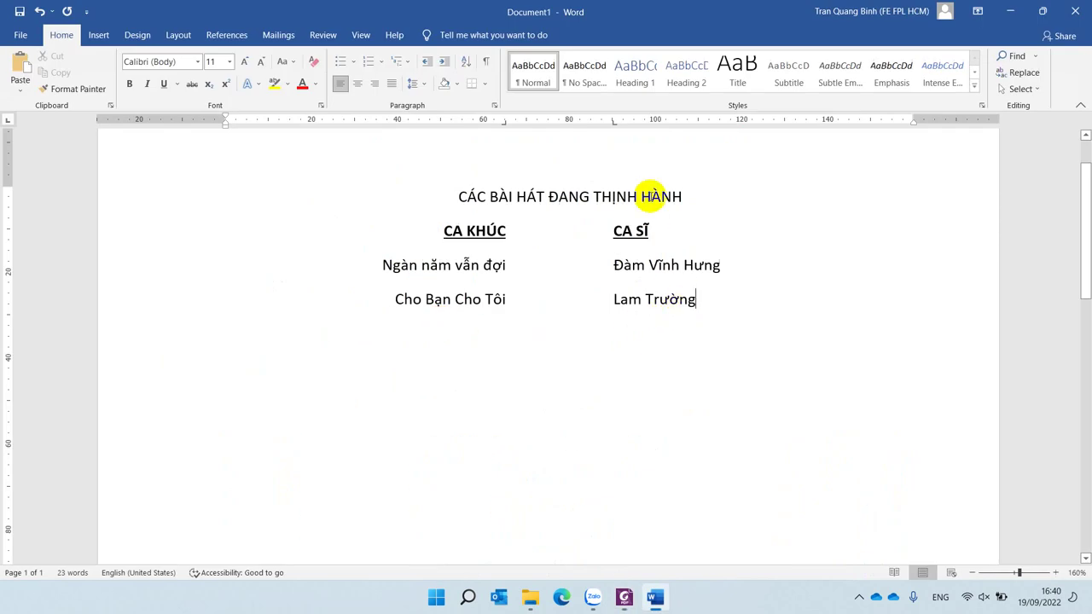
# - Give both song rows 4 pt spacing after and single line spacing
pyautogui.click(684, 300)
pyautogui.moveTo(693, 301); pyautogui.dragTo(460, 265)
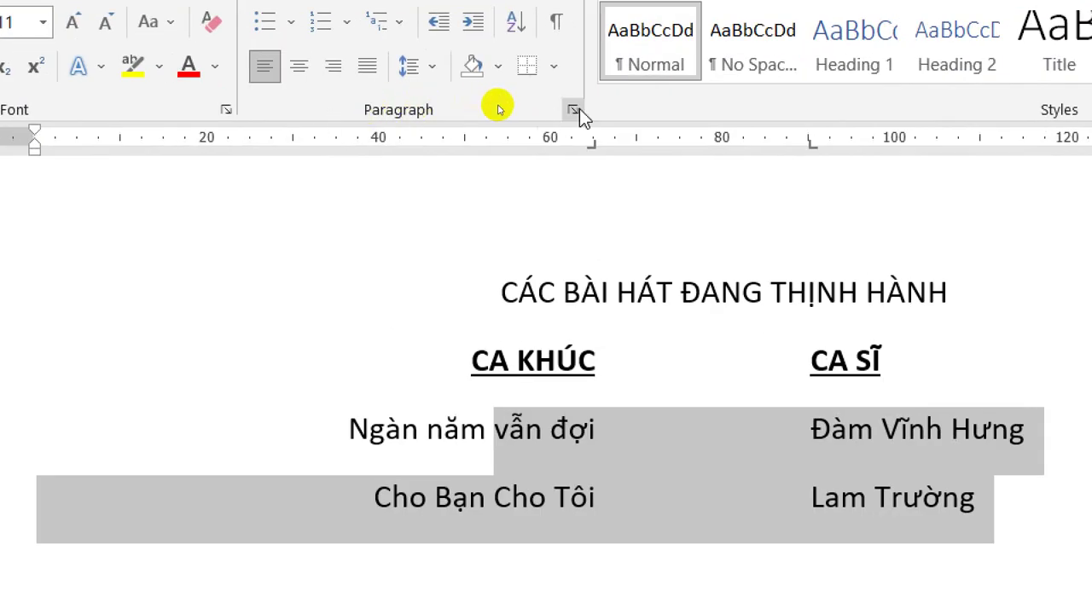
pyautogui.click(576, 109)
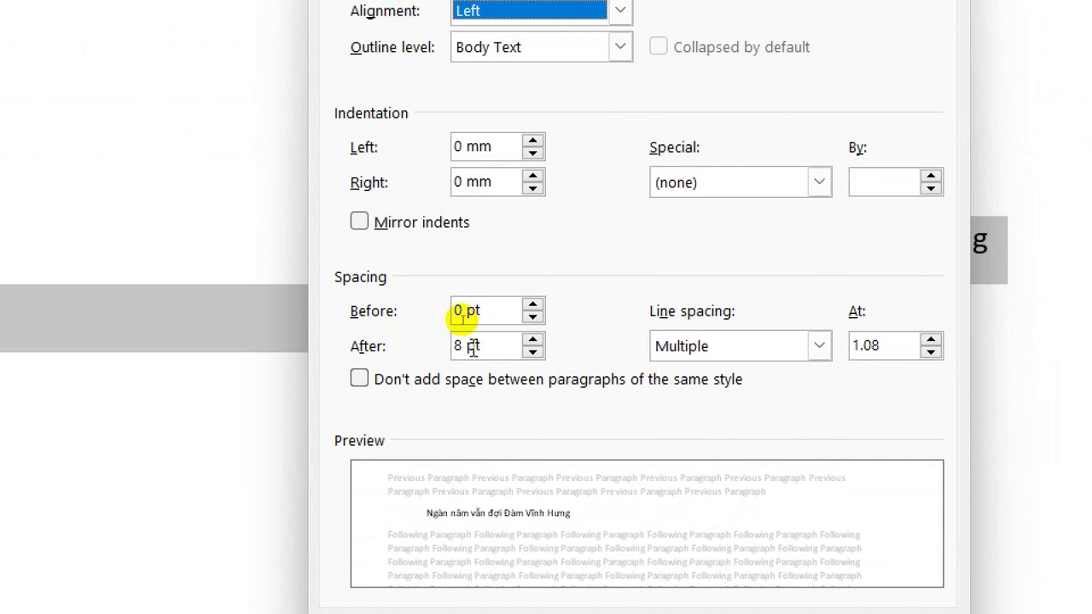
pyautogui.moveTo(490, 345); pyautogui.dragTo(432, 347)
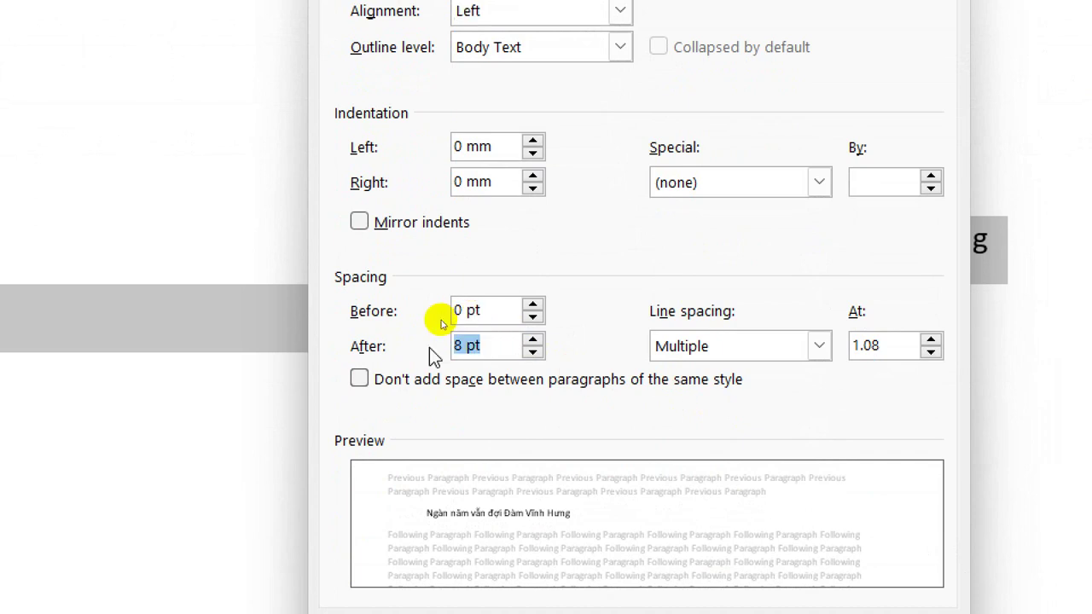
pyautogui.write('4')
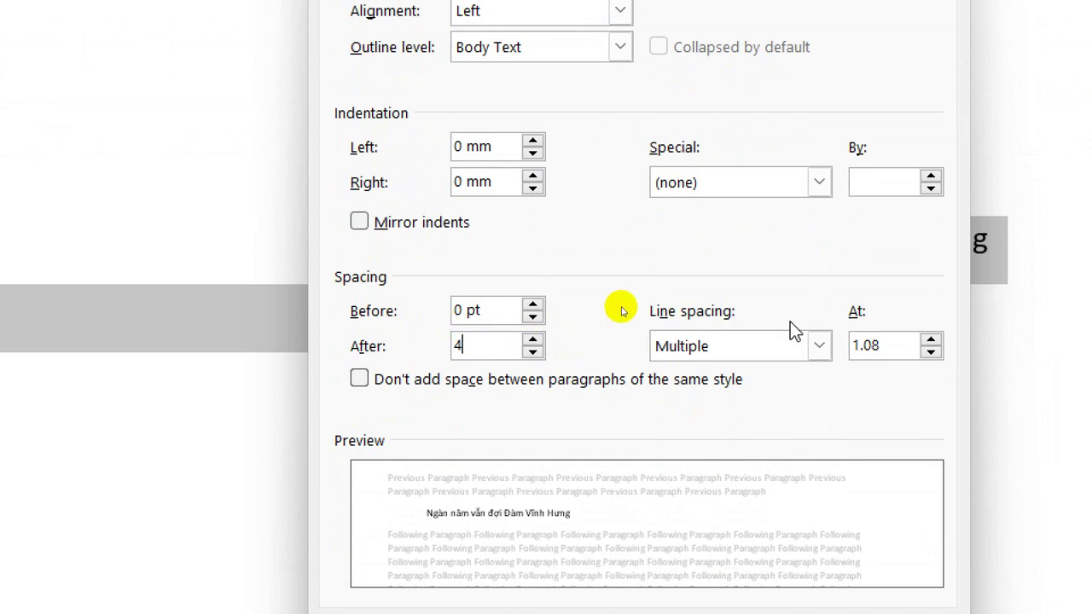
pyautogui.click(815, 345)
pyautogui.click(748, 374)
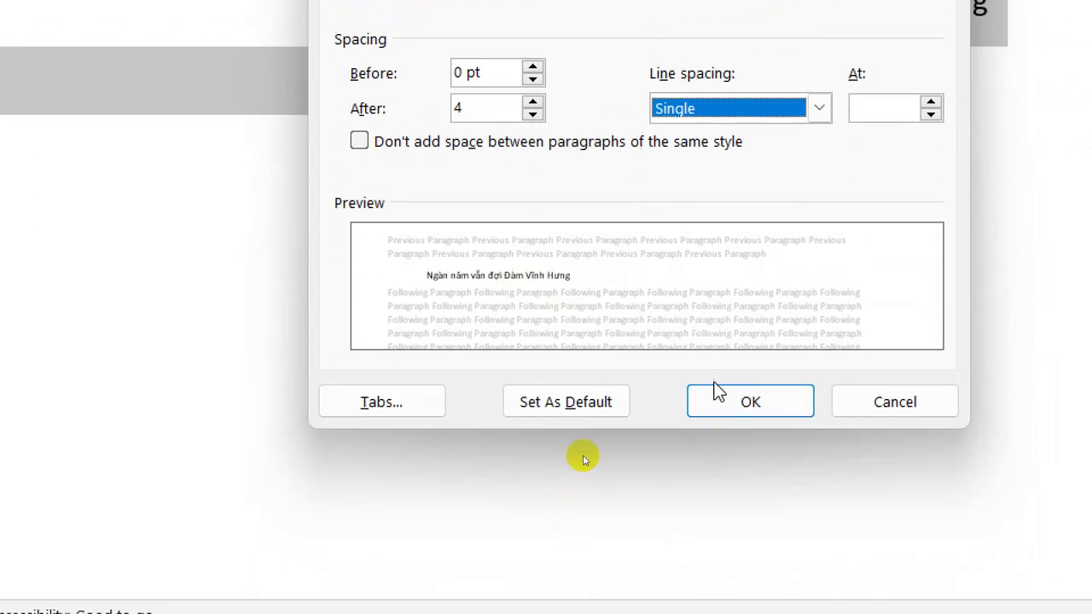
pyautogui.click(718, 394)
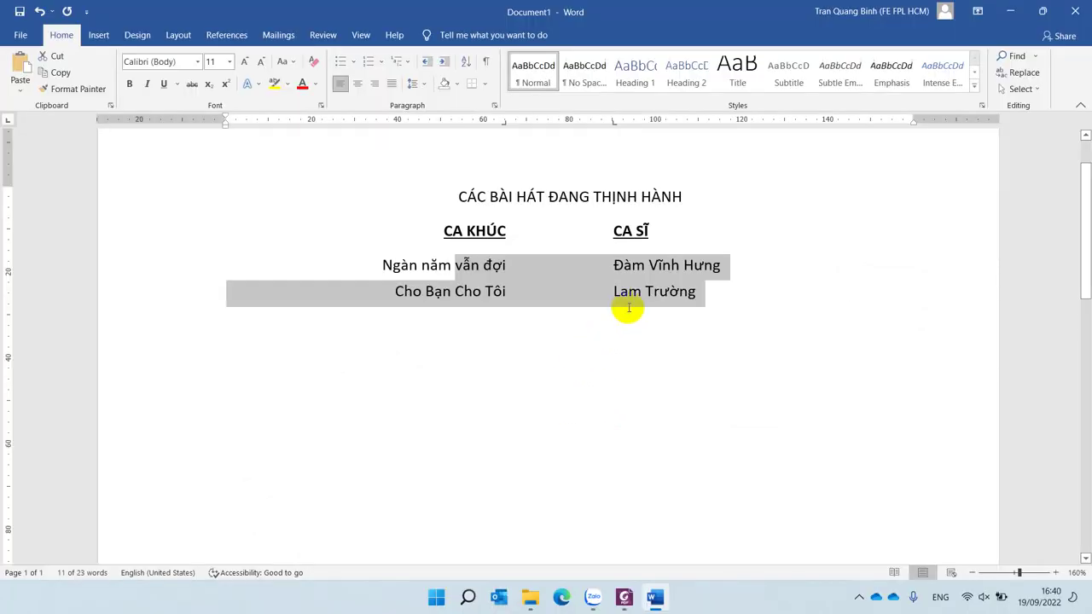
# - Select the singer names across both rows and switch to the exercise PDF
pyautogui.click(629, 294)
pyautogui.moveTo(646, 294); pyautogui.dragTo(636, 275)
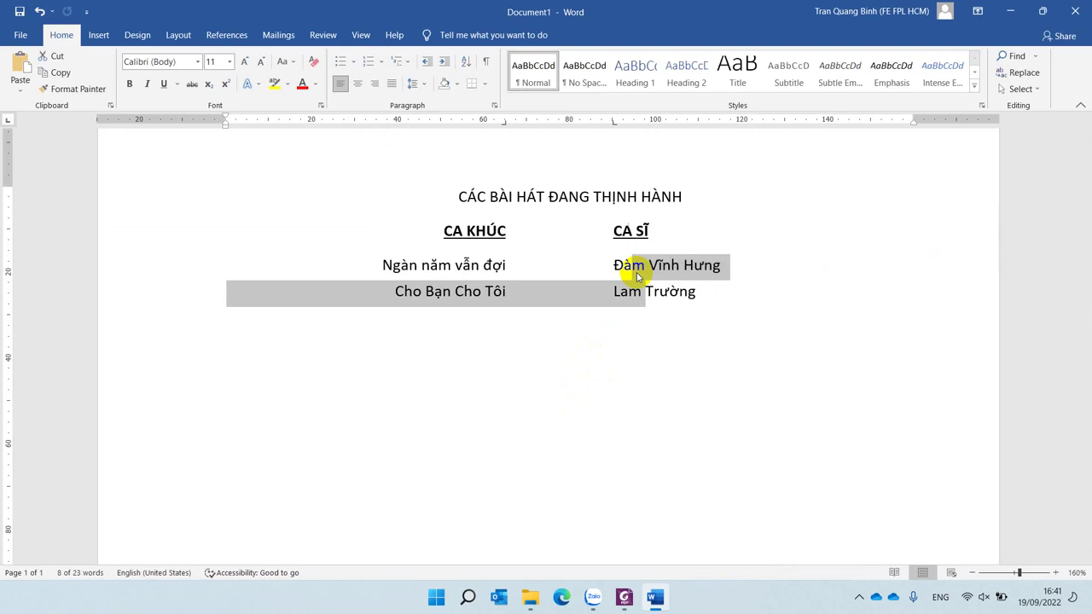
pyautogui.hotkey('alt', 'Tab')
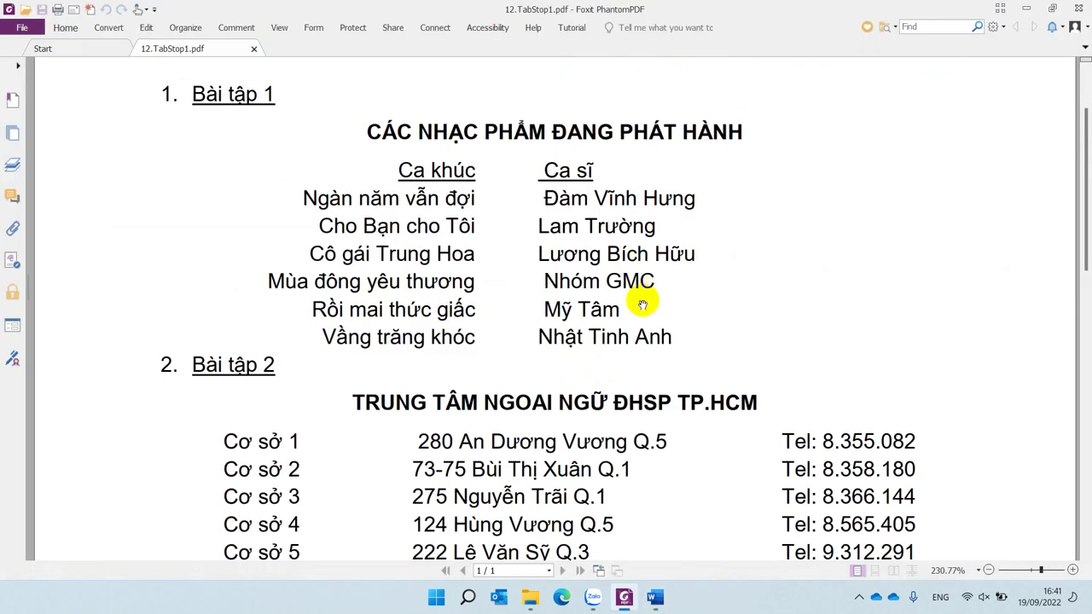
# - Pencil-mark tab stops before the 280 address and Tel column, then scroll to Bài tập 3
pyautogui.scroll(-3, 643, 304)
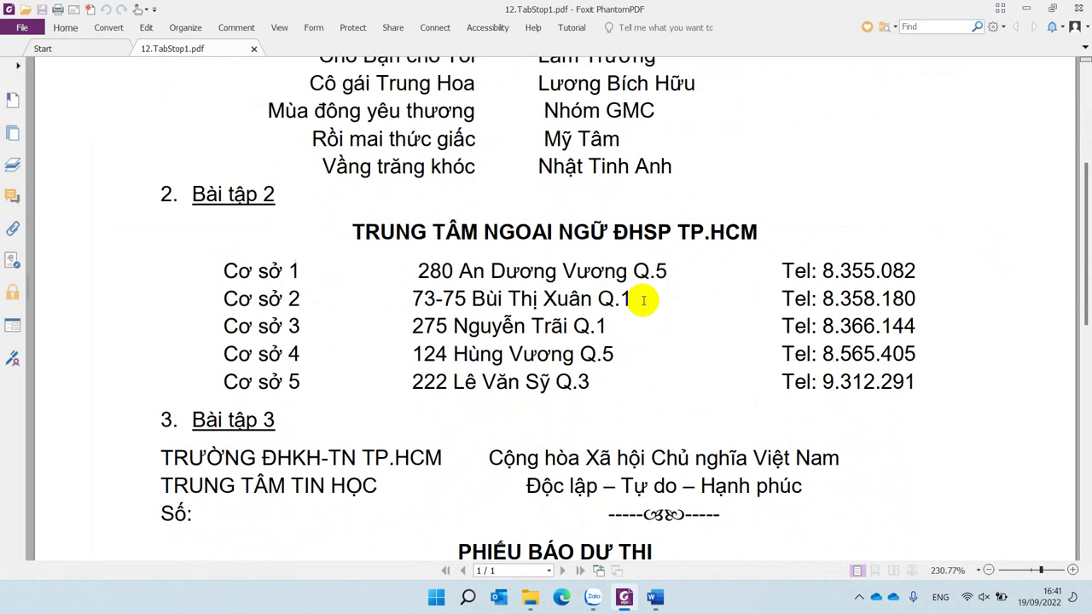
pyautogui.click(240, 28)
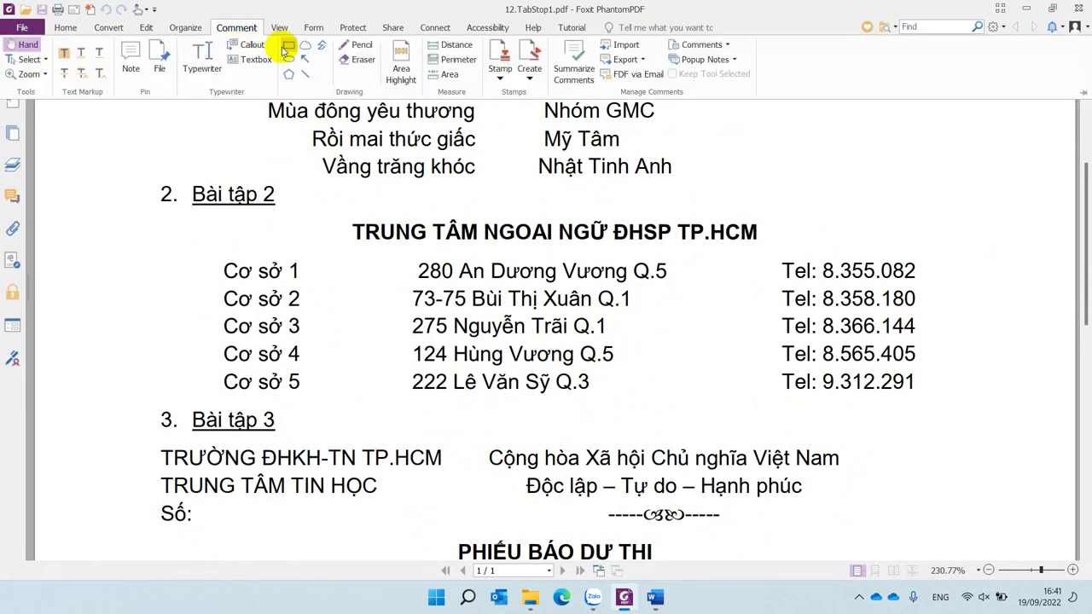
pyautogui.click(349, 44)
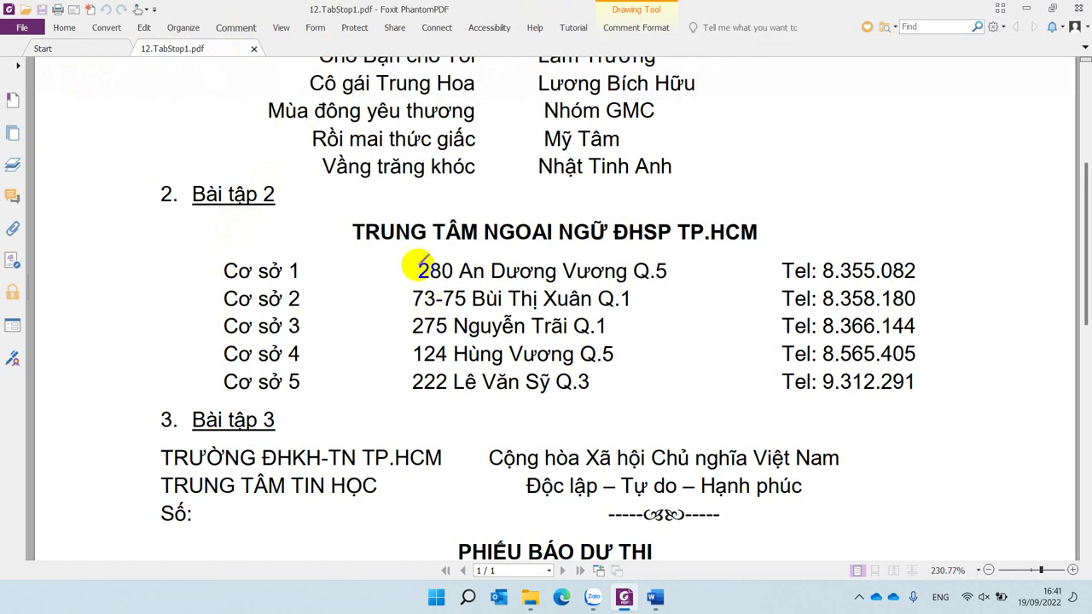
pyautogui.moveTo(412, 246); pyautogui.dragTo(427, 260)
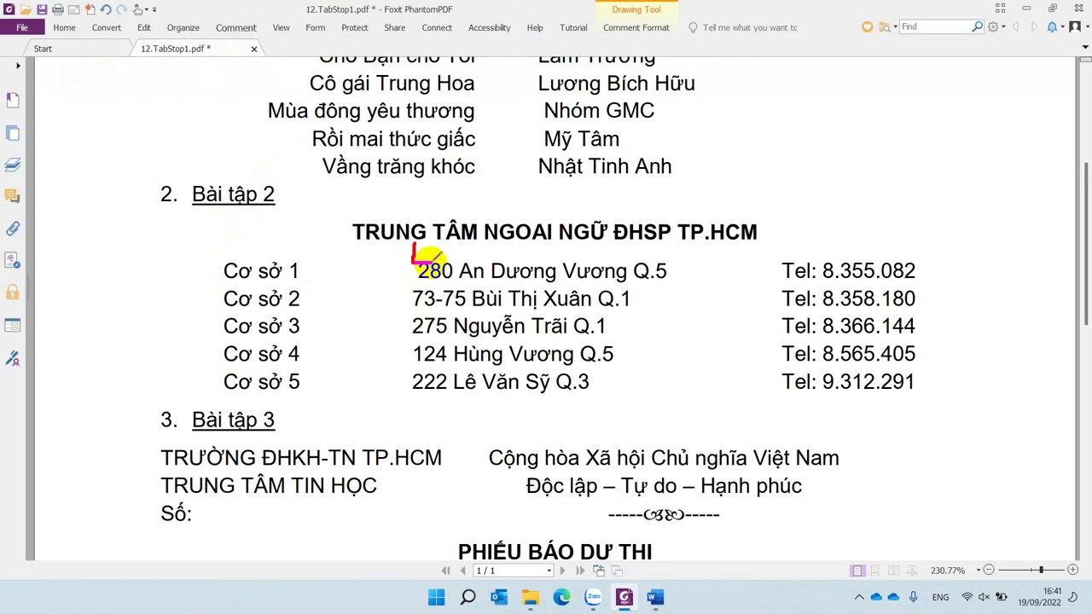
pyautogui.moveTo(781, 232)
pyautogui.mouseDown()
pyautogui.moveTo(782, 256)
pyautogui.moveTo(812, 254)
pyautogui.mouseUp()
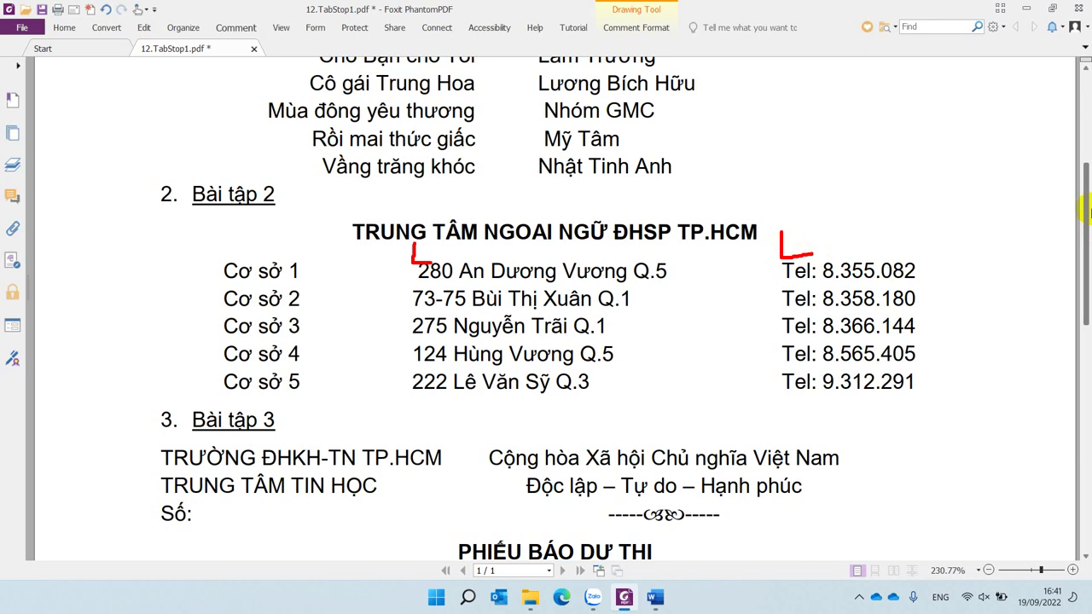
pyautogui.scroll(-3, 754, 316)
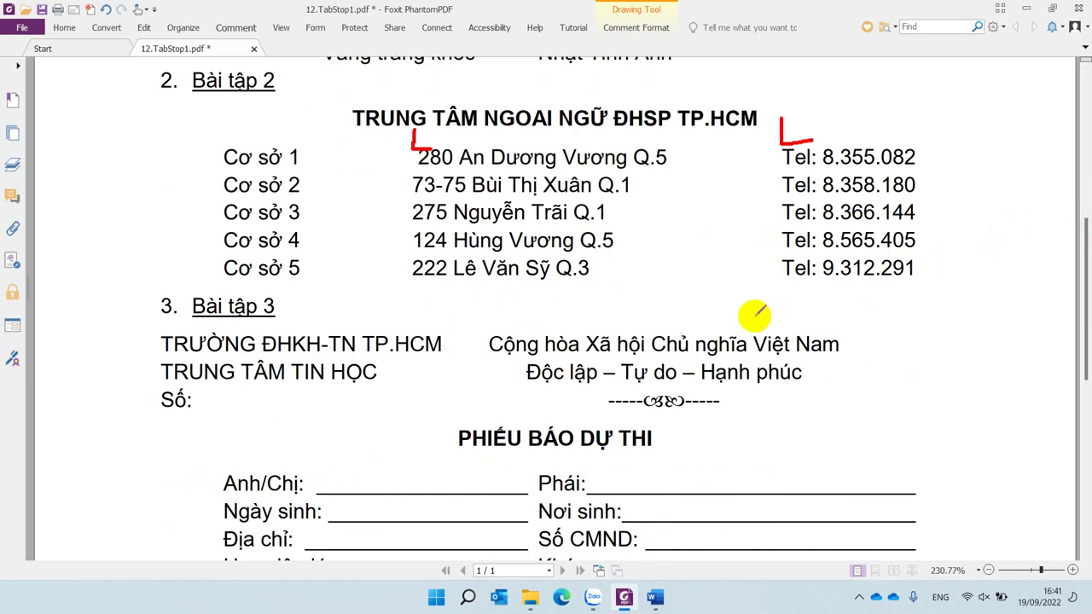
pyautogui.scroll(-2, 755, 316)
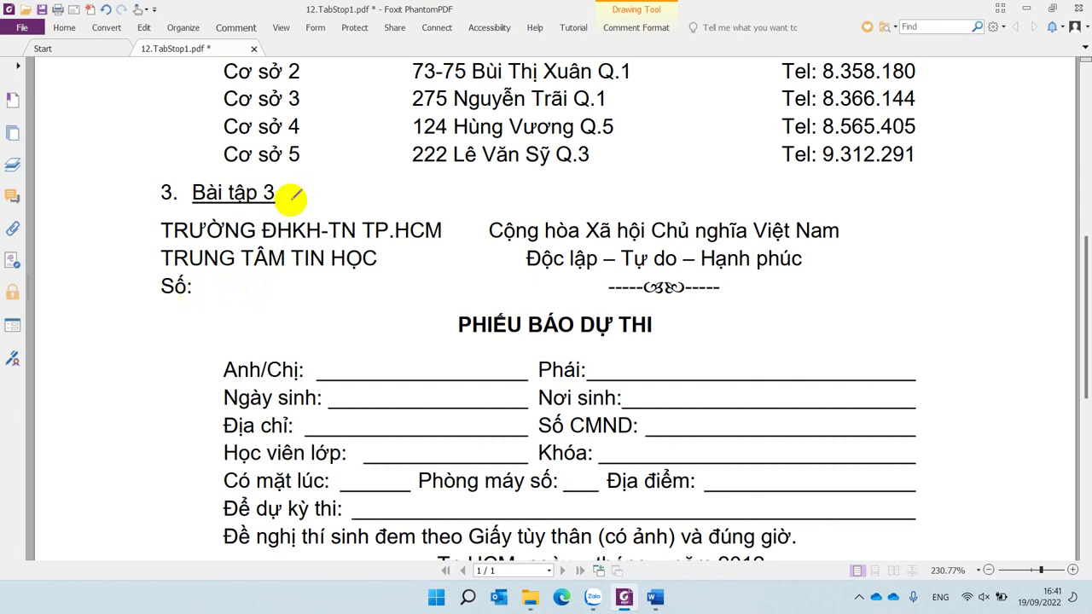
# - Draw red pencil tab-stop marks under Bài tập 3, above Cộng hòa Xã hội, and before Phái
pyautogui.moveTo(290, 196); pyautogui.dragTo(311, 212)
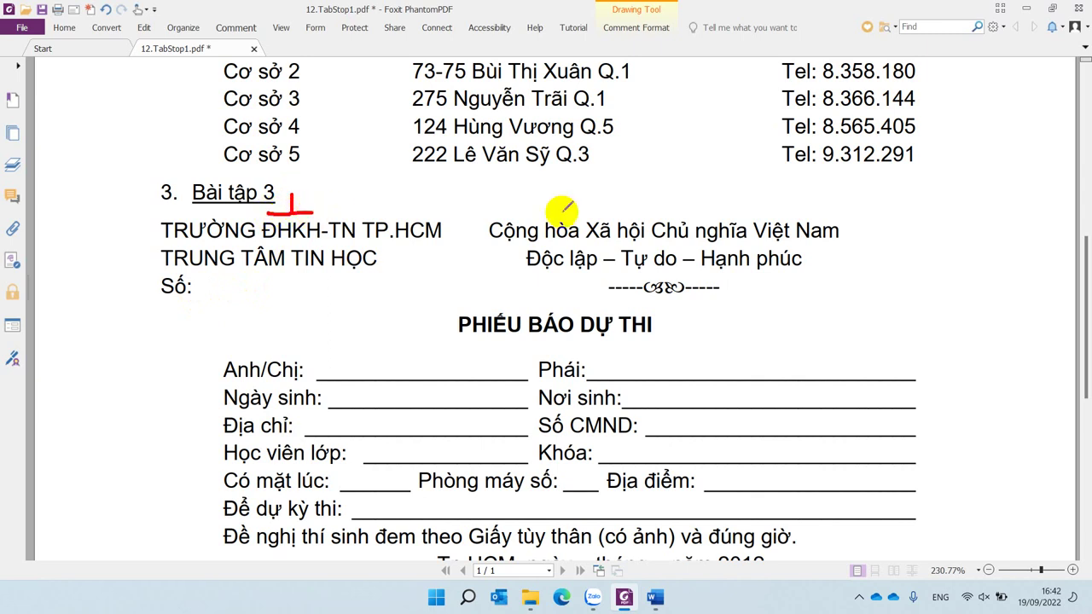
pyautogui.click(661, 189)
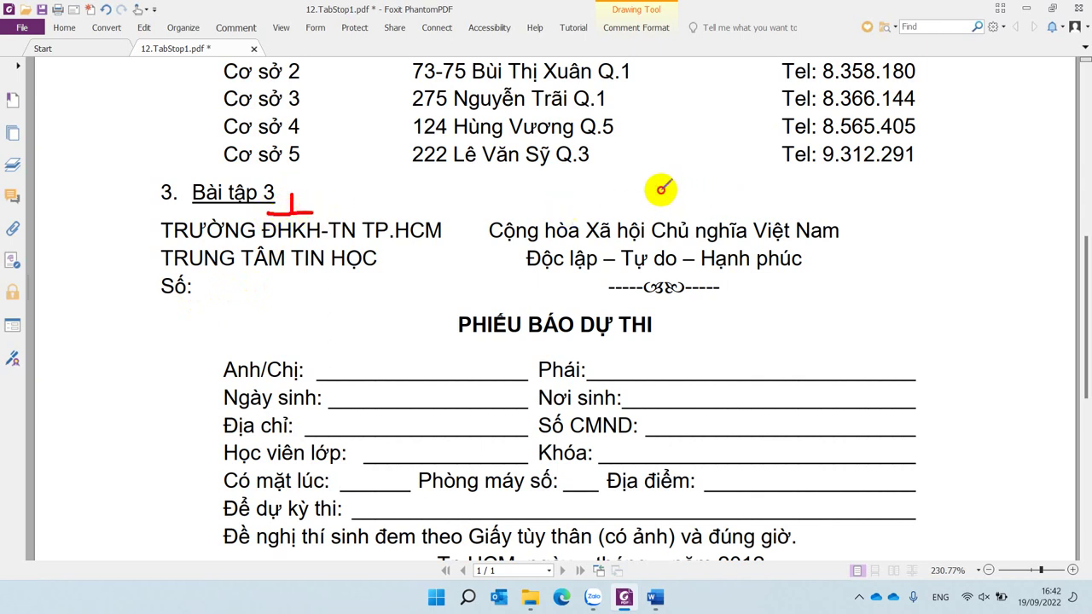
pyautogui.moveTo(662, 189)
pyautogui.mouseDown()
pyautogui.moveTo(679, 211)
pyautogui.moveTo(689, 206)
pyautogui.mouseUp()
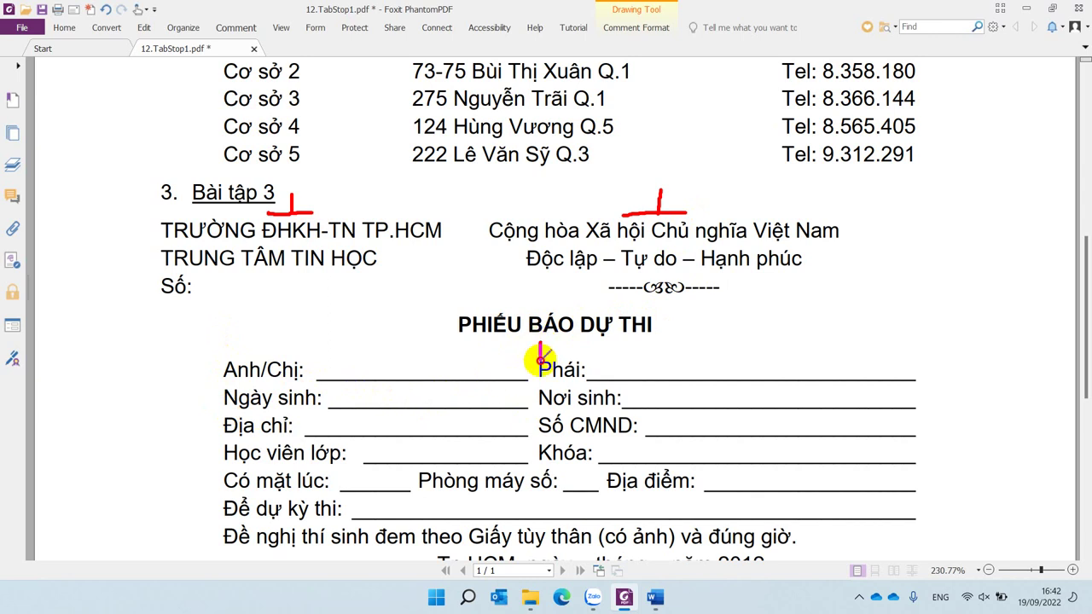
pyautogui.moveTo(540, 343); pyautogui.dragTo(553, 361)
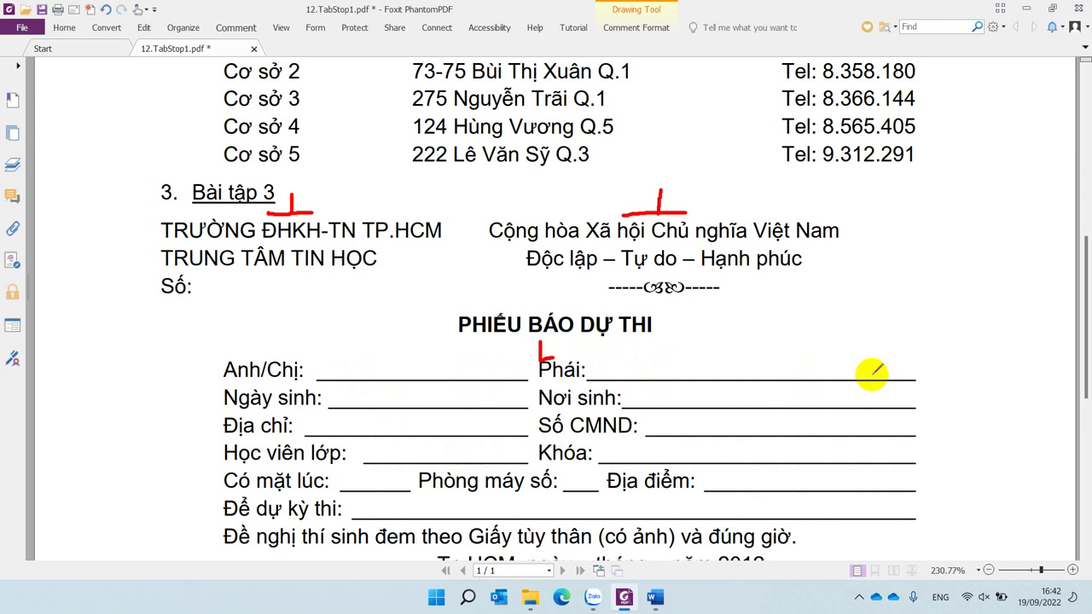
# - Mark the Khóa stop near Số CMND, link it to Phòng máy số, and mark Địa điểm
pyautogui.scroll(-1, 521, 446)
pyautogui.scroll(-1, 507, 418)
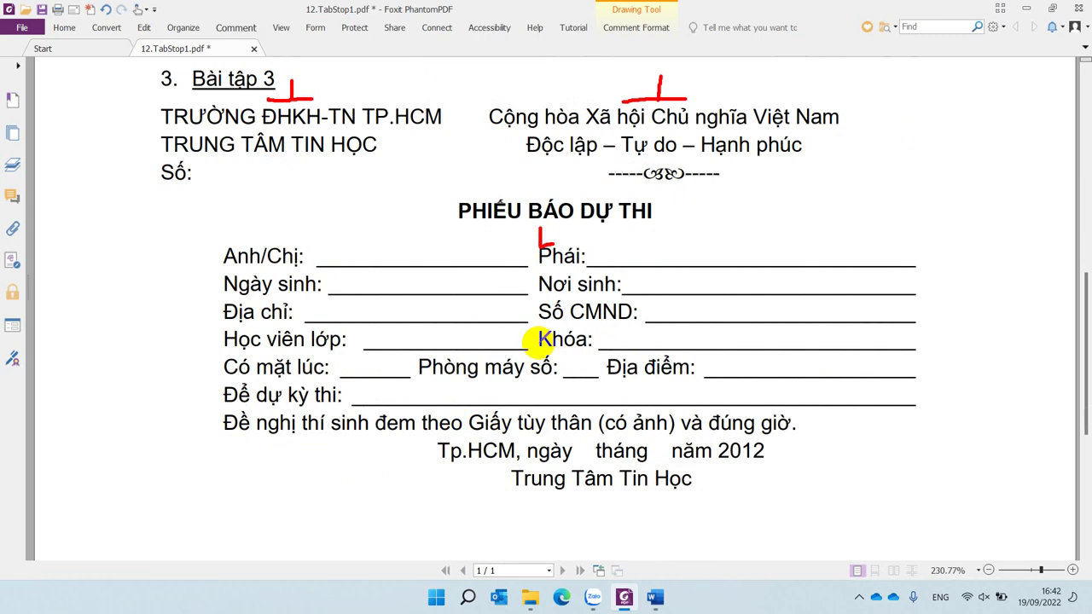
pyautogui.moveTo(537, 322); pyautogui.dragTo(547, 327)
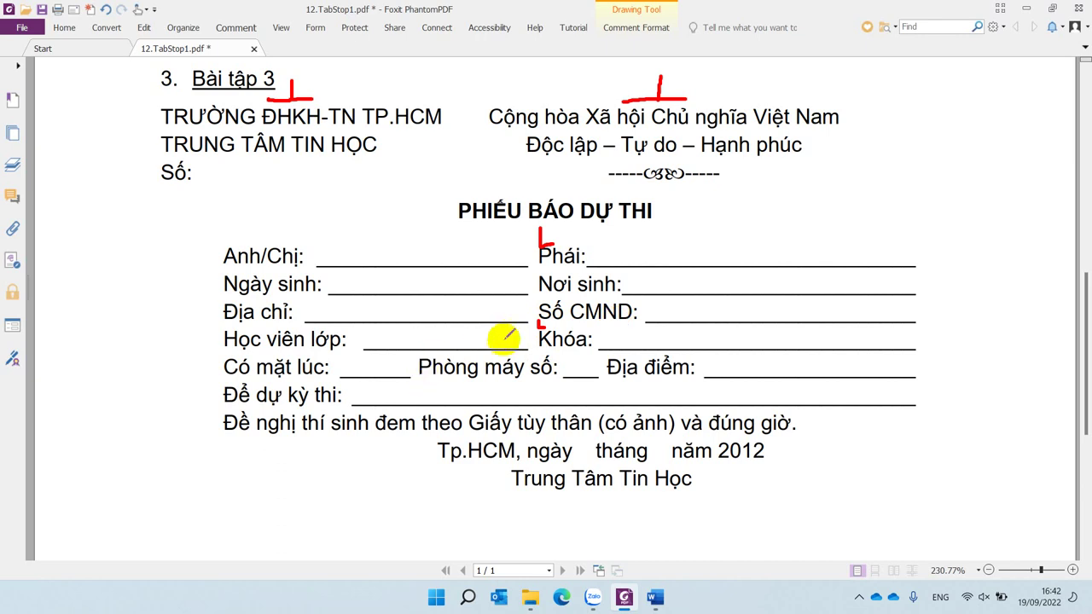
pyautogui.moveTo(539, 323); pyautogui.dragTo(417, 358)
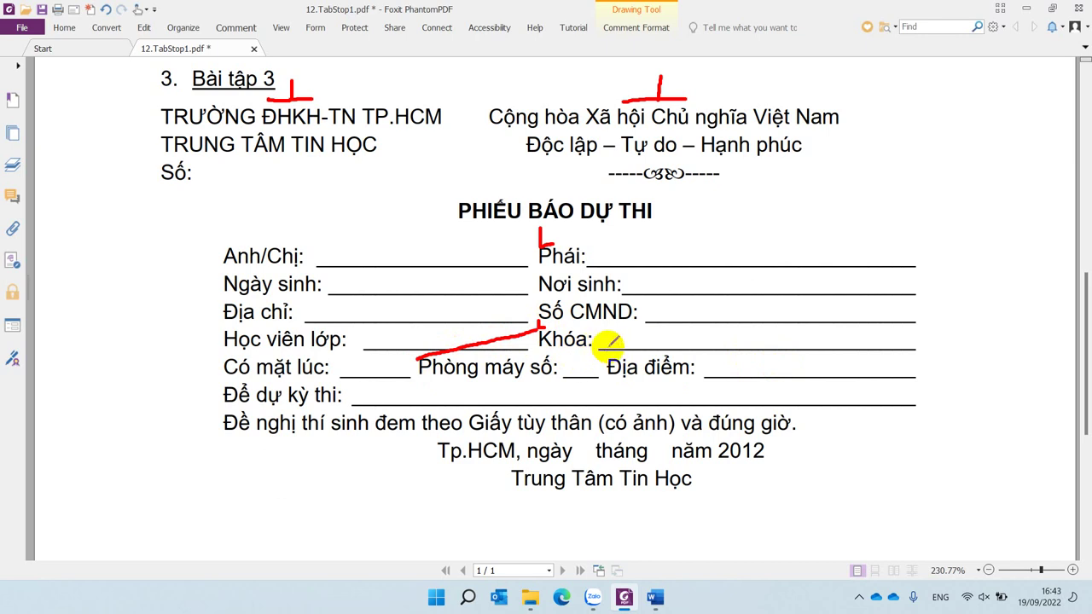
pyautogui.moveTo(608, 346); pyautogui.dragTo(627, 357)
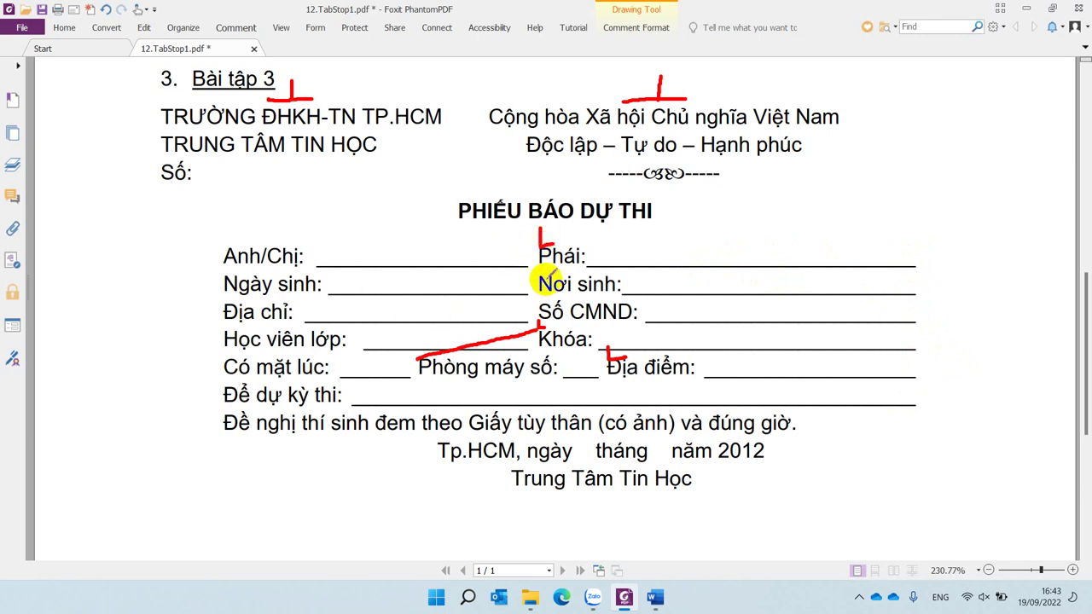
# - Circle the Anh/Chị and Phái blanks and mark two right-edge stops at the Phái line
pyautogui.moveTo(361, 251); pyautogui.dragTo(373, 246)
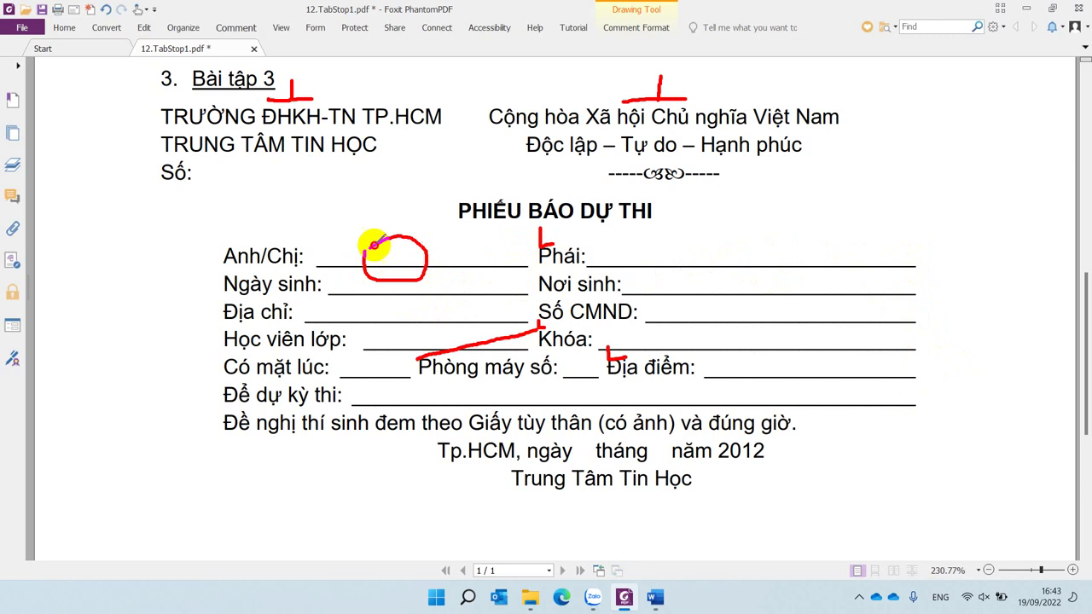
pyautogui.moveTo(764, 251)
pyautogui.mouseDown()
pyautogui.moveTo(788, 249)
pyautogui.moveTo(767, 248)
pyautogui.mouseUp()
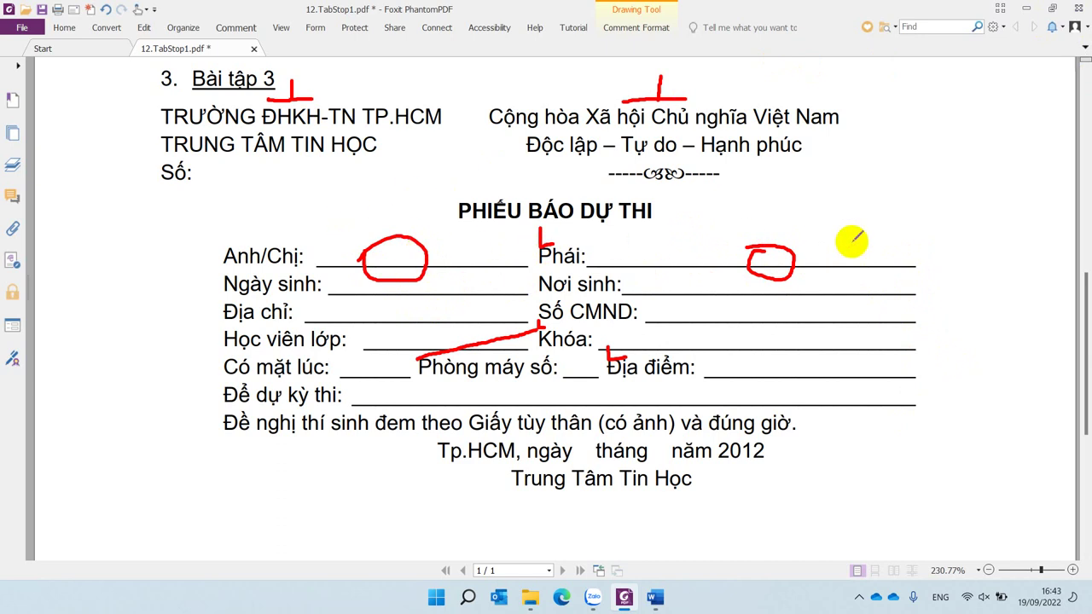
pyautogui.moveTo(912, 228); pyautogui.dragTo(928, 247)
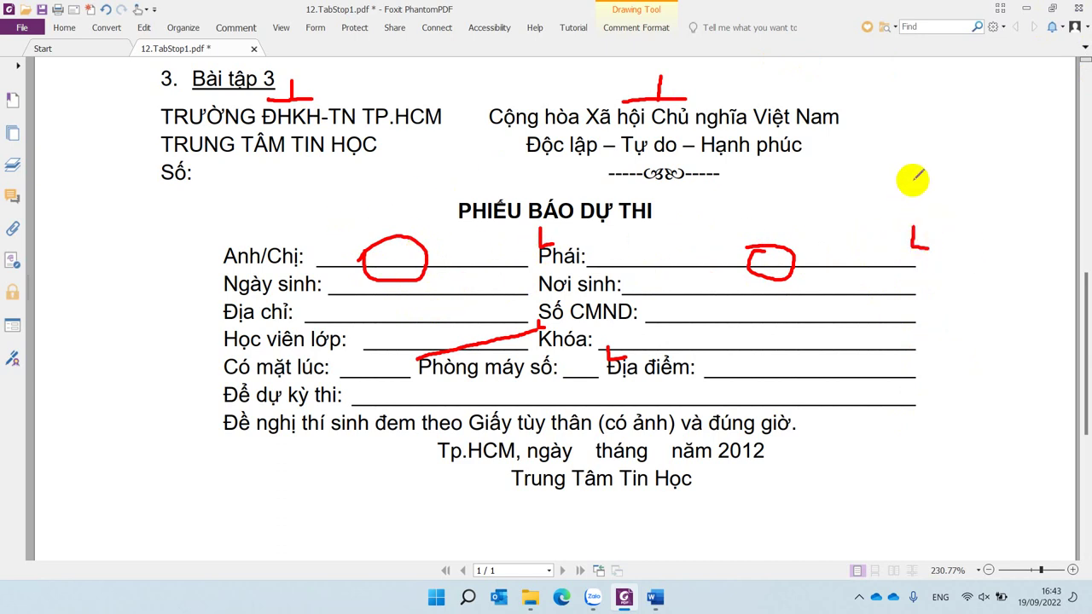
pyautogui.moveTo(913, 180)
pyautogui.mouseDown()
pyautogui.moveTo(905, 202)
pyautogui.moveTo(891, 203)
pyautogui.mouseUp()
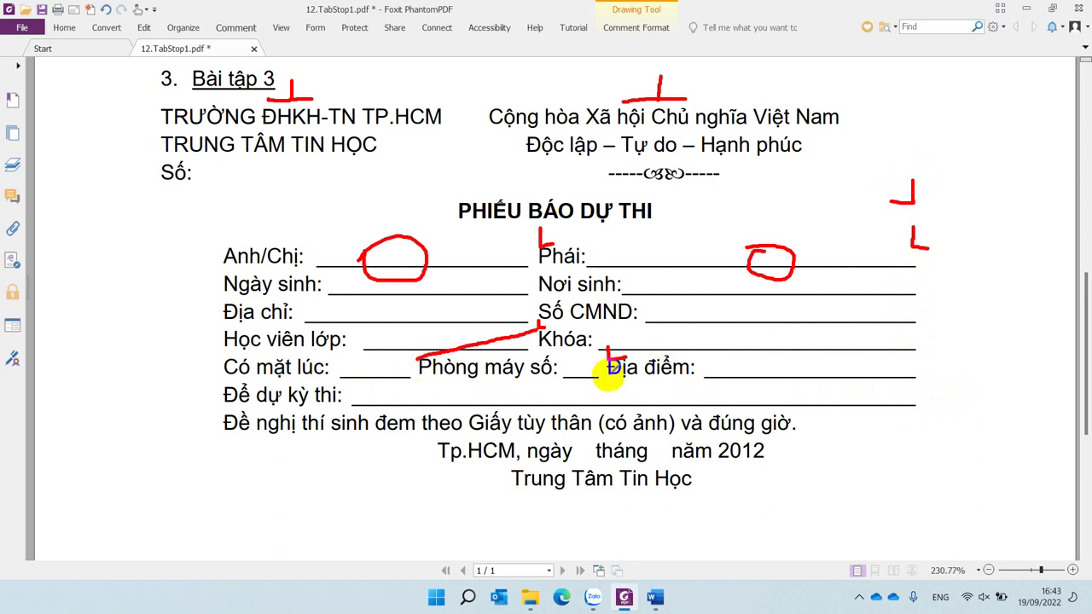
# - Mark the tab stop above tháng on the date line and review the annotated form
pyautogui.scroll(-2, 597, 491)
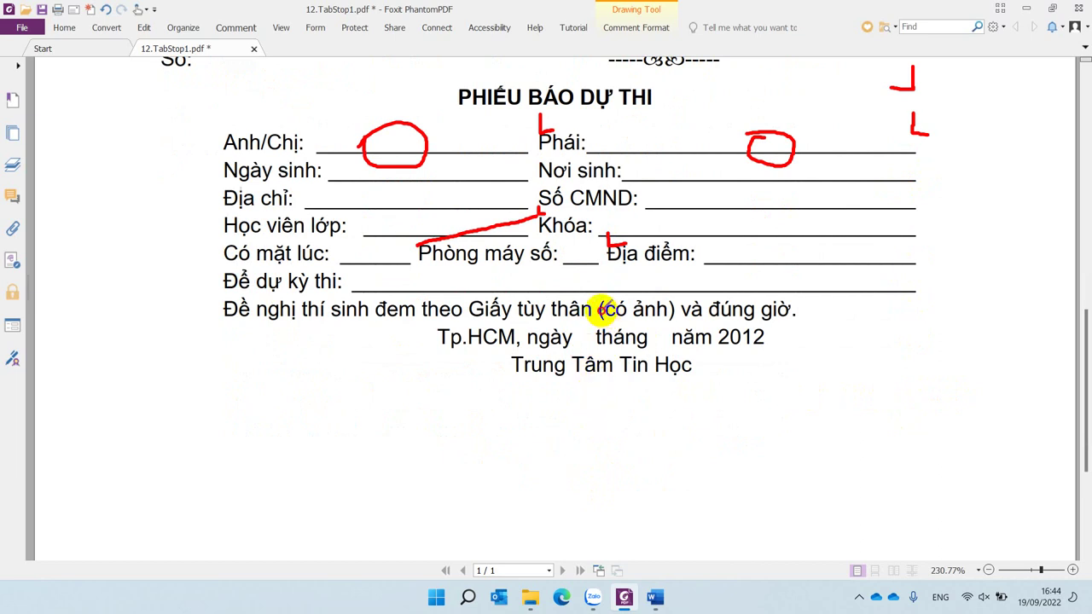
pyautogui.moveTo(602, 309)
pyautogui.mouseDown()
pyautogui.moveTo(602, 333)
pyautogui.moveTo(620, 334)
pyautogui.mouseUp()
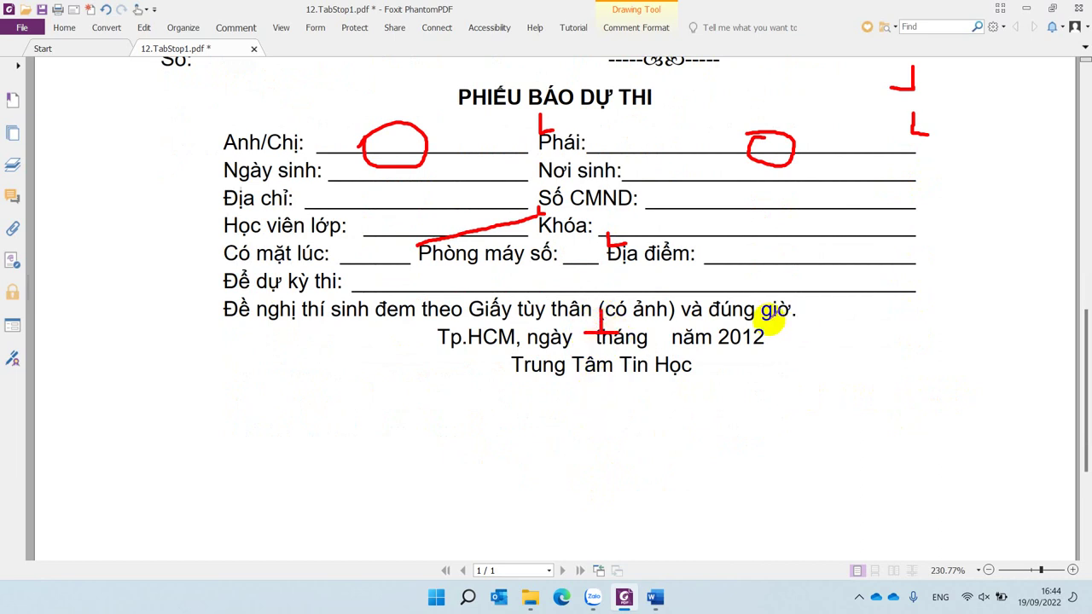
pyautogui.scroll(2, 653, 226)
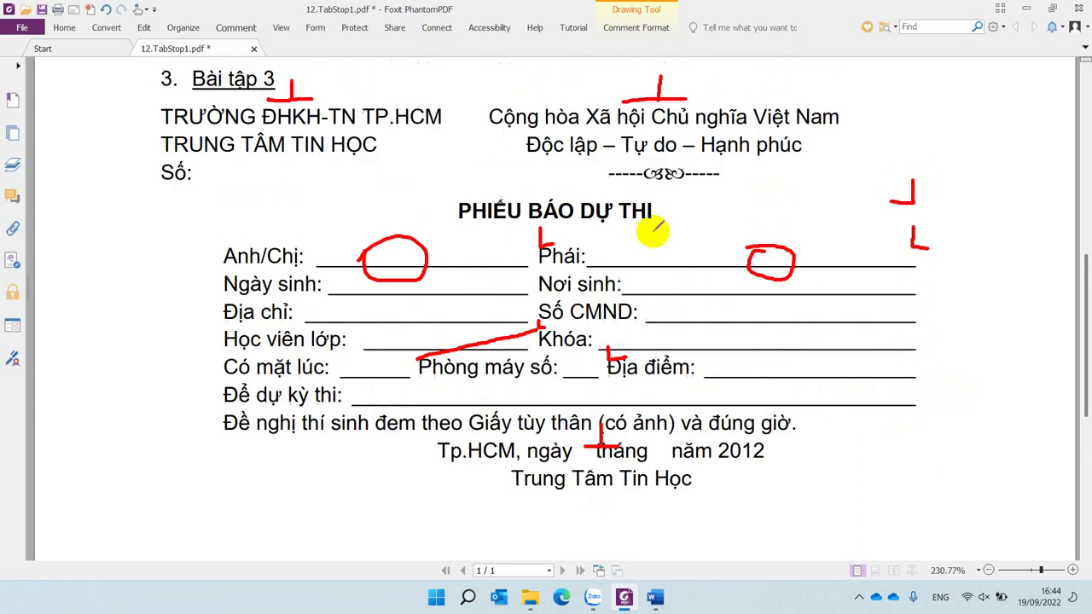
pyautogui.scroll(3, 654, 226)
pyautogui.scroll(1, 654, 226)
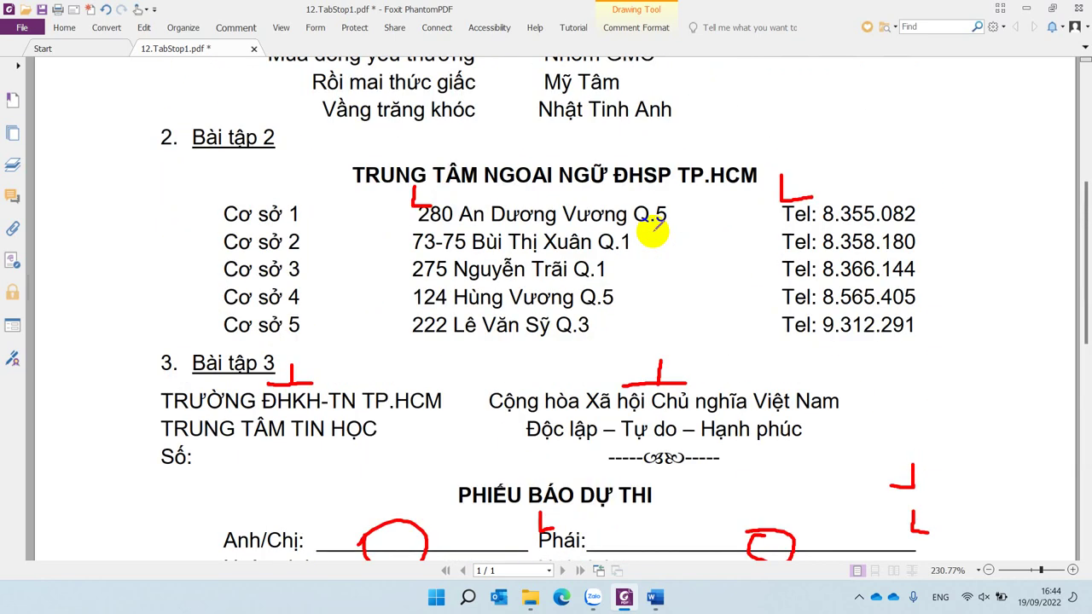
pyautogui.scroll(-2, 653, 229)
pyautogui.scroll(-1, 654, 230)
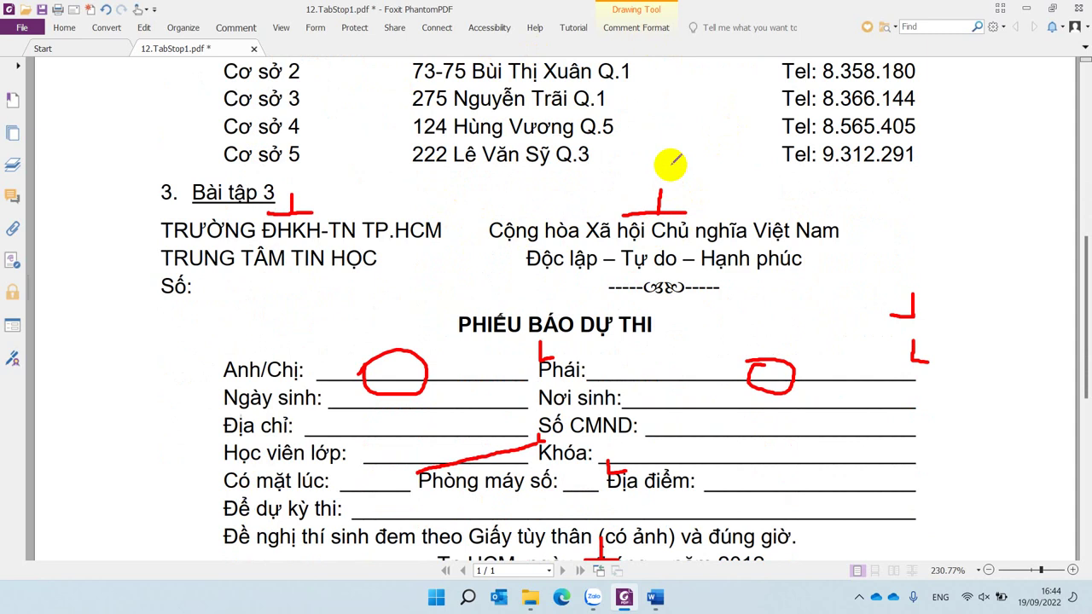
pyautogui.scroll(-3, 673, 281)
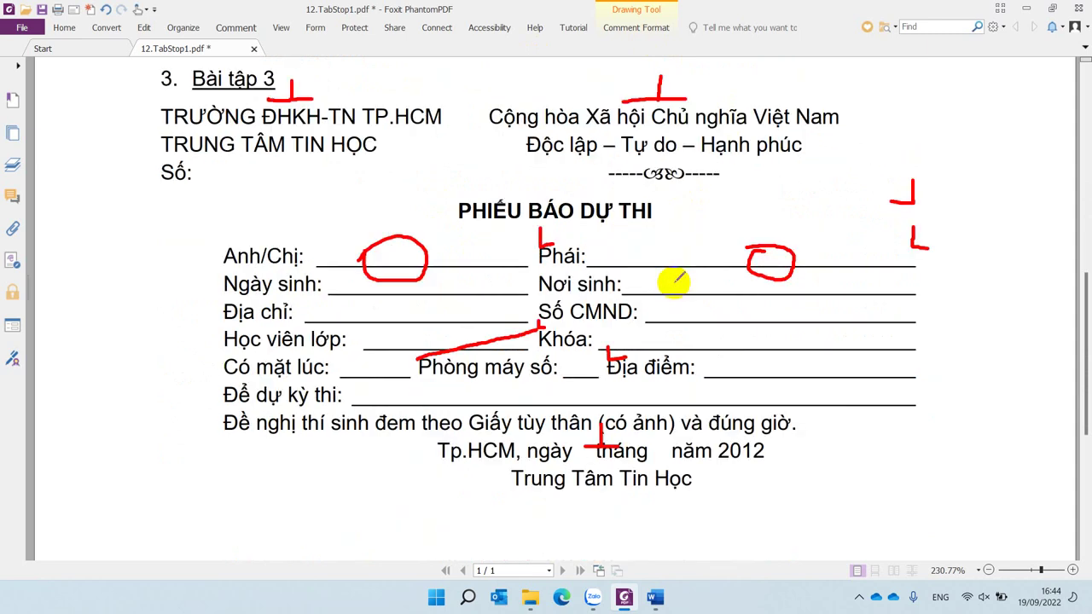
pyautogui.scroll(1, 673, 281)
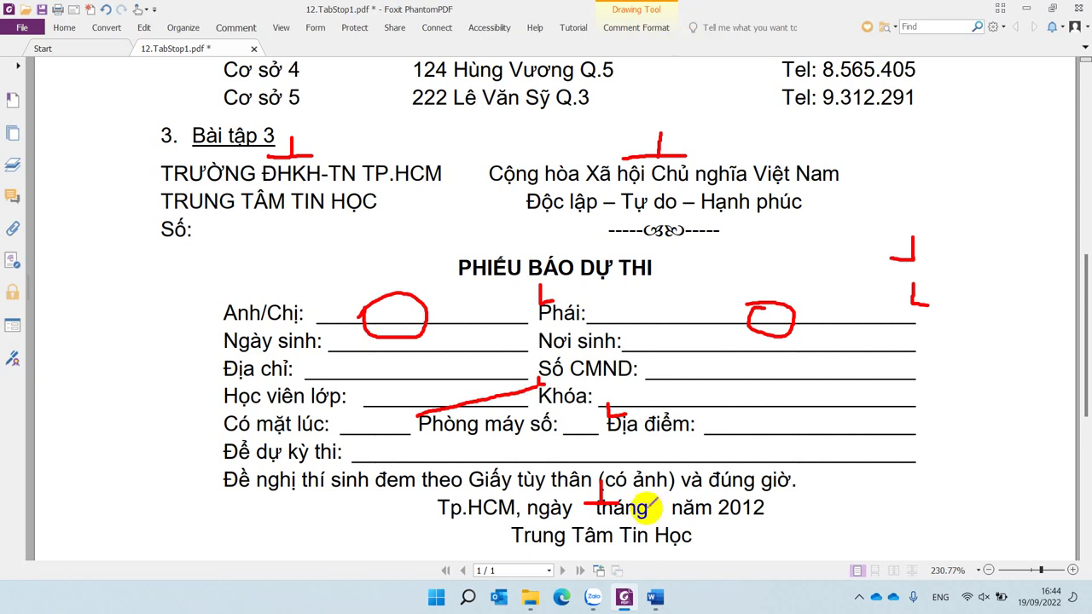
# - Create a new blank document from the song-list window with Ctrl+N
pyautogui.click(657, 599)
pyautogui.click(687, 350)
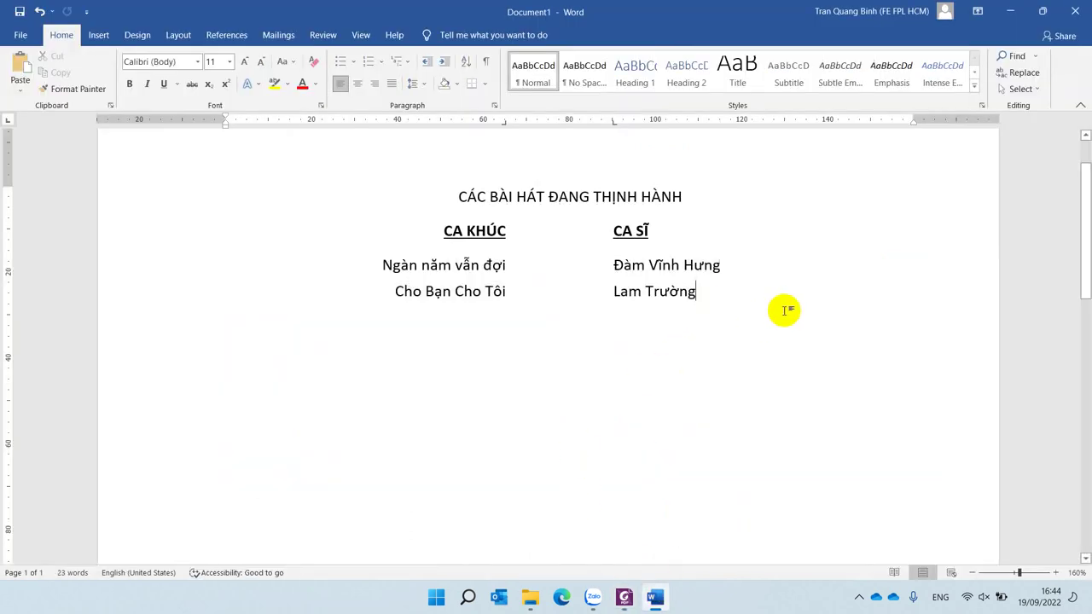
pyautogui.hotkey('ctrl', 'n')
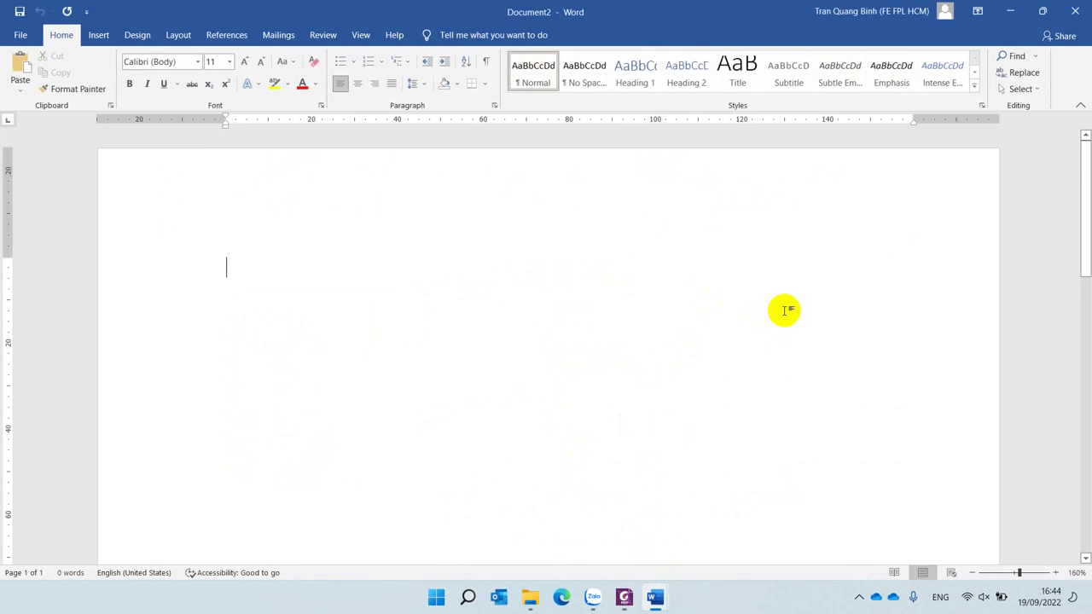
# - Close the song-list document without saving, glance at the PDF, then return to Document2
pyautogui.hotkey('ctrl', 'w')
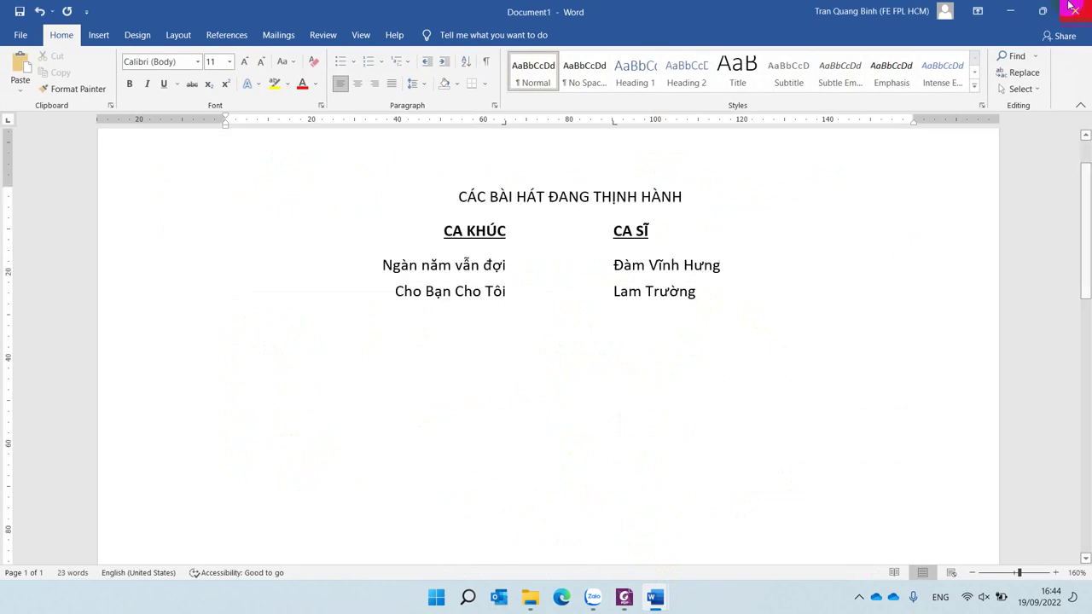
pyautogui.click(1065, 11)
pyautogui.click(597, 377)
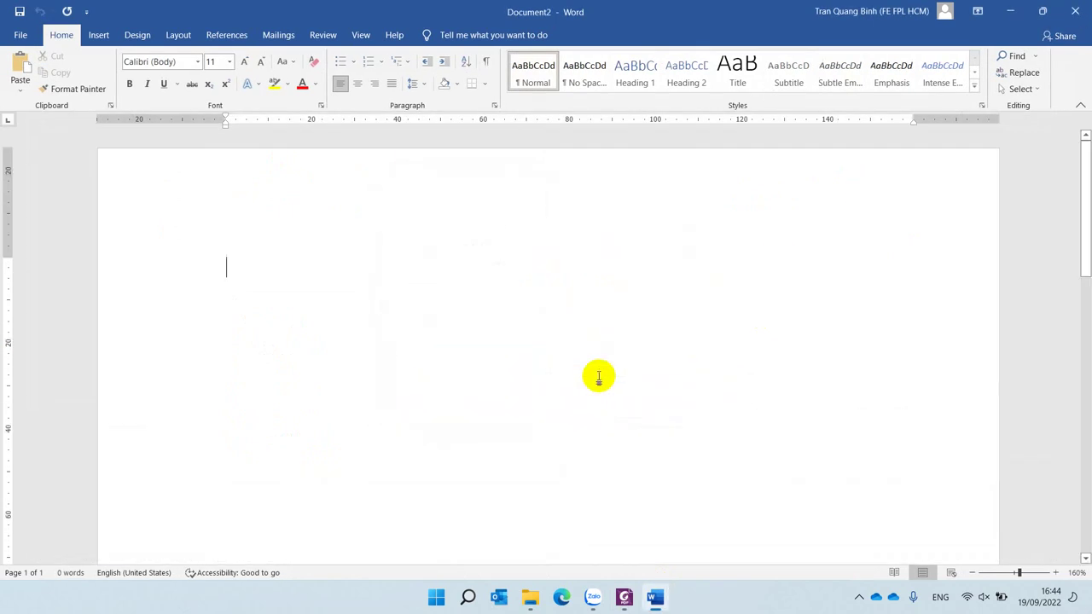
pyautogui.hotkey('alt', 'Tab')
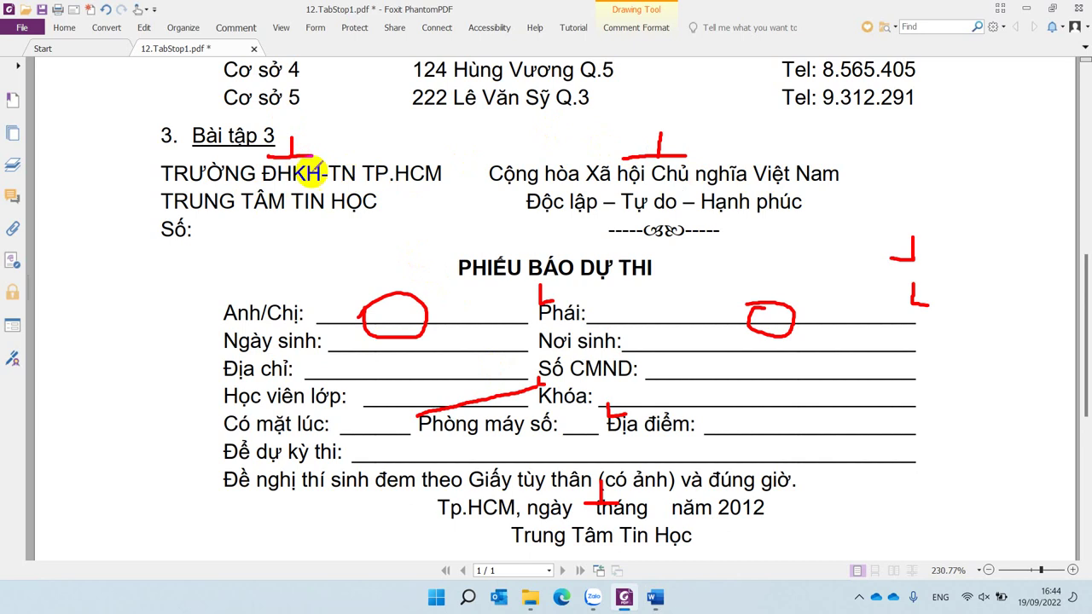
pyautogui.hotkey('alt', 'Tab')
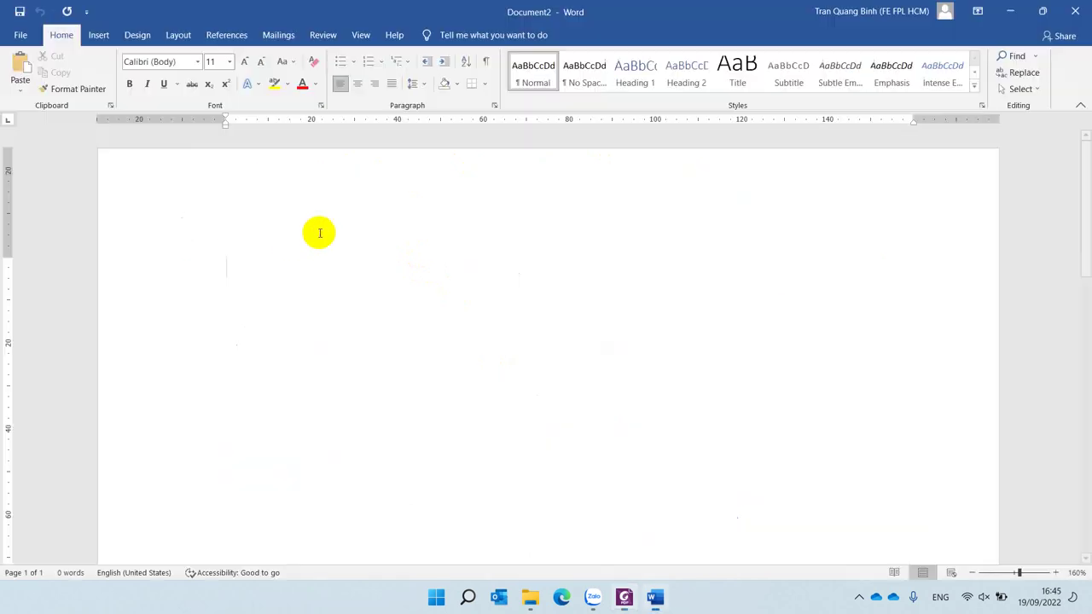
# - Set centre tab stops at 30 and 100 on the ruler and show formatting marks
pyautogui.click(8, 124)
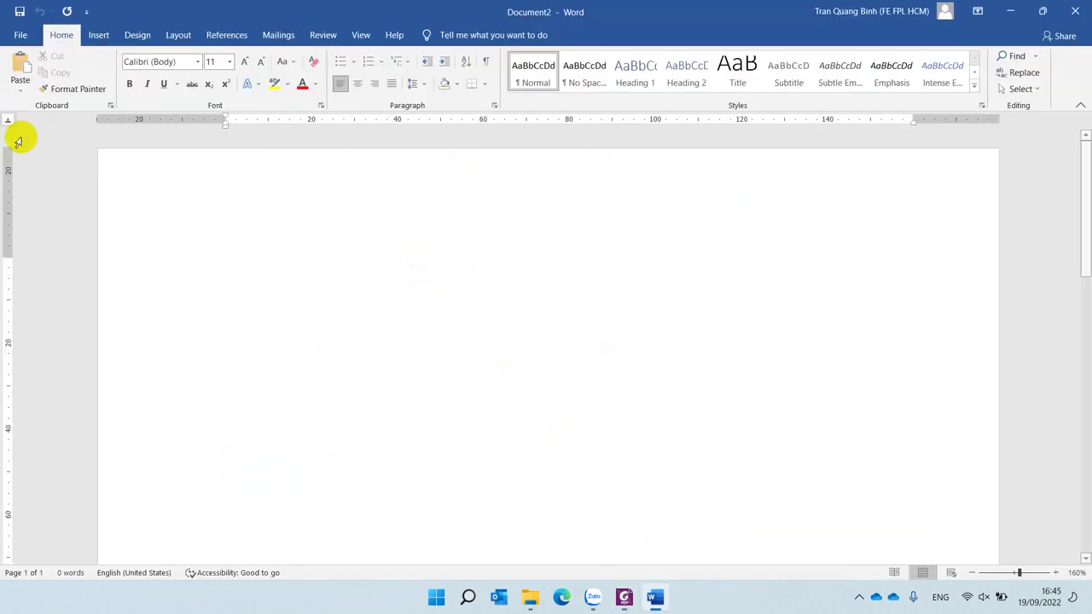
pyautogui.click(334, 123)
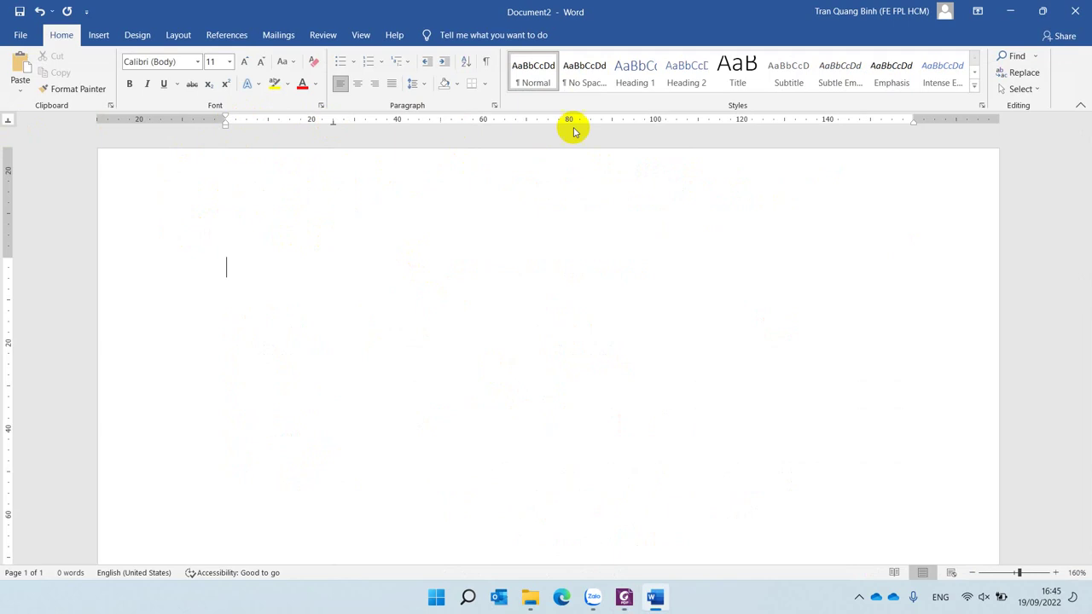
pyautogui.click(645, 120)
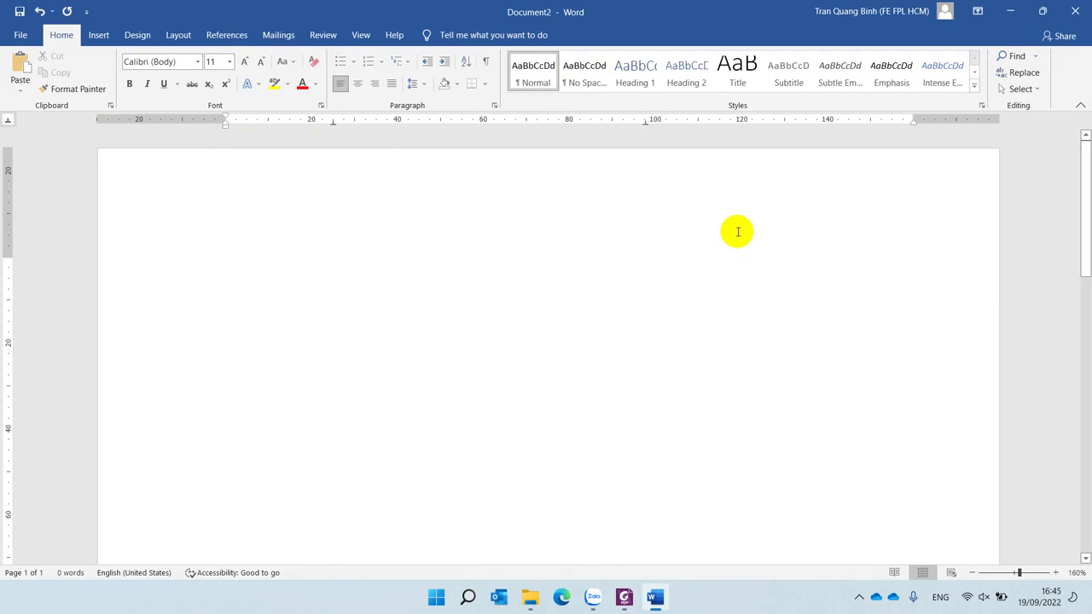
pyautogui.click(485, 62)
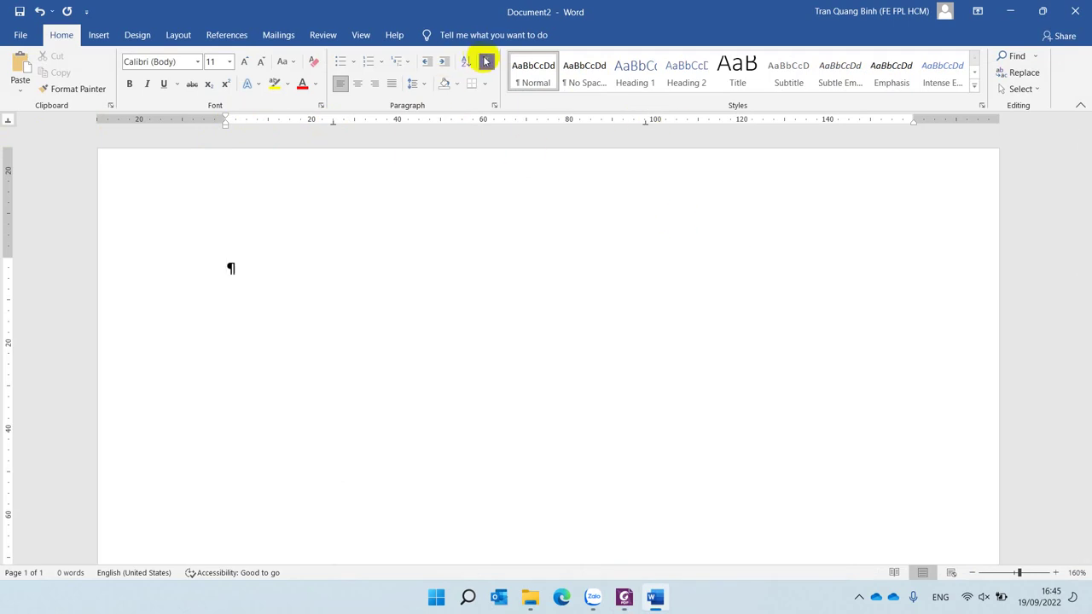
# - Type TRƯỜNG CAO ĐẲNG FPT and CỘNG HÒA XÃ HỘI CHỦ NGHĨA VIỆT NAM at the column stops
pyautogui.press('Tab')
pyautogui.write('T')
pyautogui.write('RUO')
pyautogui.write('NG')
pyautogui.write('WF ')
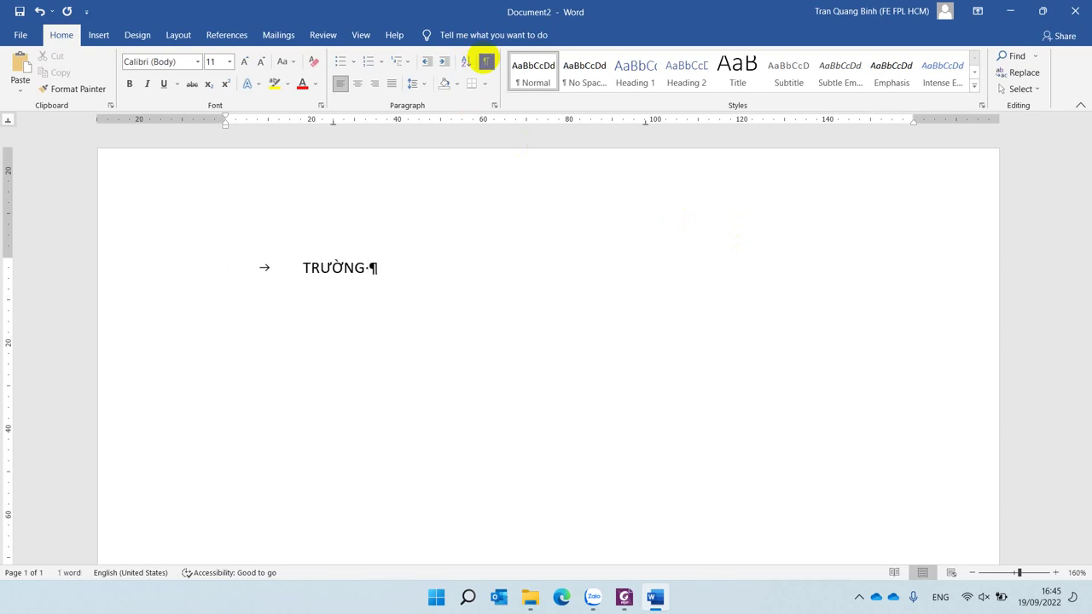
pyautogui.write('CAO DDAWNGR ')
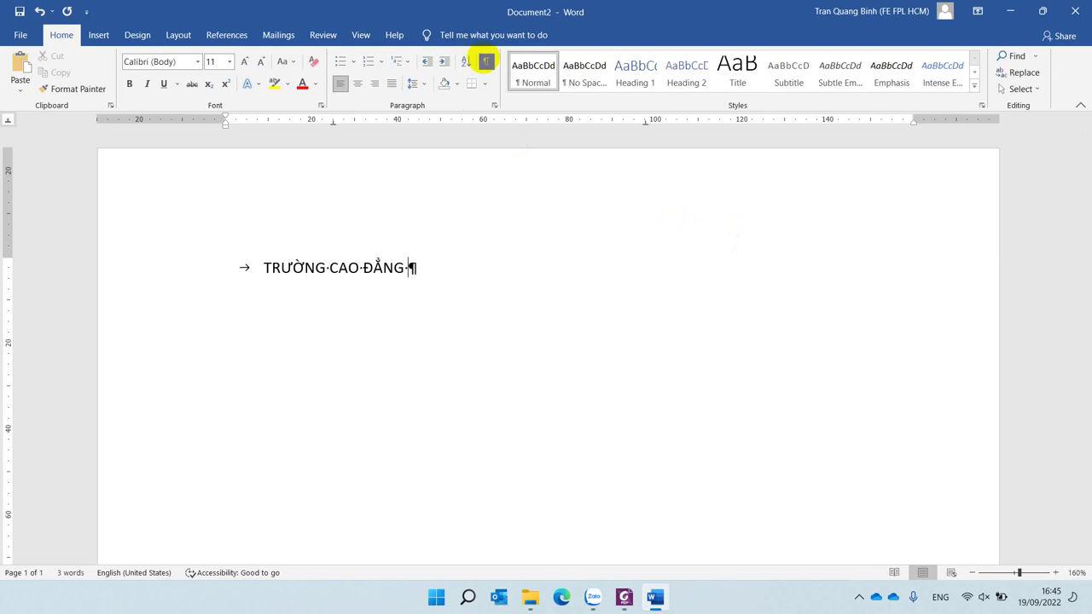
pyautogui.write('FPT')
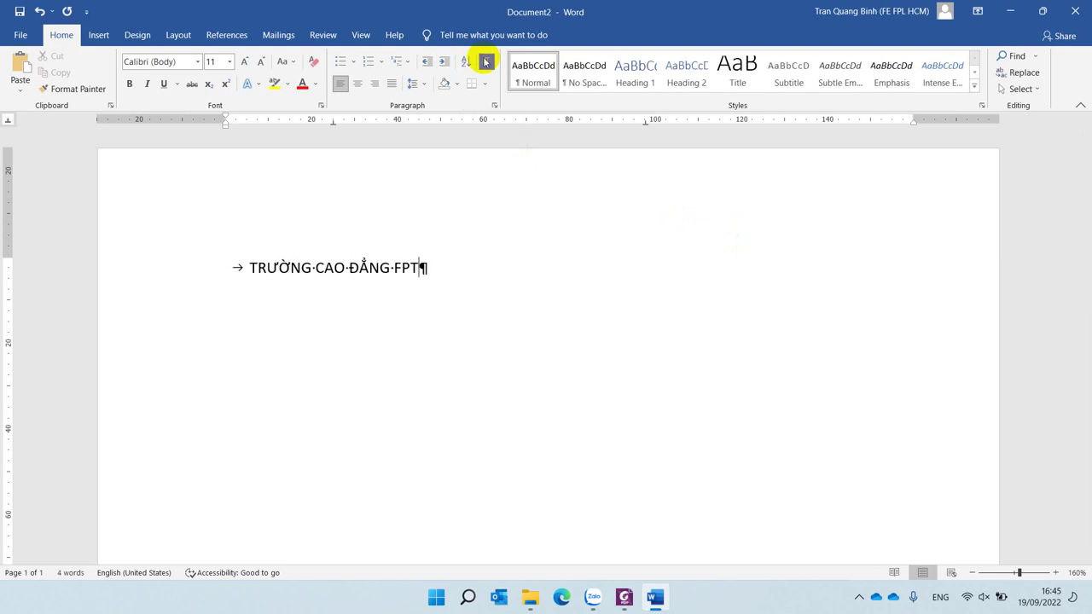
pyautogui.press('Return')
pyautogui.press('Tab')
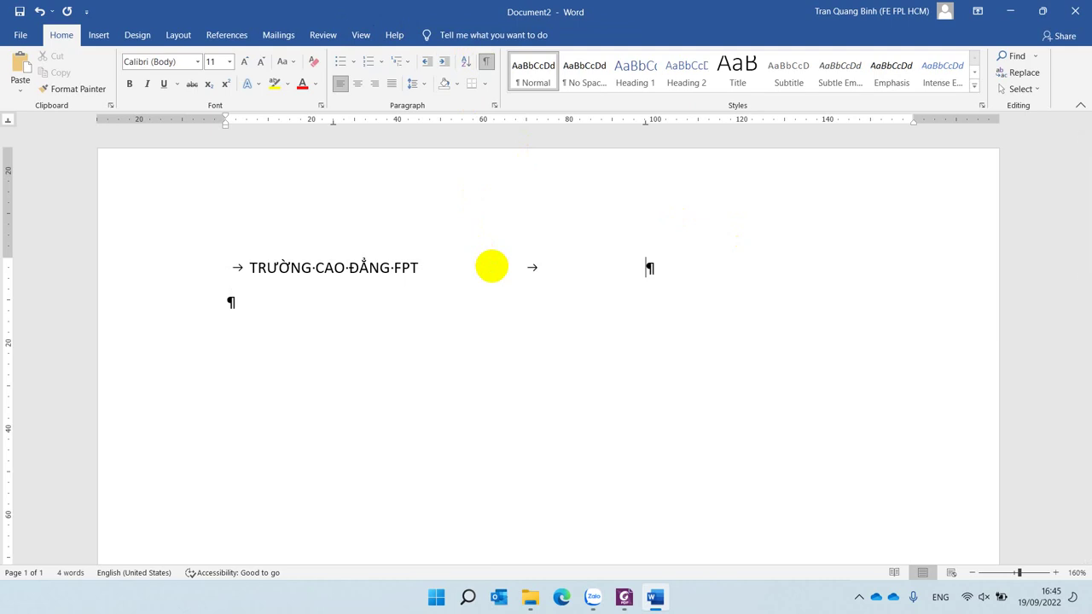
pyautogui.write('C')
pyautogui.write('ÔNG HOÒA')
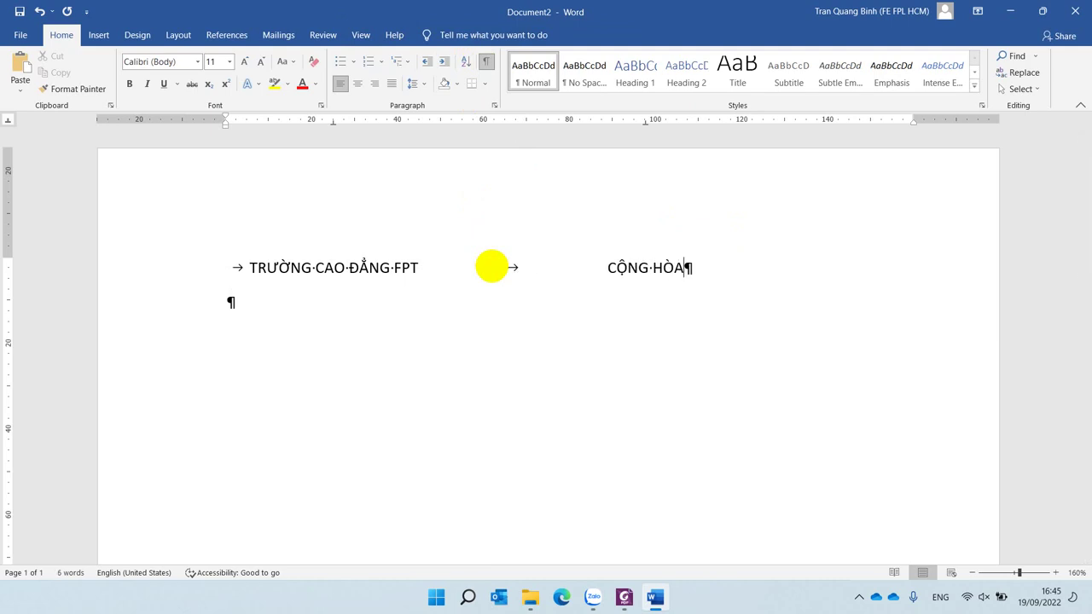
pyautogui.write(' XÃ HỘI')
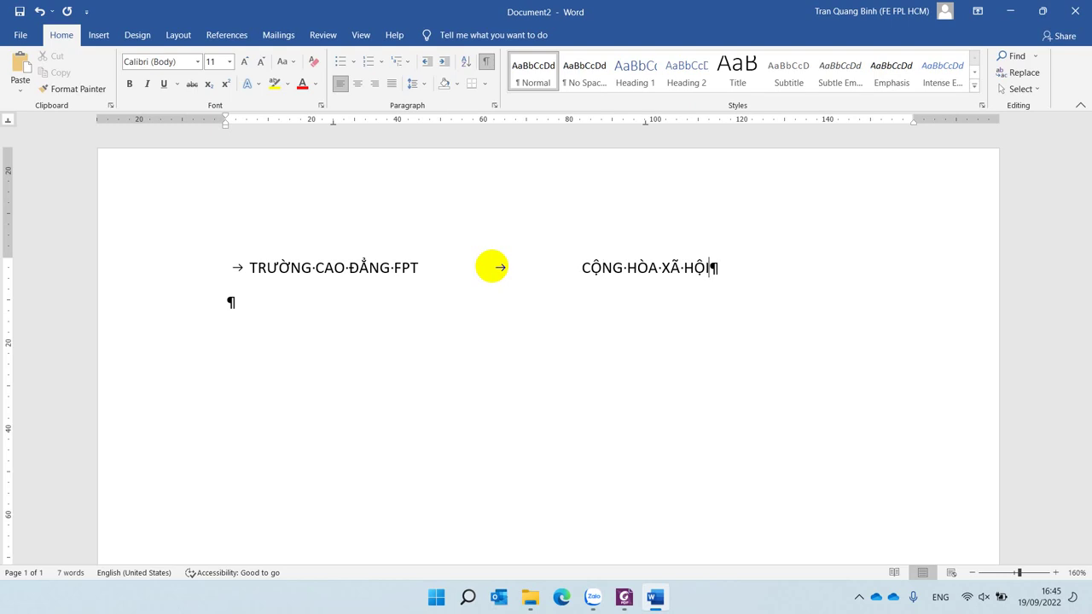
pyautogui.write(' CHỦ')
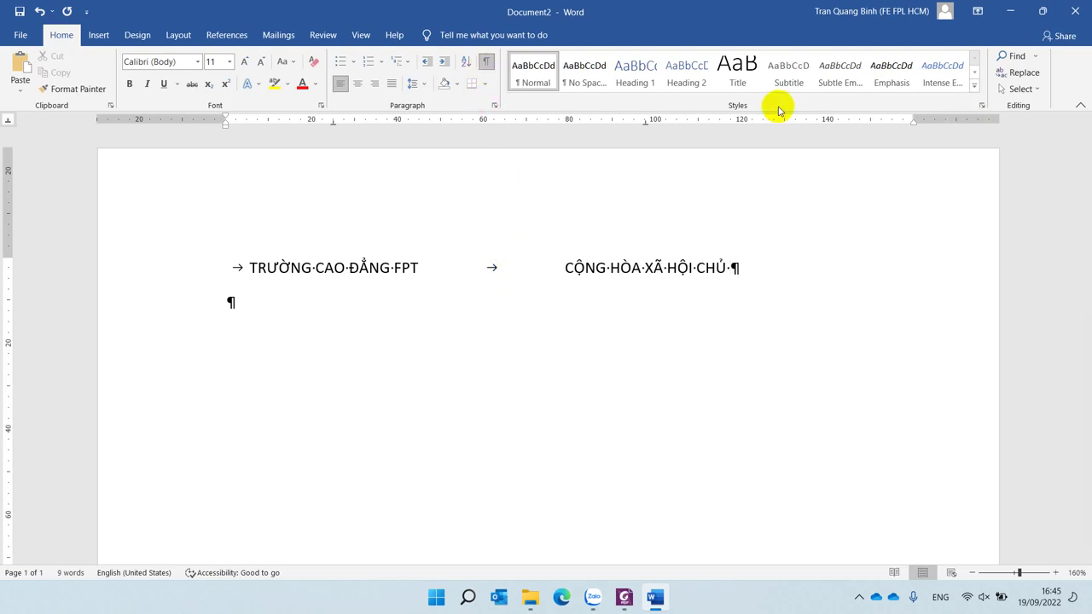
pyautogui.click(485, 62)
pyautogui.write('NG')
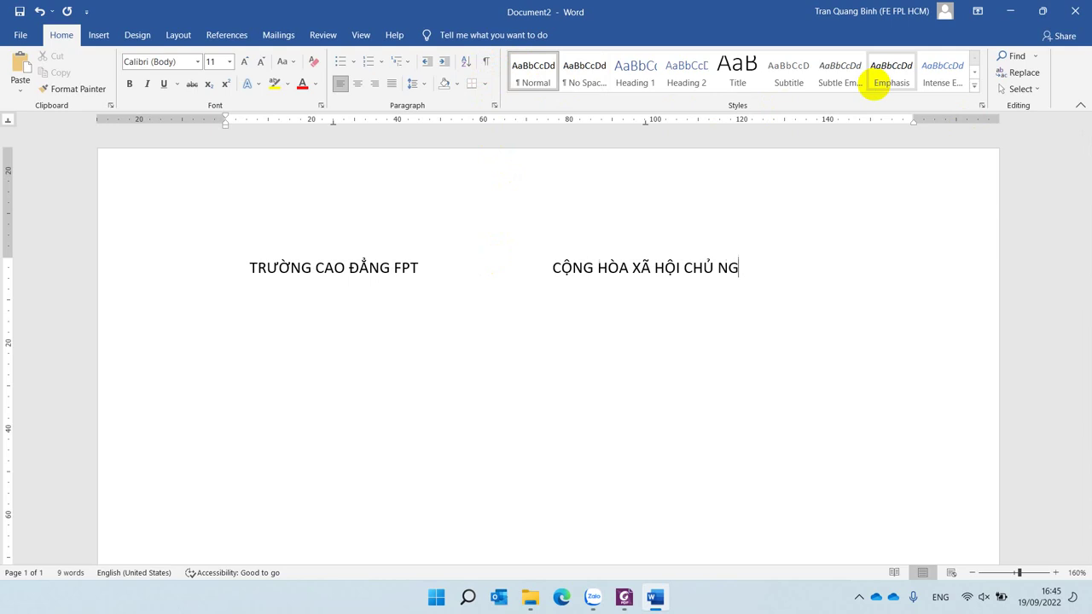
pyautogui.write('HĨA VI')
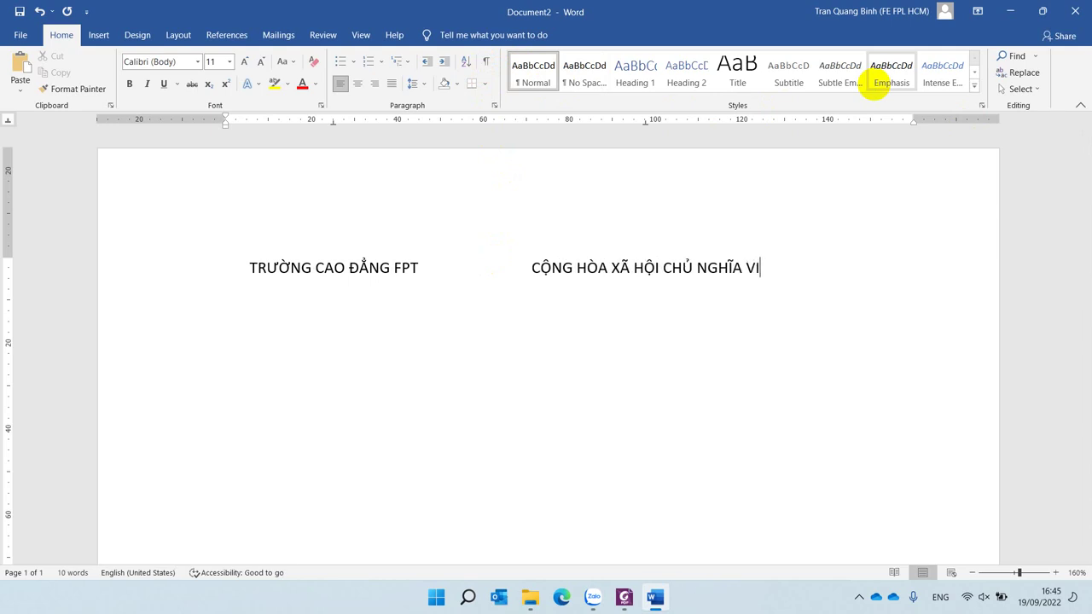
pyautogui.write('ỆT NAM')
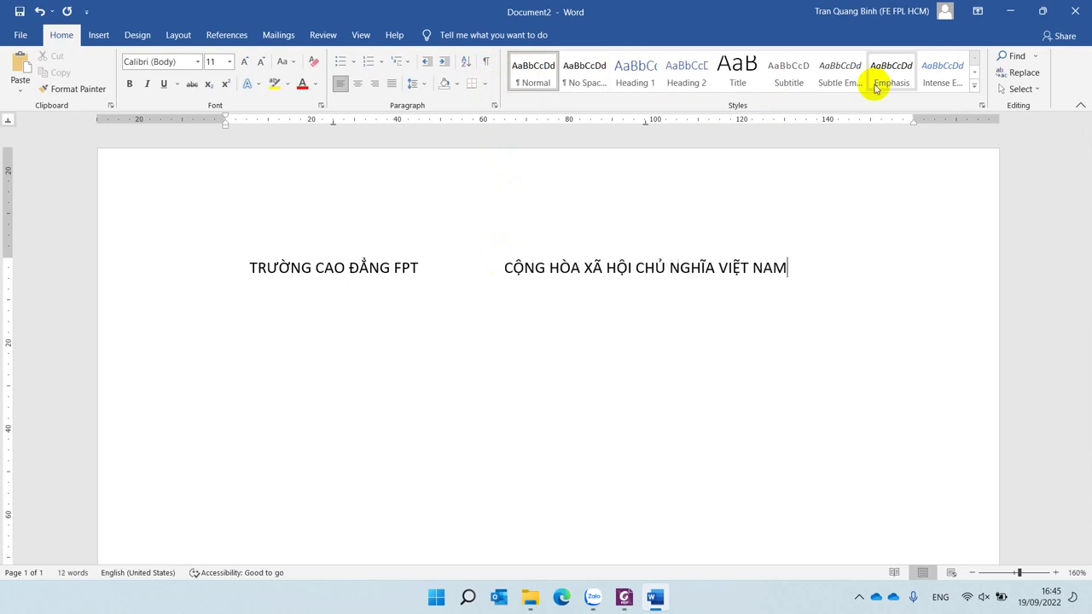
# - Add the second line: TRUNG TÂP TIN HỌC left, Độc lập - Tự do - Hạnh phúc right
pyautogui.press('Return')
pyautogui.press('Tab')
pyautogui.write('TRUNG TÂ')
pyautogui.write('P TIN HỌC')
pyautogui.press('Tab')
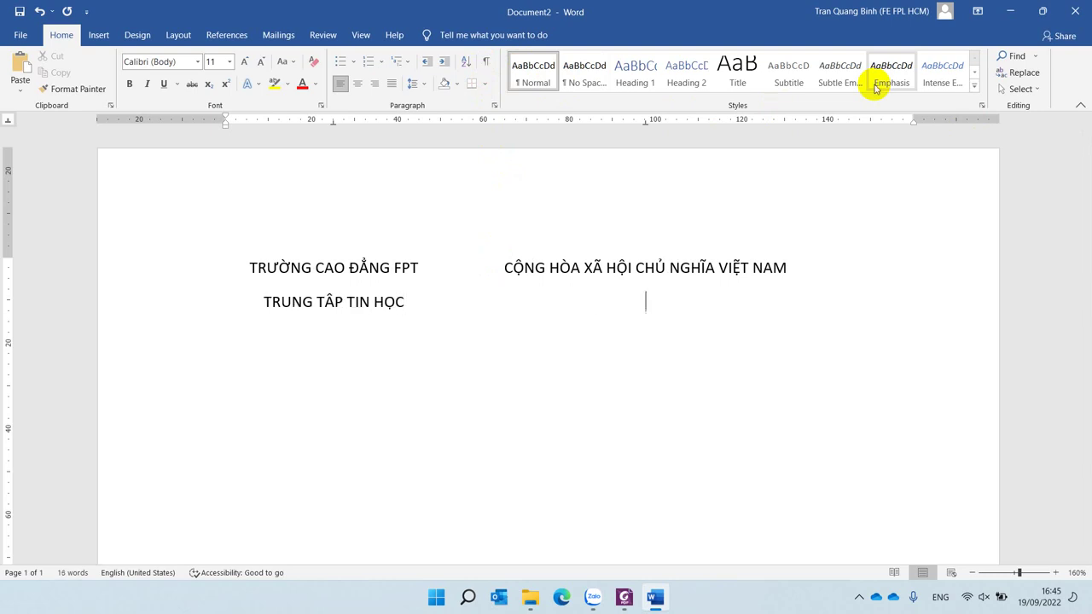
pyautogui.write('Cộn')
pyautogui.press('BackSpace')
pyautogui.press('BackSpace')
pyautogui.press('BackSpace')
pyautogui.write('Độ')
pyautogui.write('c t')
pyautogui.press('BackSpace')
pyautogui.write('lập')
pyautogui.write(' - Tuự ')
pyautogui.write('do - H ')
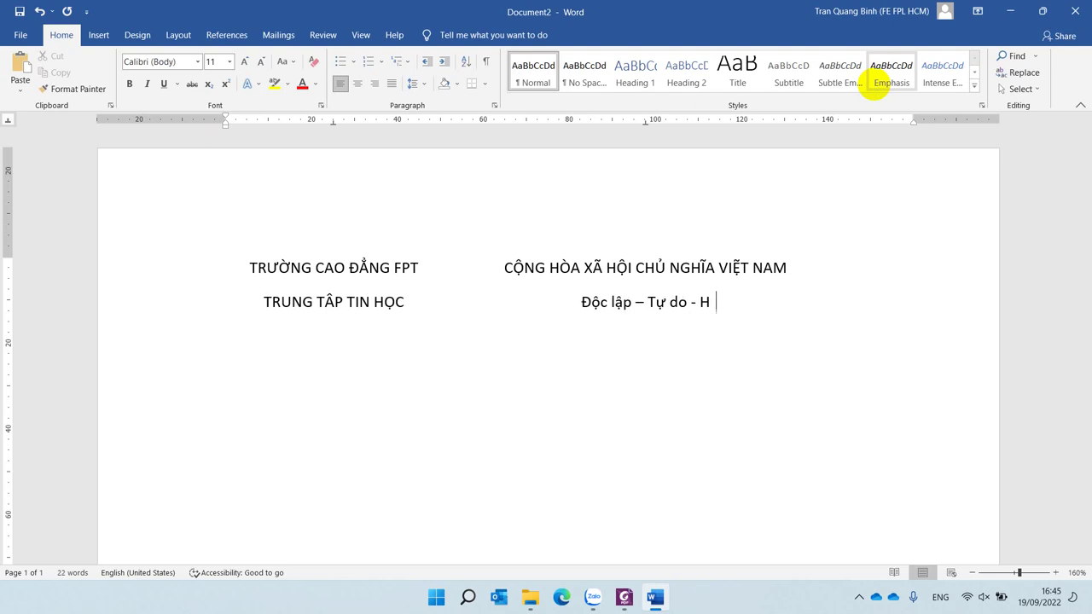
pyautogui.write('ạnh phu')
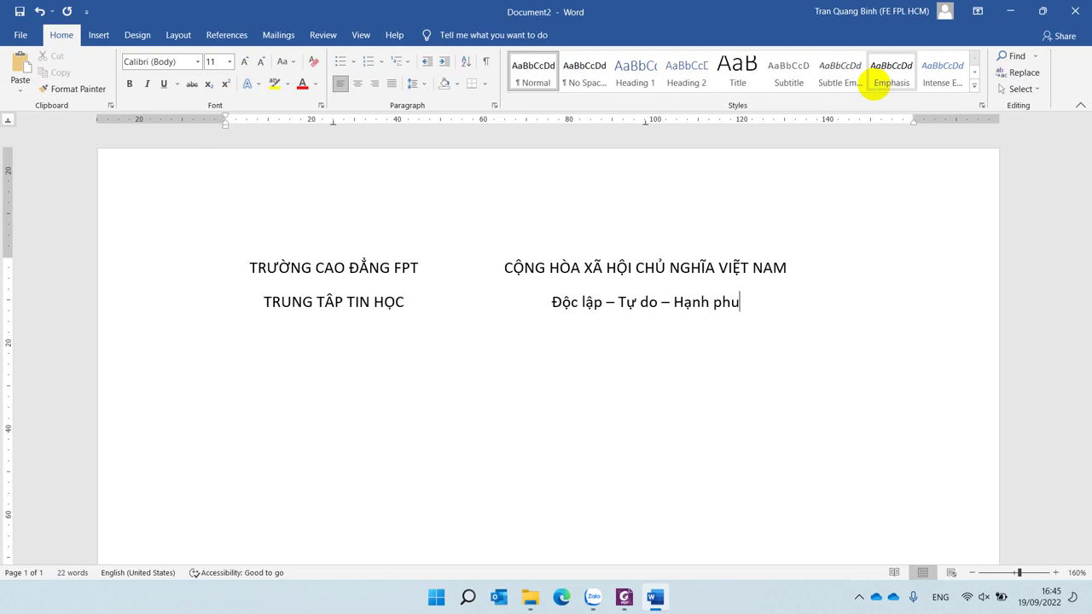
pyautogui.write('cs')
# - Add the third header line 'Số: ..... / ......' in the left column
pyautogui.press('Return')
pyautogui.press('Tab')
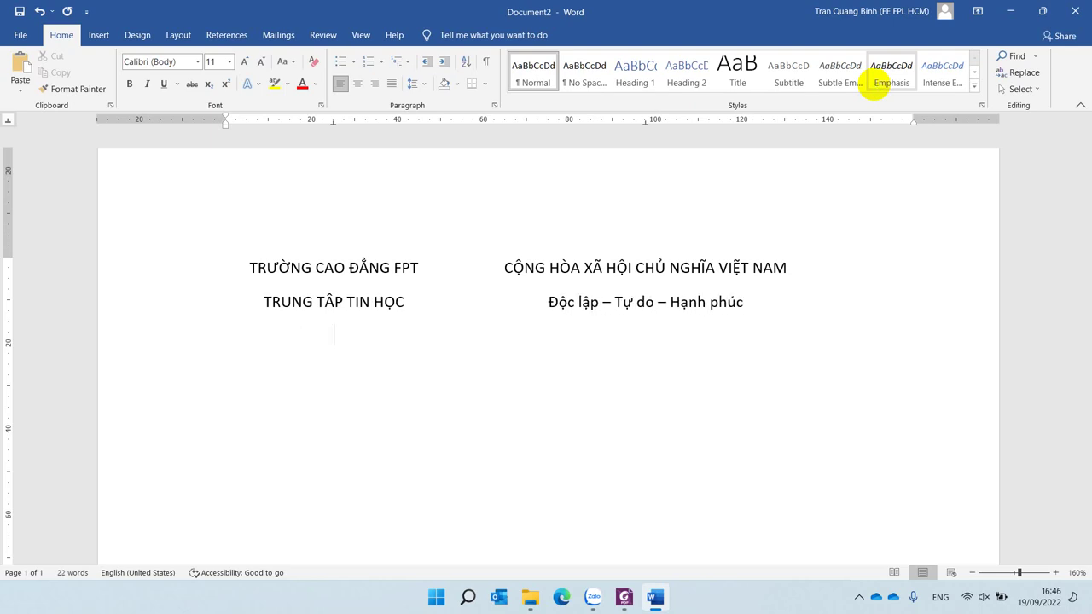
pyautogui.write('So')
pyautogui.write(': ')
pyautogui.write('....')
pyautogui.write('. / ...')
pyautogui.write('...')
# - Open the full Symbol dialog and switch its font to Wingdings
pyautogui.hotkey('alt', 'Tab')
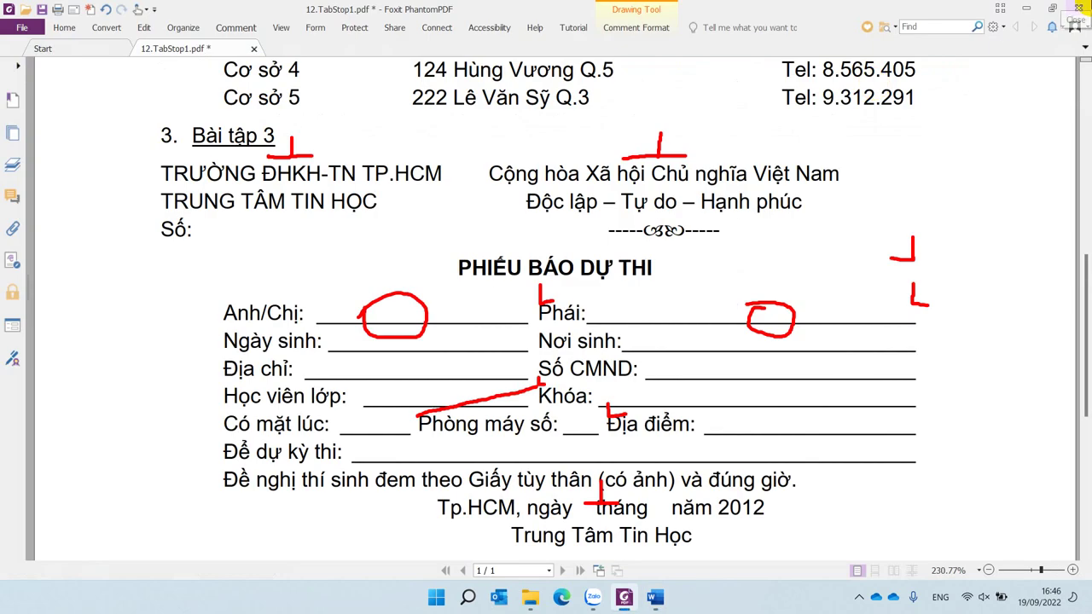
pyautogui.hotkey('alt', 'Tab')
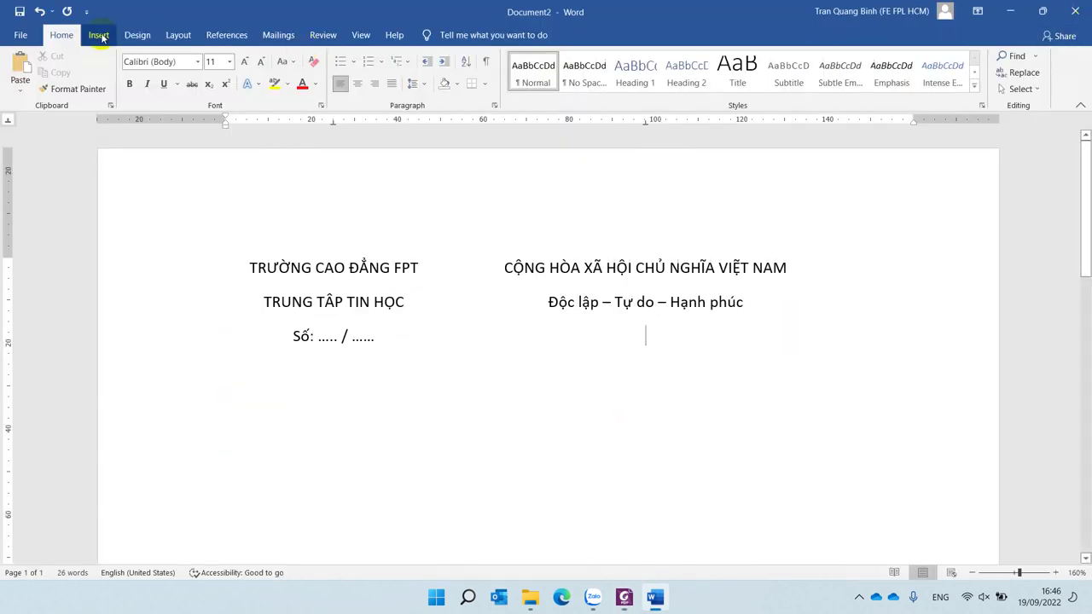
pyautogui.click(98, 35)
pyautogui.click(1026, 68)
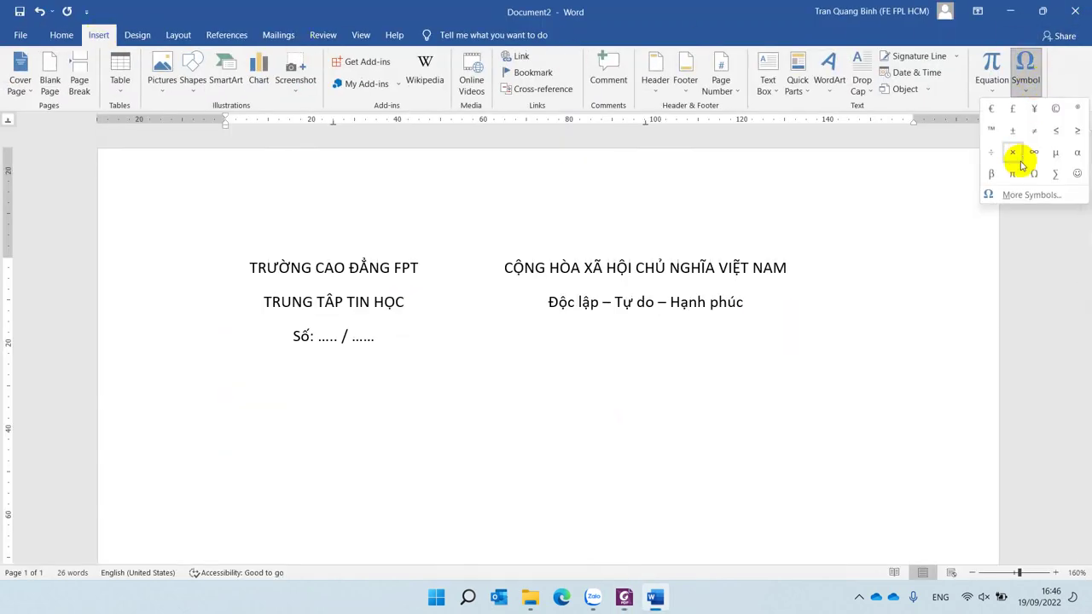
pyautogui.click(1014, 192)
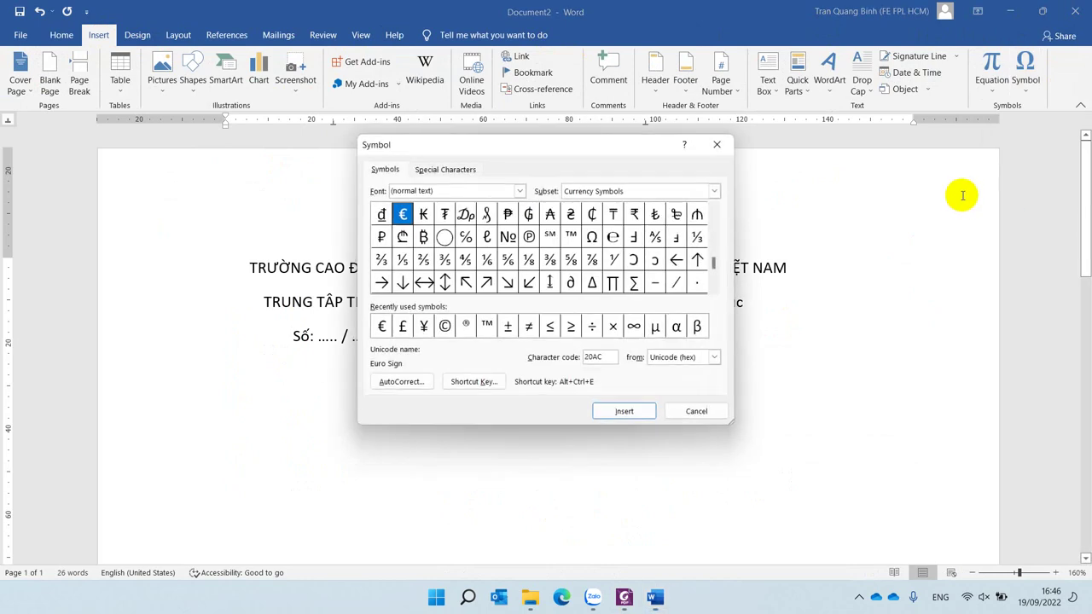
pyautogui.click(496, 194)
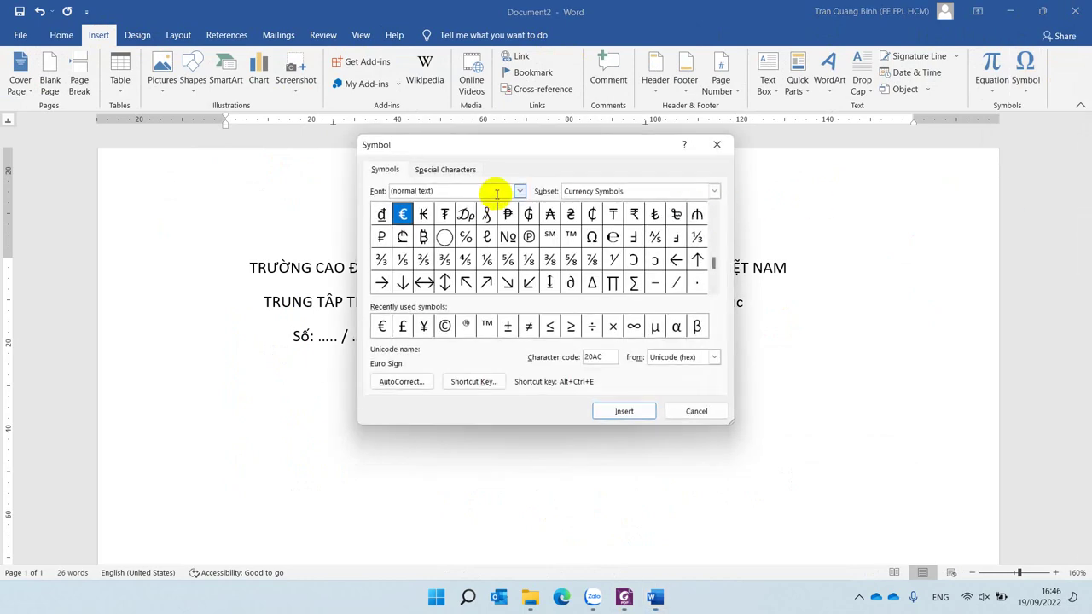
pyautogui.hotkey('ctrl', 'a')
pyautogui.write('u')
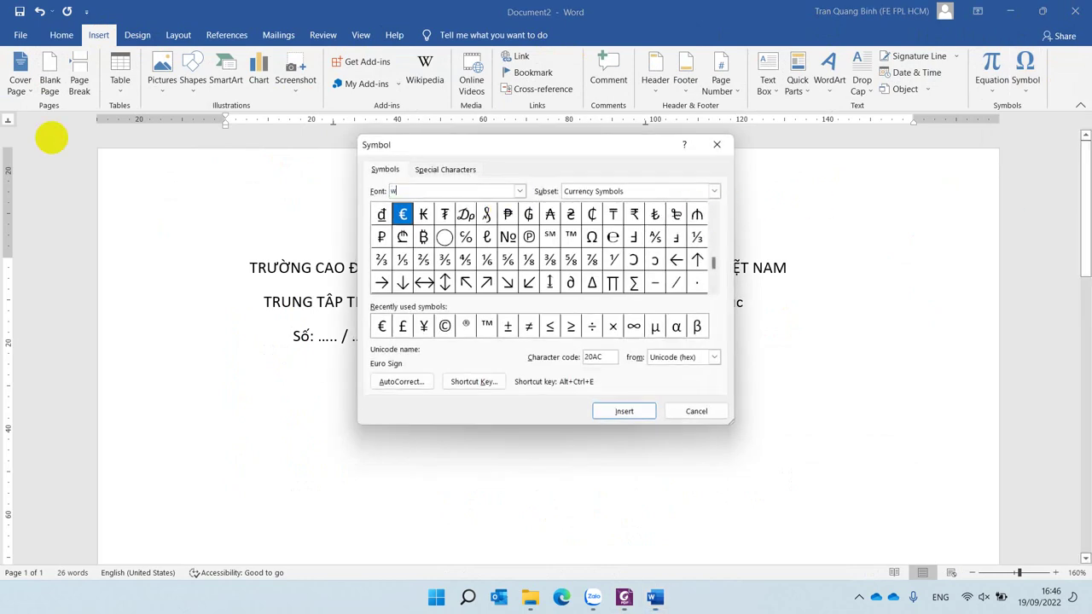
pyautogui.write('ngdings')
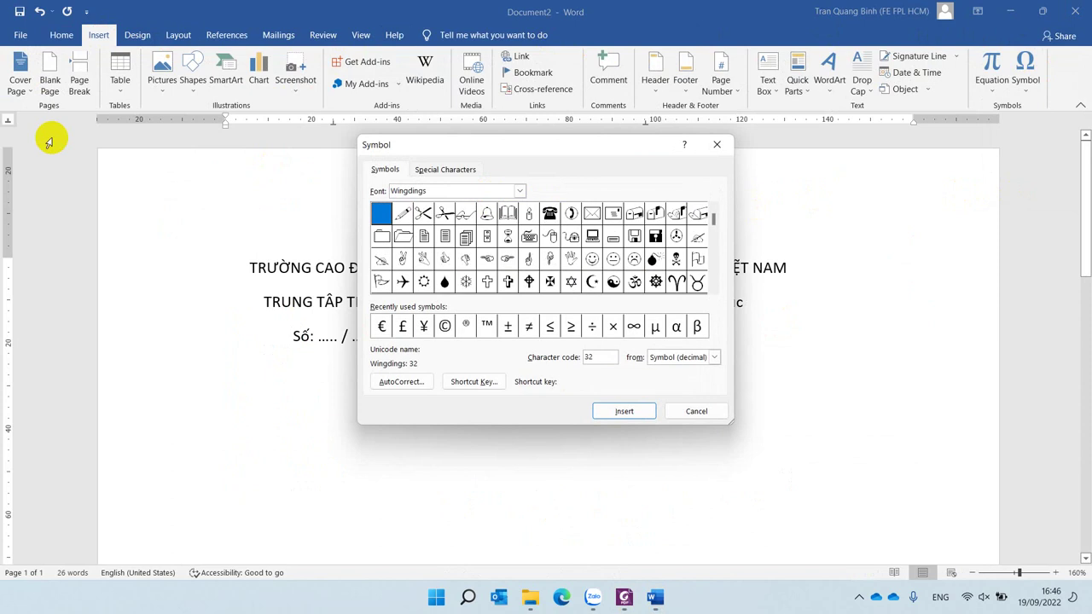
pyautogui.click(715, 239)
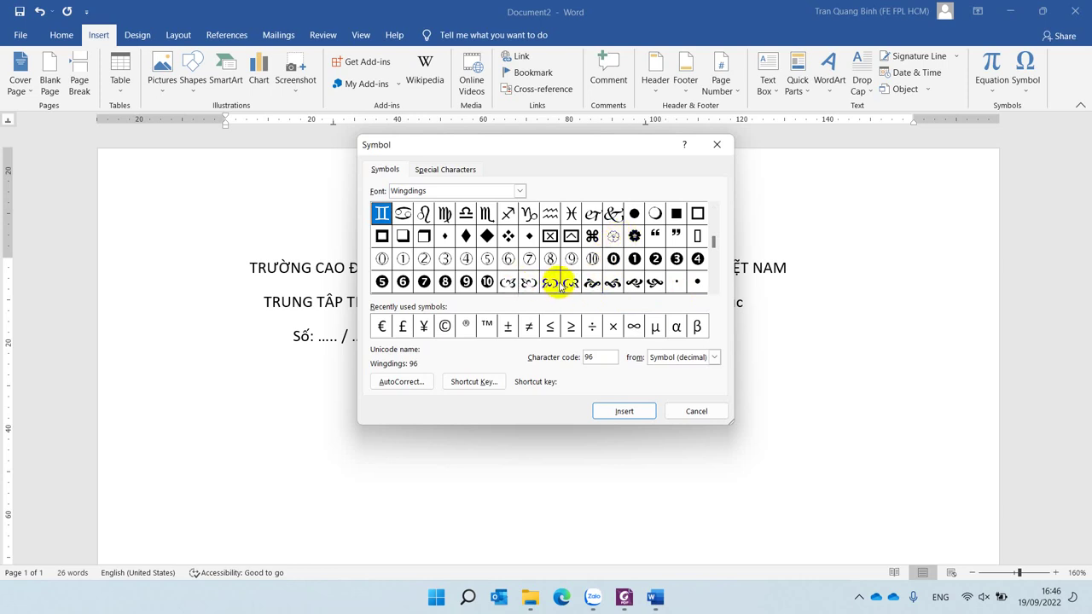
# - Insert three Wingdings ornaments and close the Symbol dialog
pyautogui.doubleClick(551, 282)
pyautogui.click(612, 236)
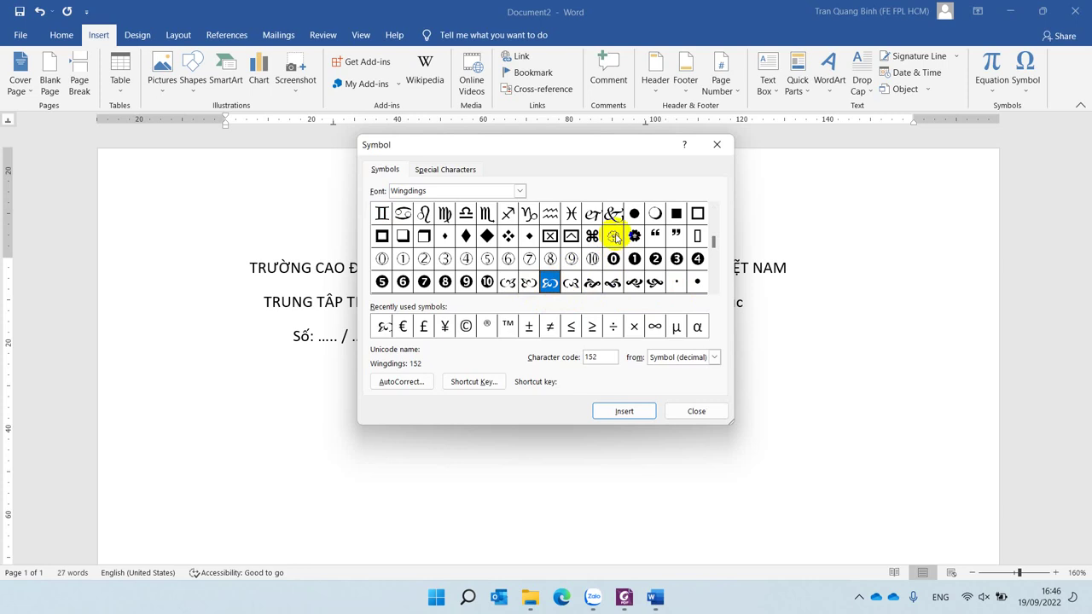
pyautogui.doubleClick(612, 236)
pyautogui.doubleClick(571, 282)
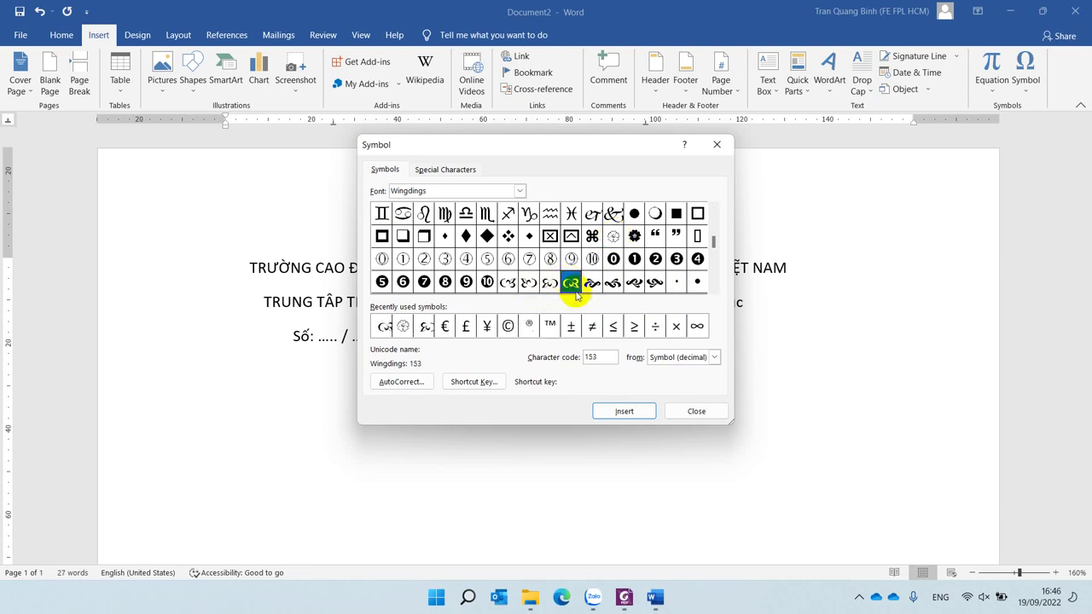
pyautogui.click(696, 411)
# - Frame the ornaments with '---' on both sides, then move to a new line below
pyautogui.click(623, 336)
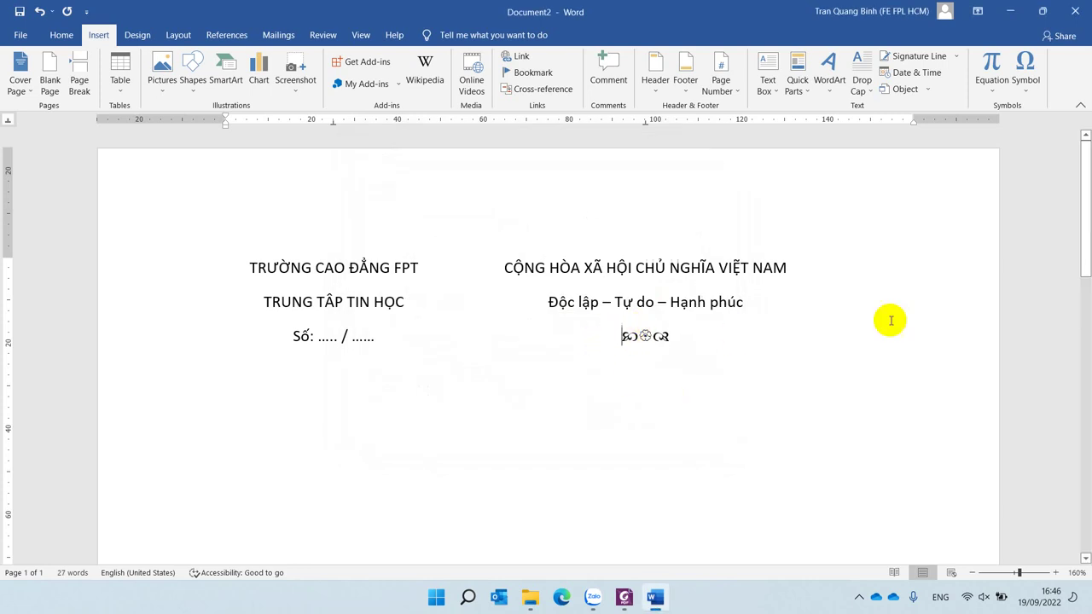
pyautogui.write('---')
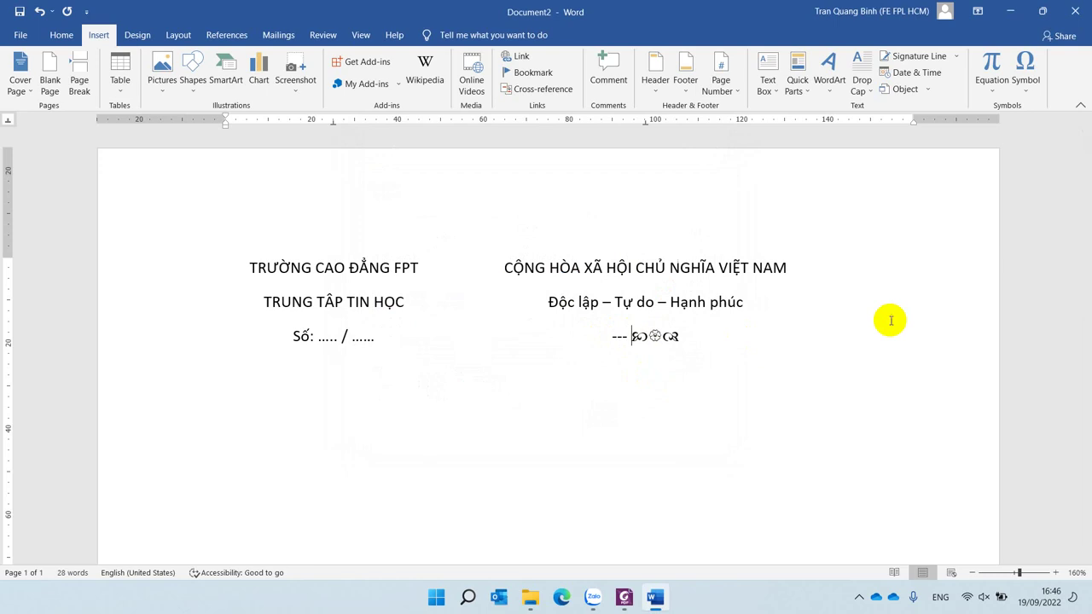
pyautogui.press('End')
pyautogui.write('---')
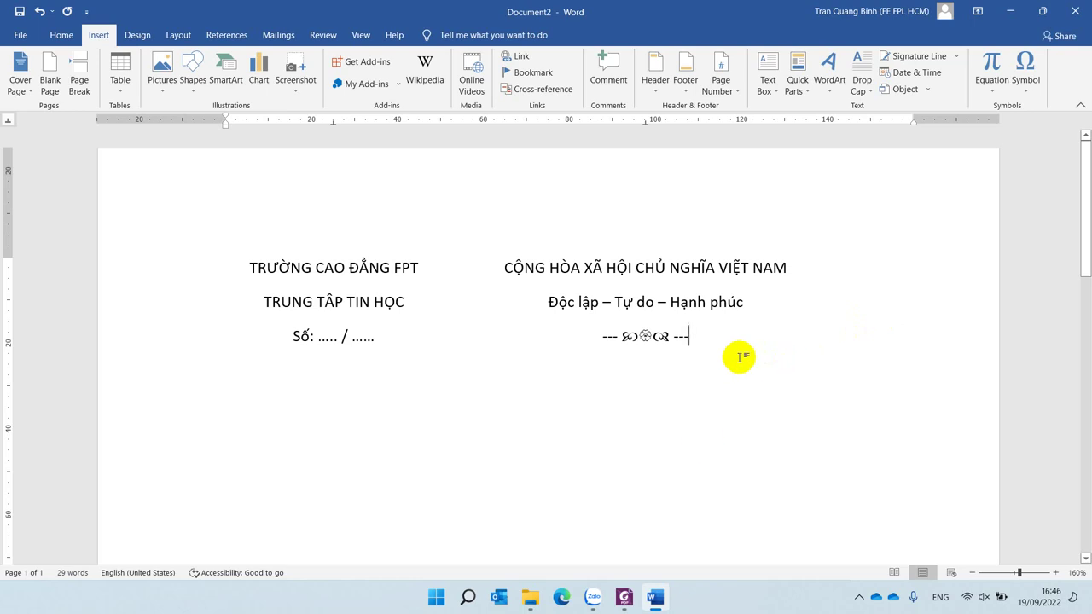
pyautogui.press('Down')
# - Type the centred title PHIẾU BÁO DỰ THI on a new line
pyautogui.press('Return')
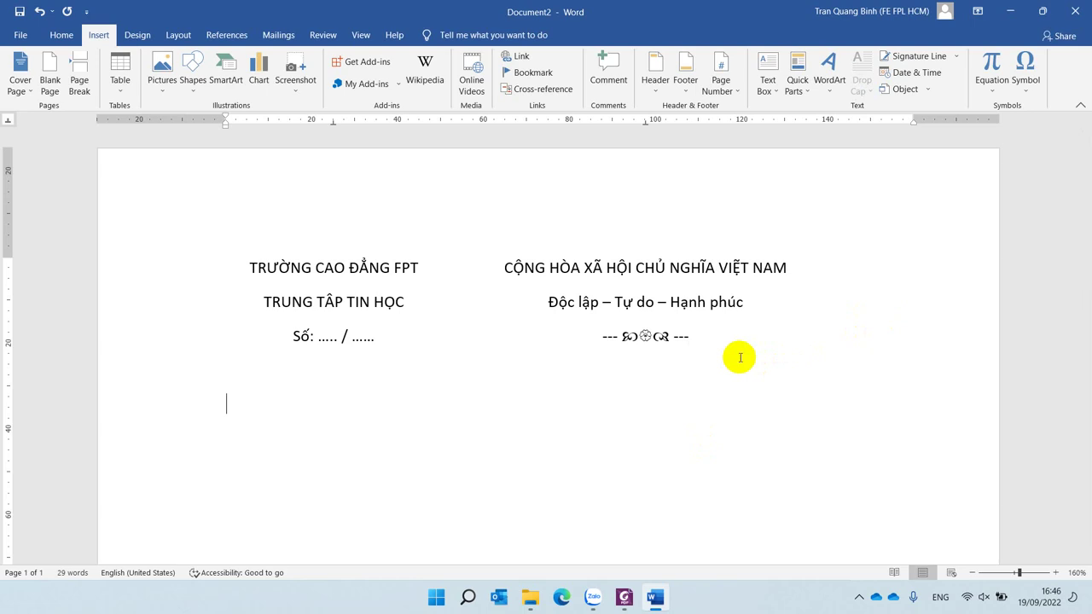
pyautogui.hotkey('alt', 'Tab')
pyautogui.hotkey('alt', 'Tab')
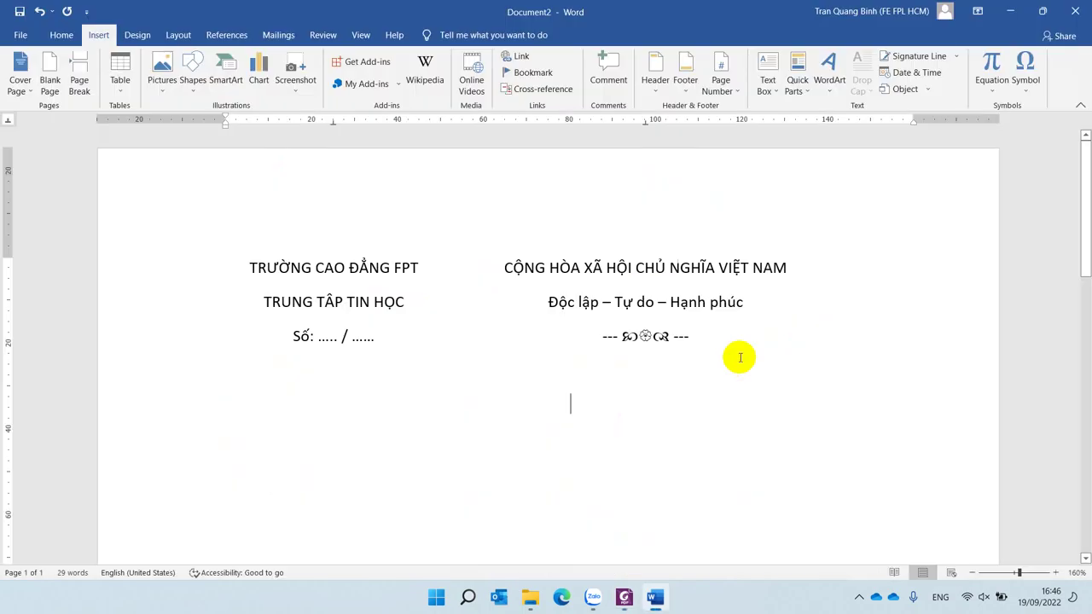
pyautogui.write('P')
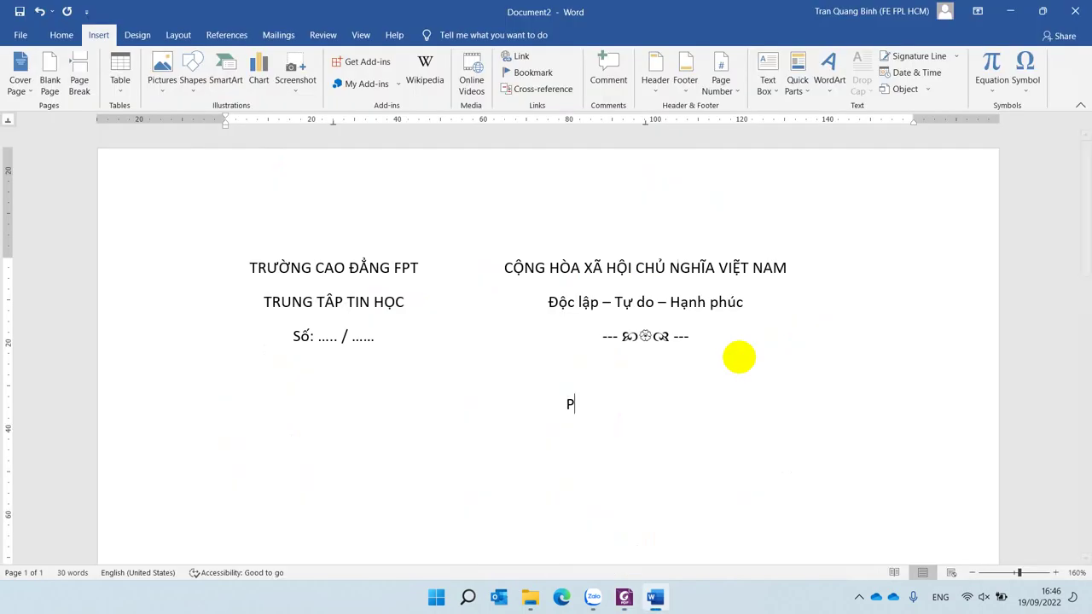
pyautogui.write('HIẾU ')
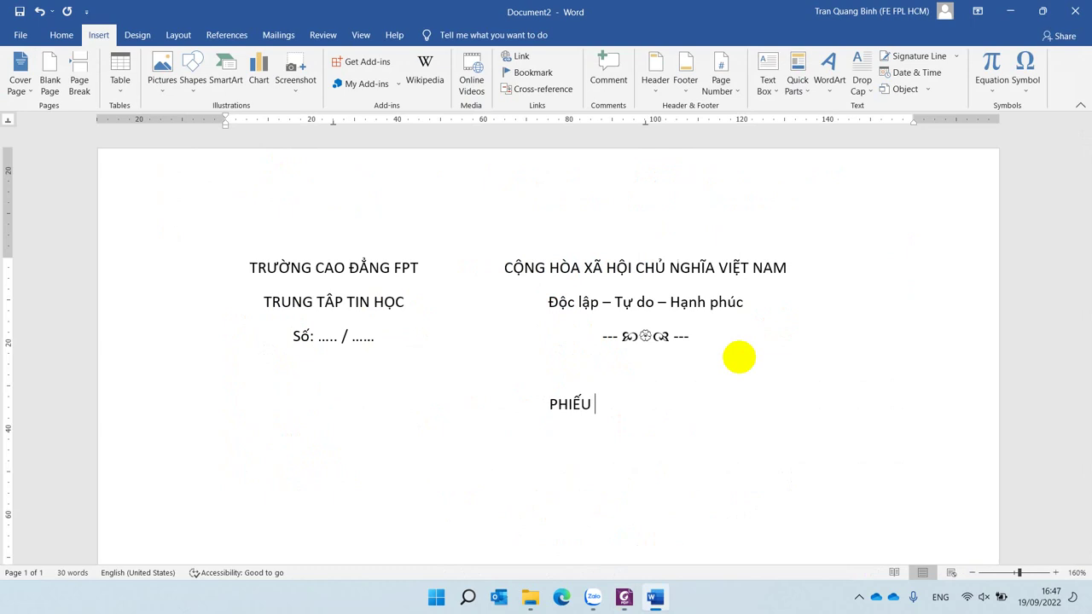
pyautogui.write('BÁO DỰ')
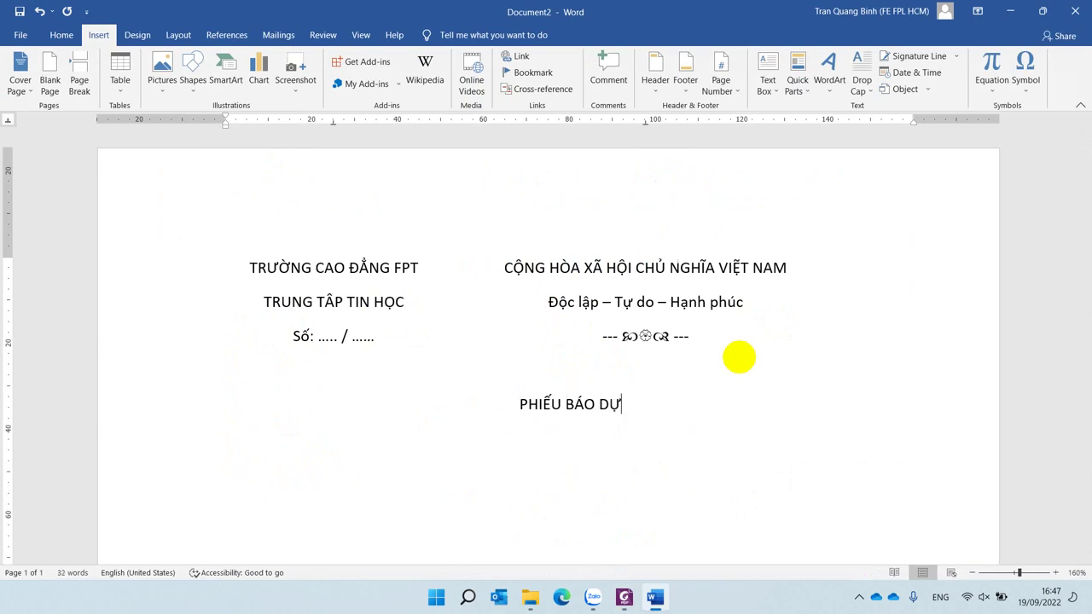
pyautogui.write(' THI')
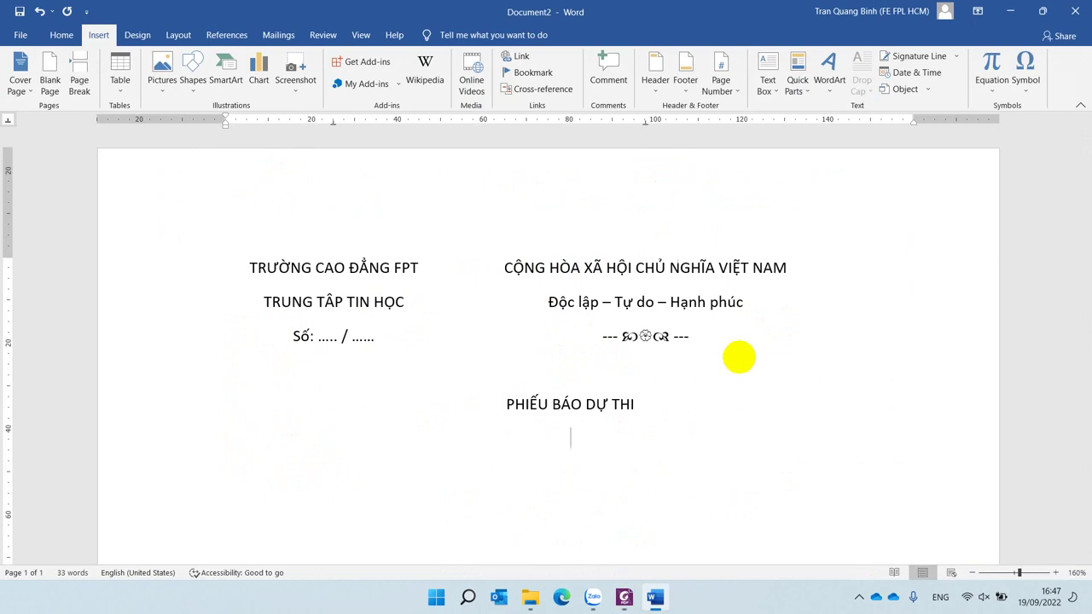
# - Add another red pencil mark above Phái on the PDF form
pyautogui.hotkey('alt', 'Tab')
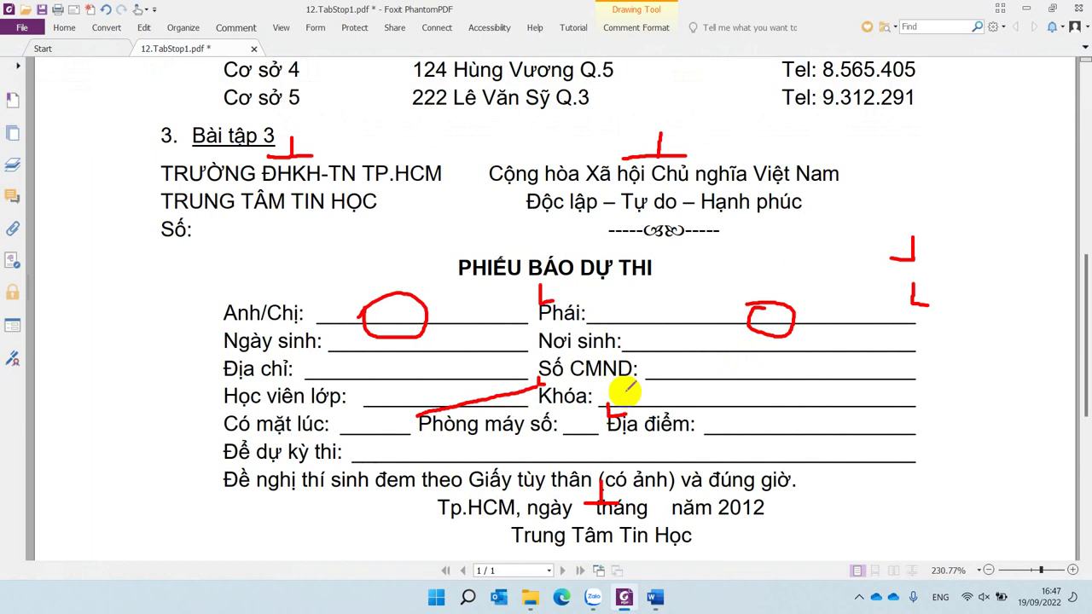
pyautogui.moveTo(541, 289); pyautogui.dragTo(553, 302)
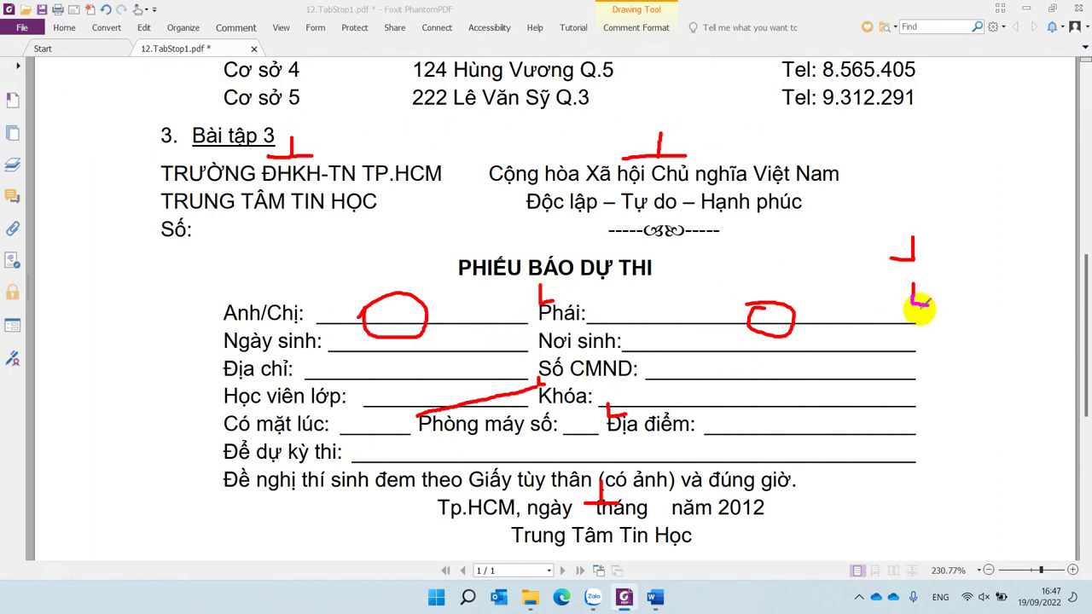
pyautogui.hotkey('alt', 'Tab')
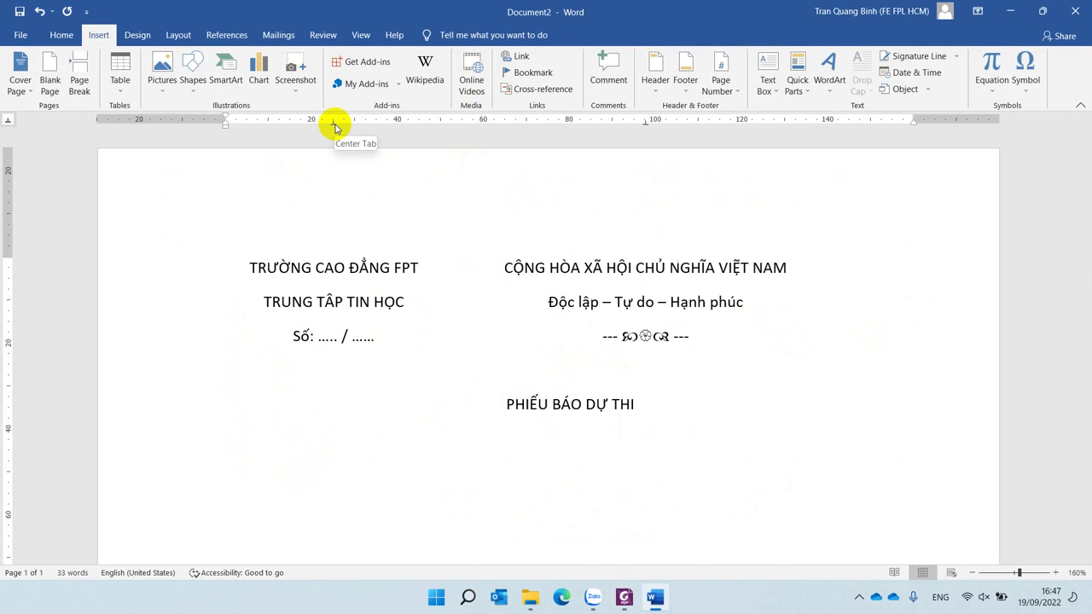
pyautogui.click(333, 125)
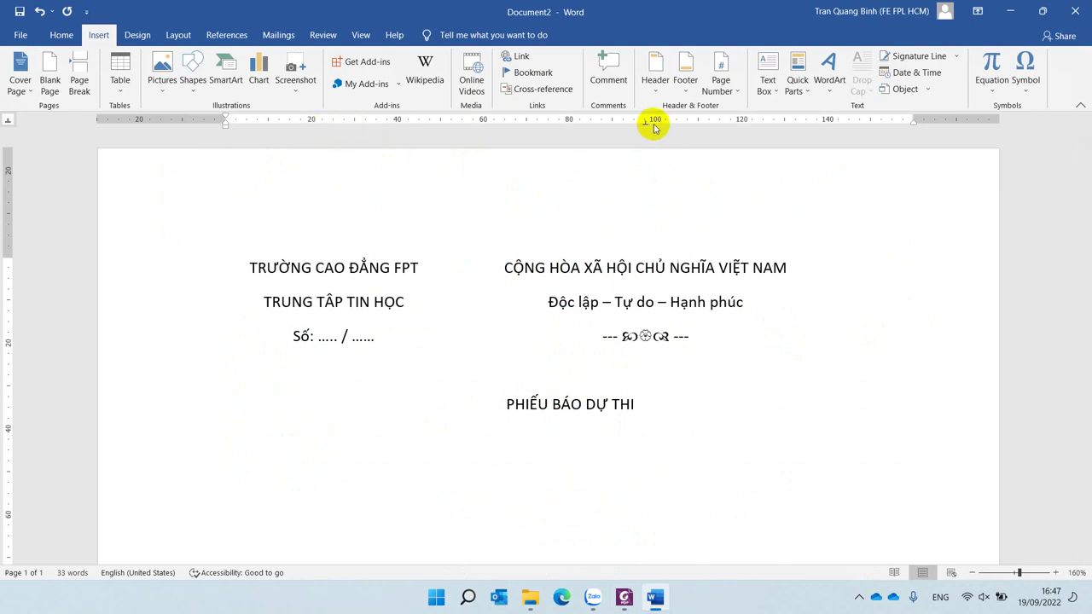
pyautogui.hotkey('ctrl', 's')
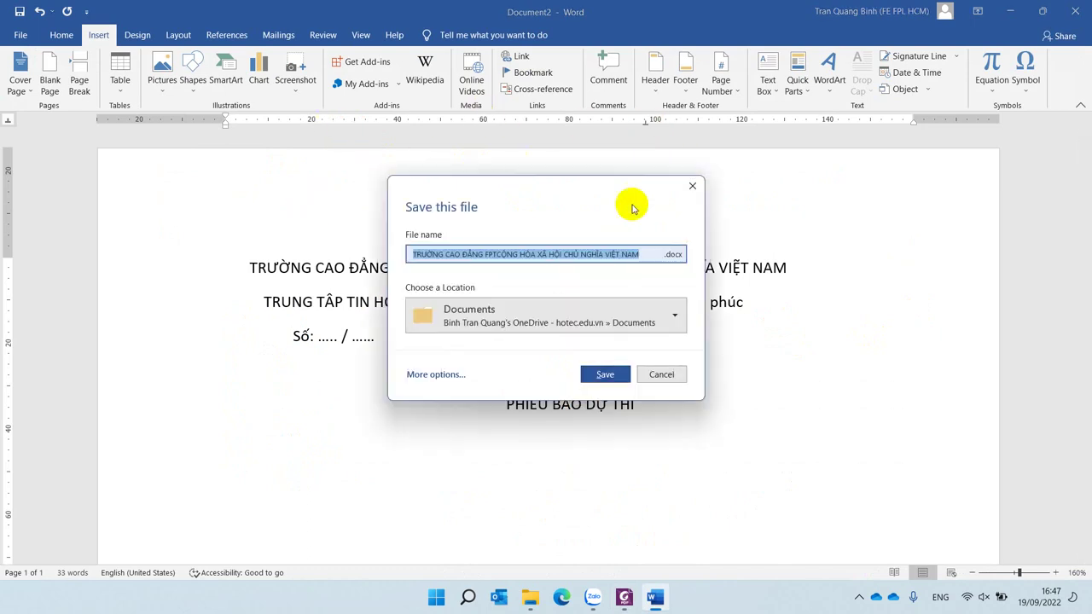
pyautogui.press('Escape')
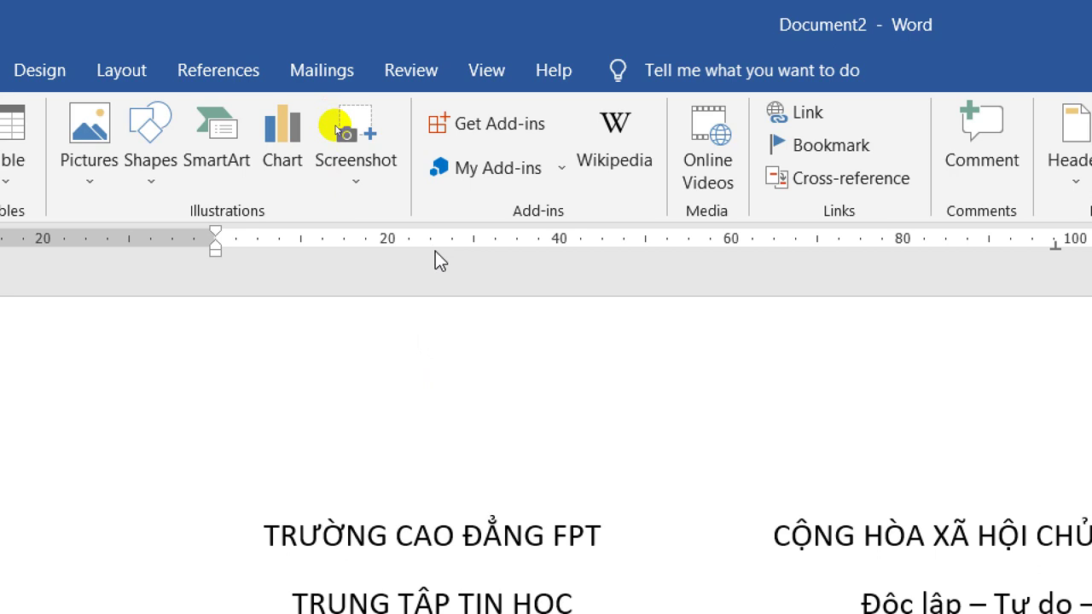
pyautogui.scroll(-3, 566, 526)
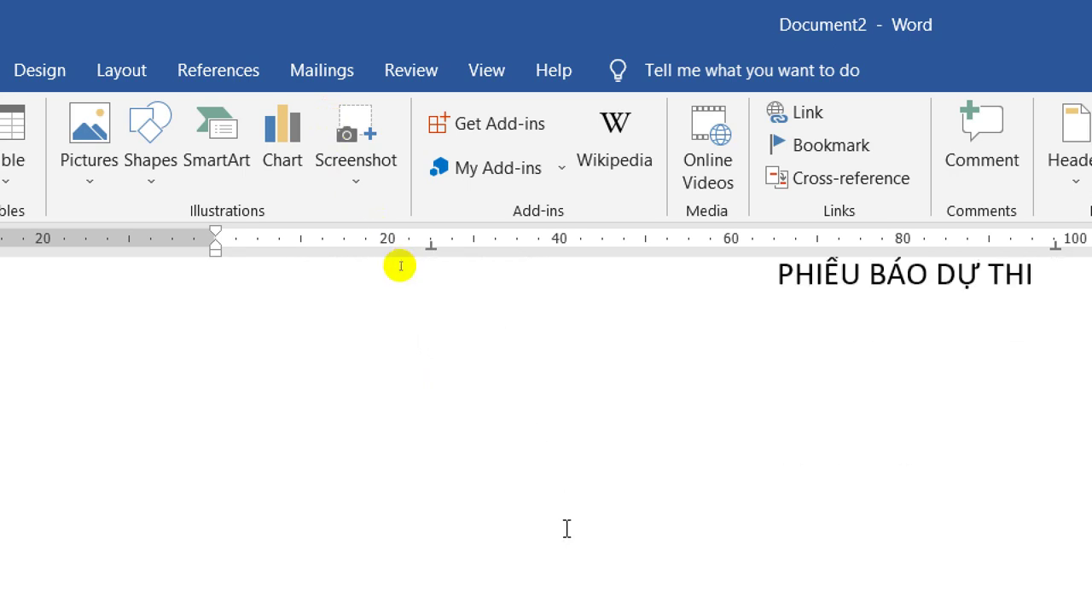
pyautogui.scroll(2, 588, 446)
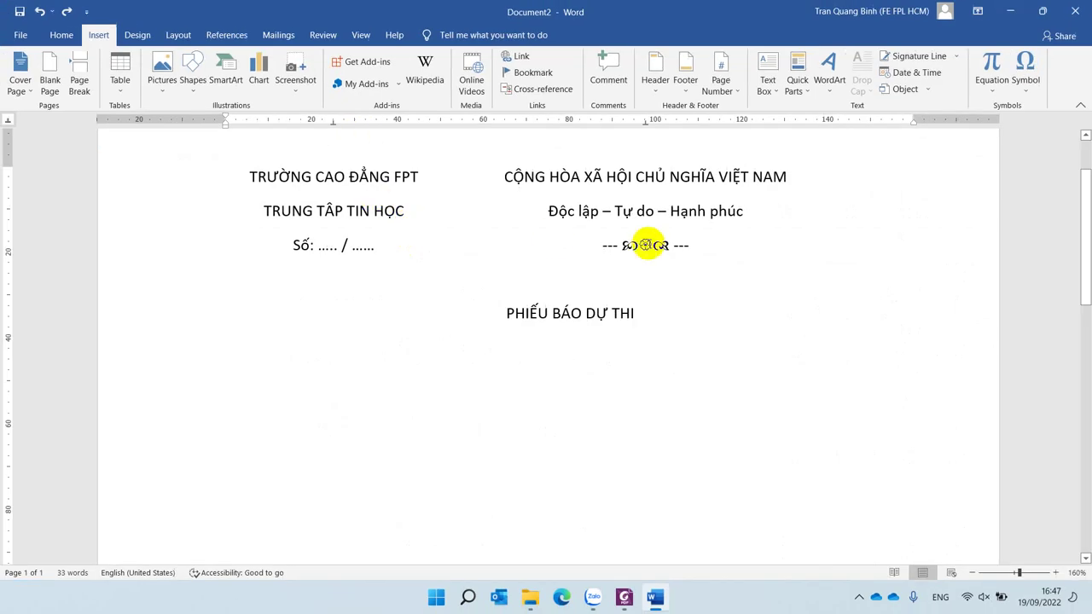
# - Select the three header lines and shift both centre tab stops slightly right
pyautogui.click(691, 246)
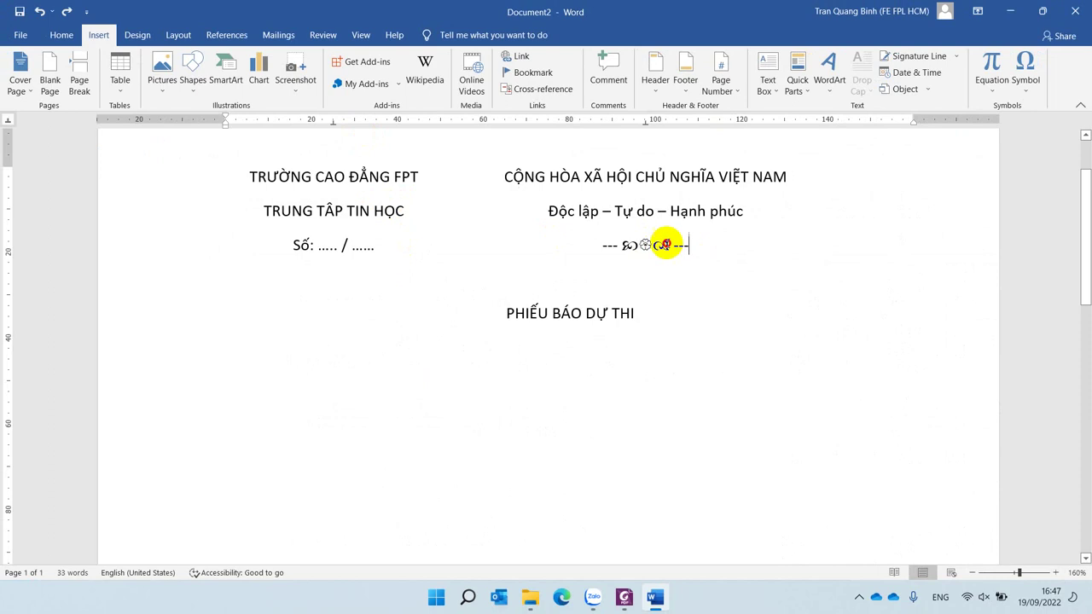
pyautogui.moveTo(666, 246); pyautogui.dragTo(418, 179)
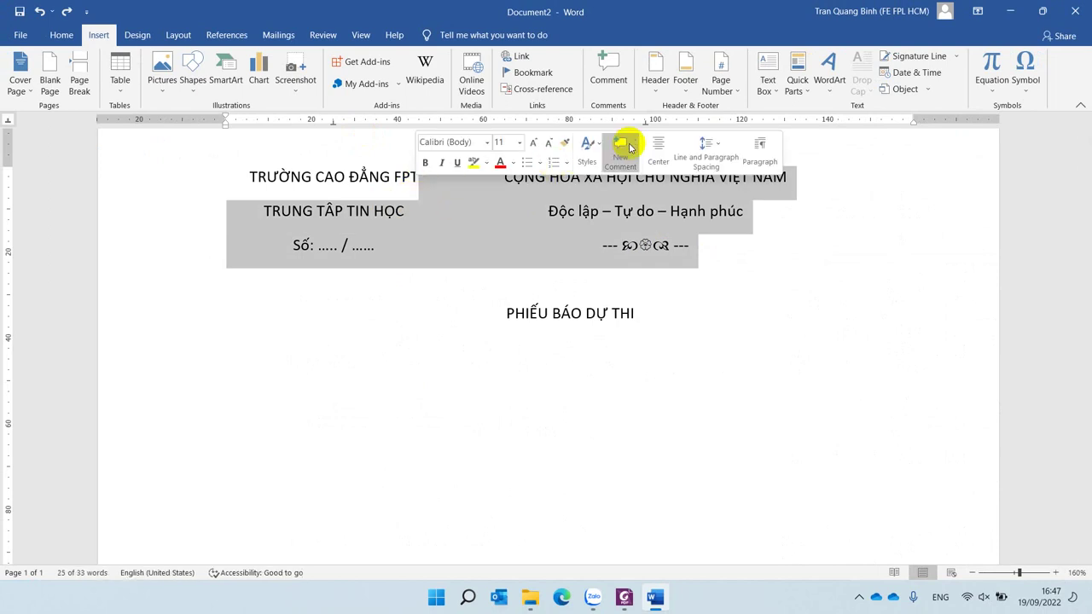
pyautogui.click(650, 124)
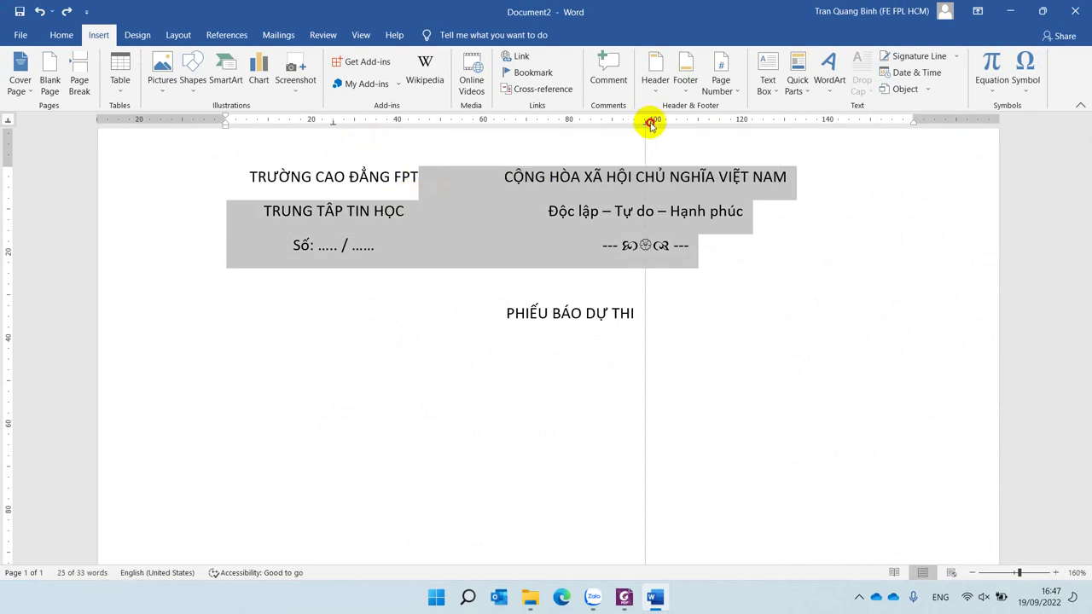
pyautogui.moveTo(651, 124); pyautogui.dragTo(680, 124)
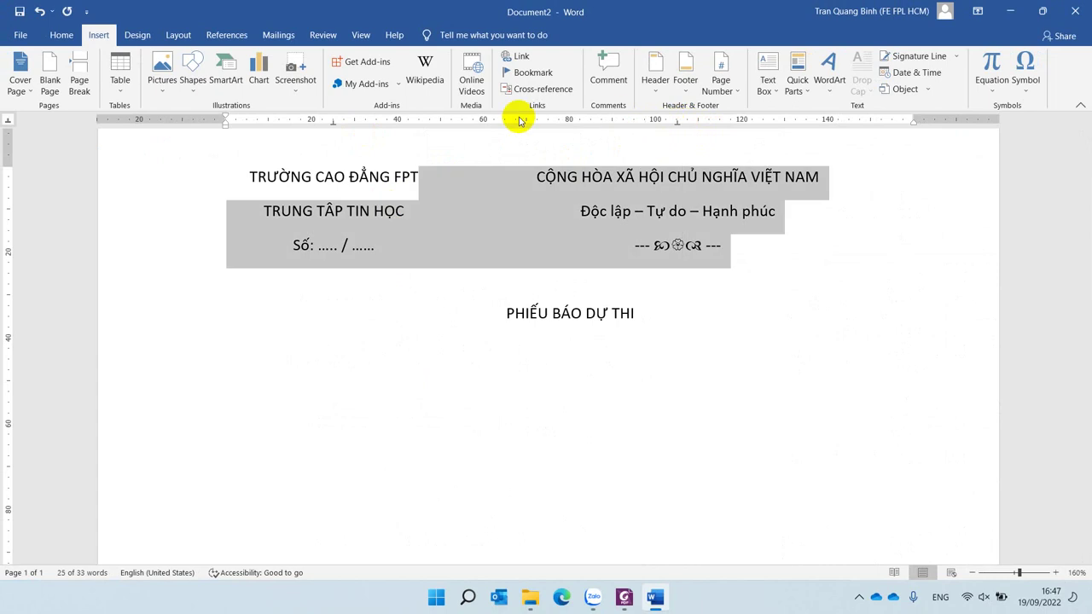
pyautogui.moveTo(333, 122); pyautogui.dragTo(358, 128)
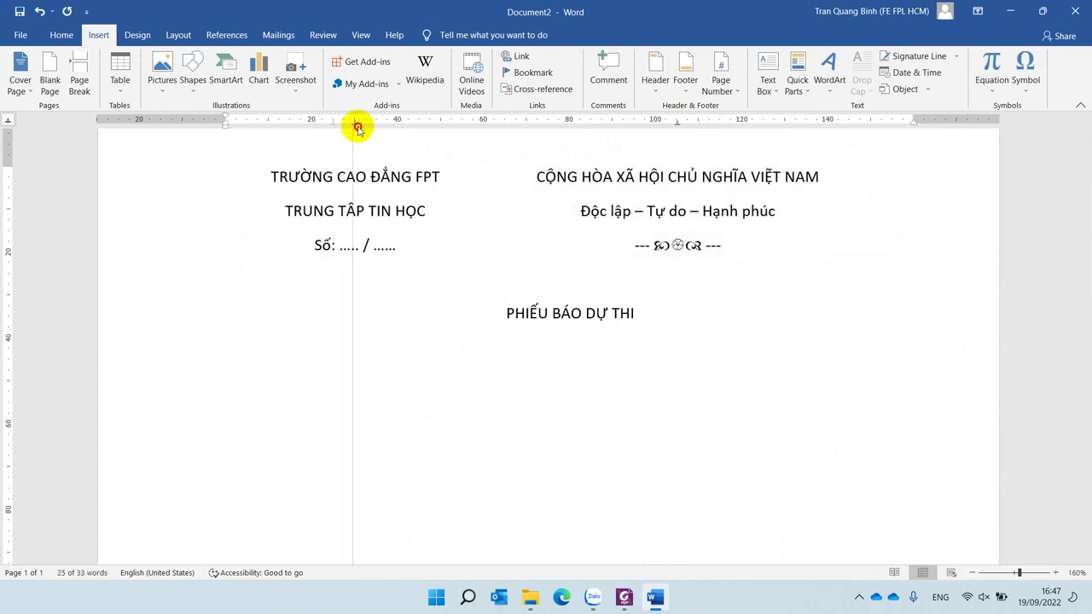
# - On the empty line under the title, set tab stops near 30 and 100
pyautogui.click(402, 344)
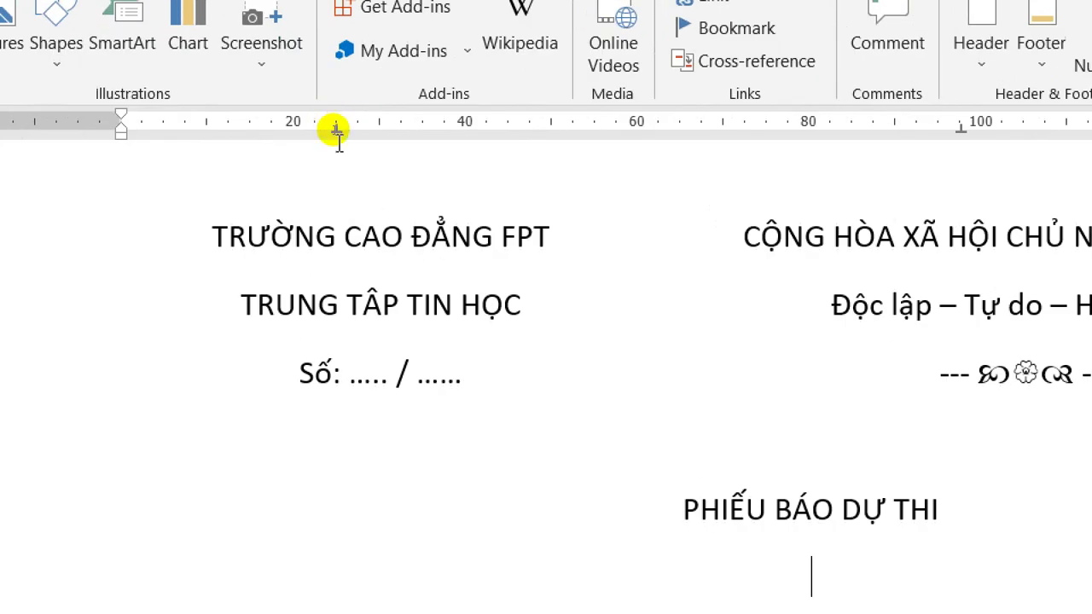
pyautogui.click(335, 128)
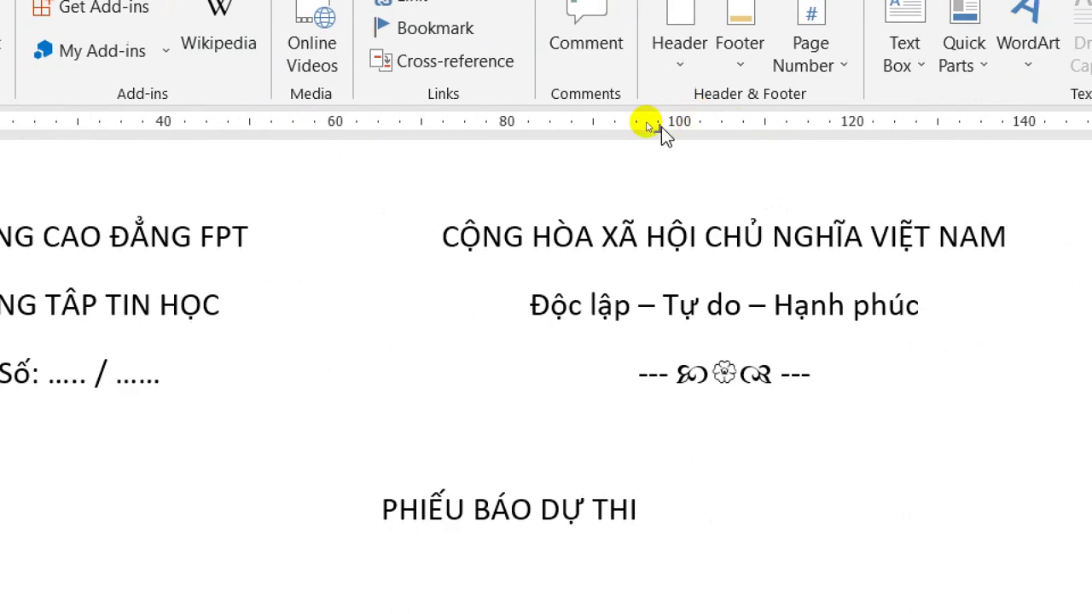
pyautogui.click(660, 130)
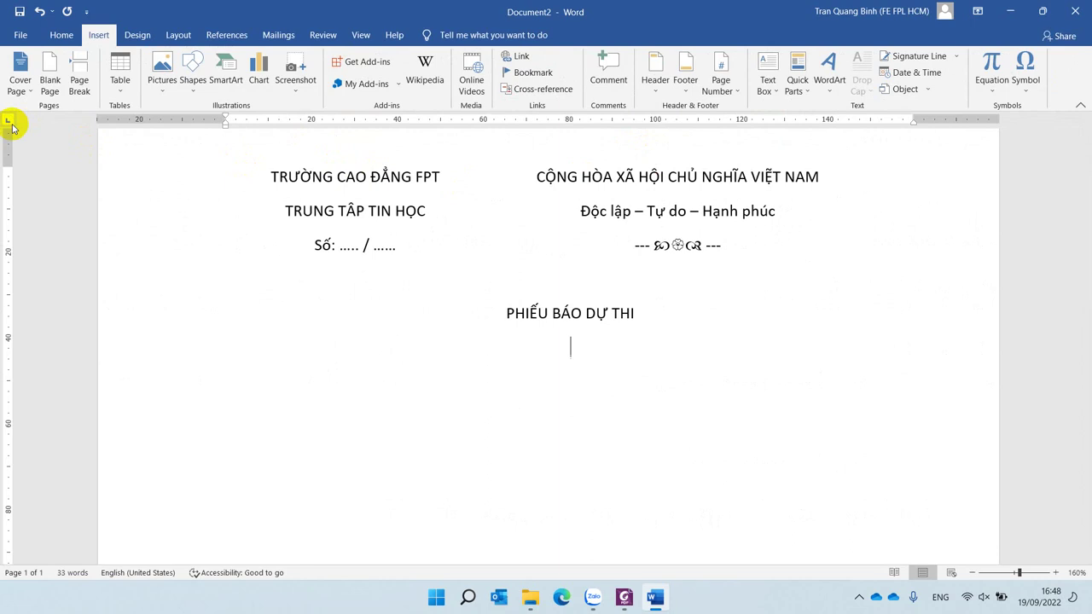
# - Add left tab stops near mid-line and near the right end of the form line
pyautogui.hotkey('alt', 'Tab')
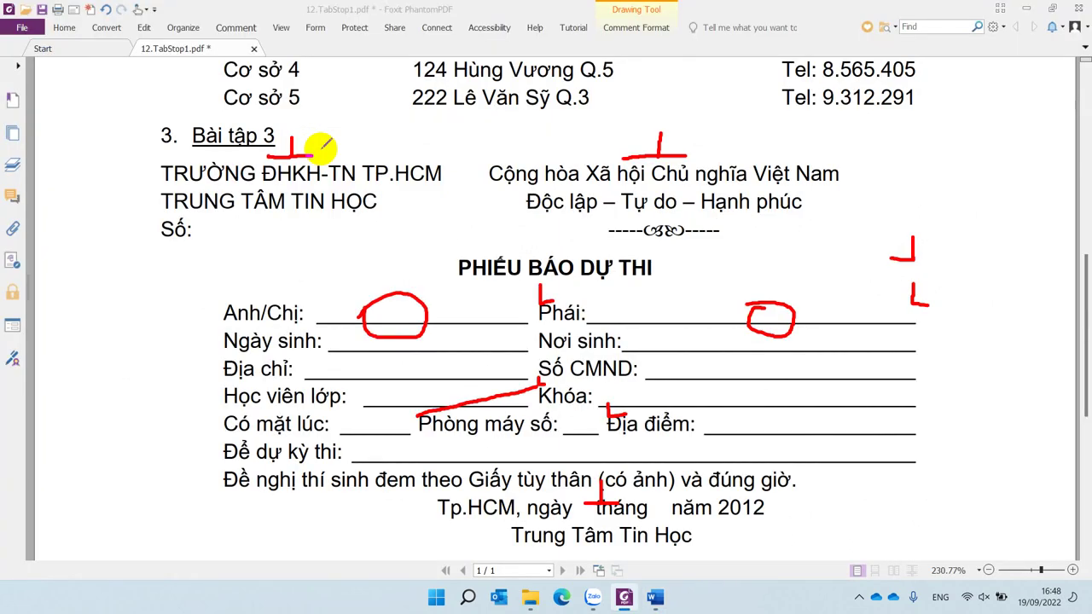
pyautogui.hotkey('alt', 'Tab')
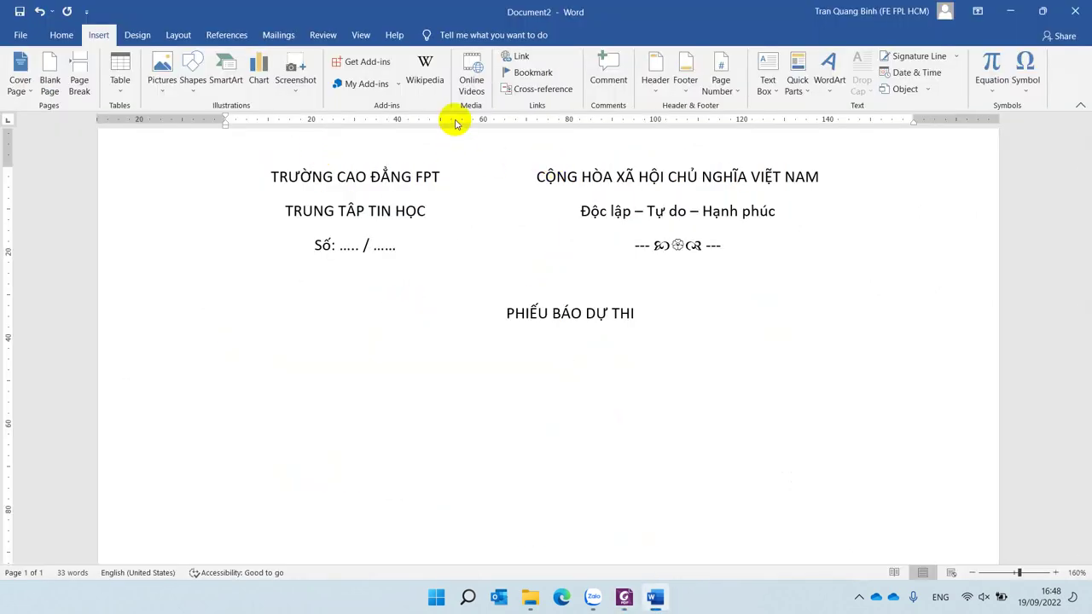
pyautogui.click(452, 120)
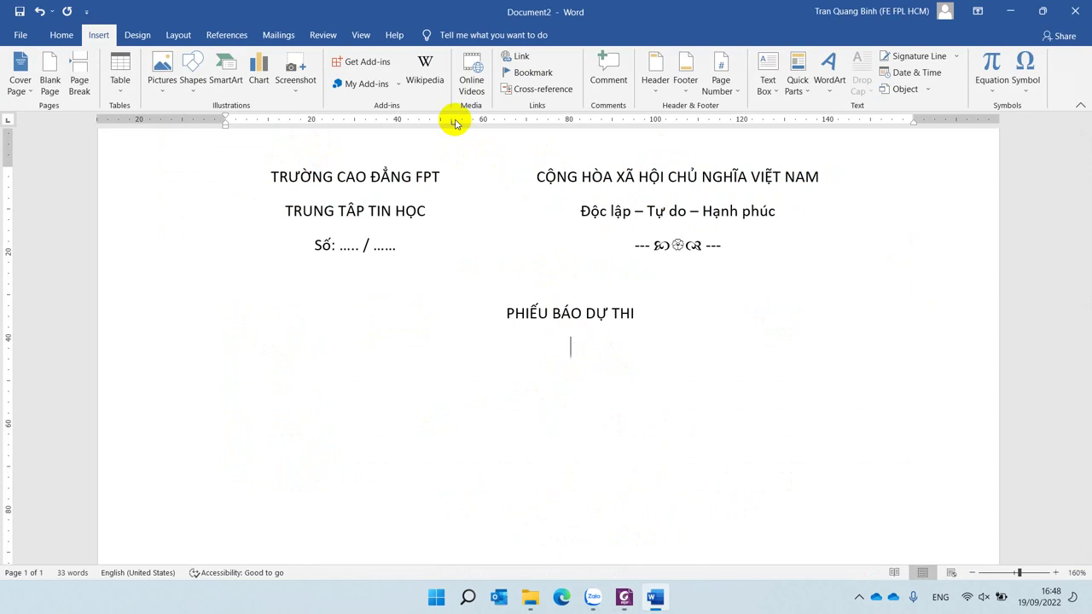
pyautogui.click(888, 121)
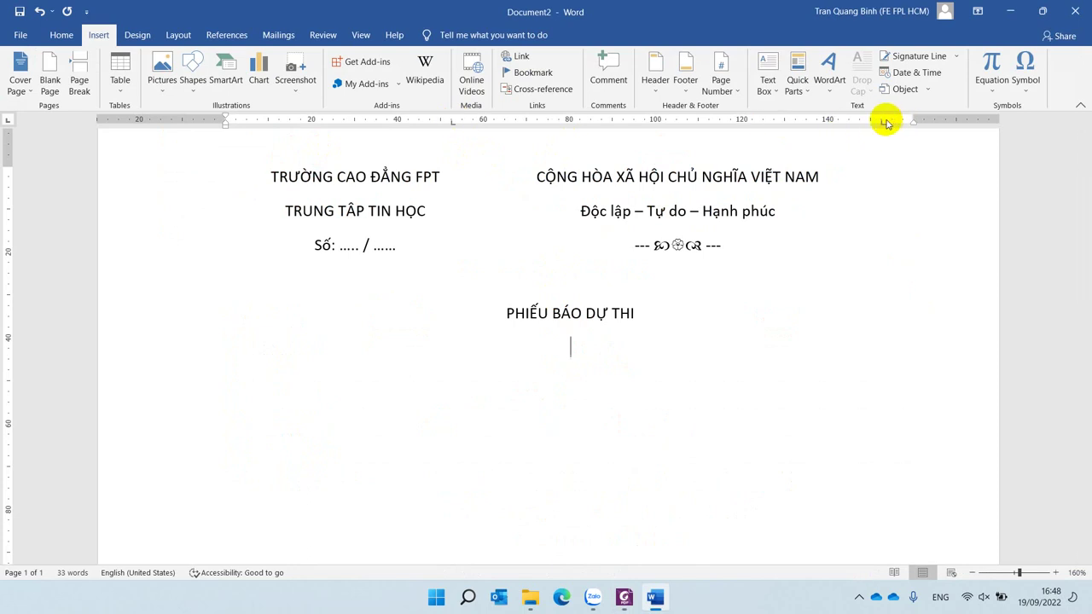
pyautogui.moveTo(888, 121); pyautogui.dragTo(904, 121)
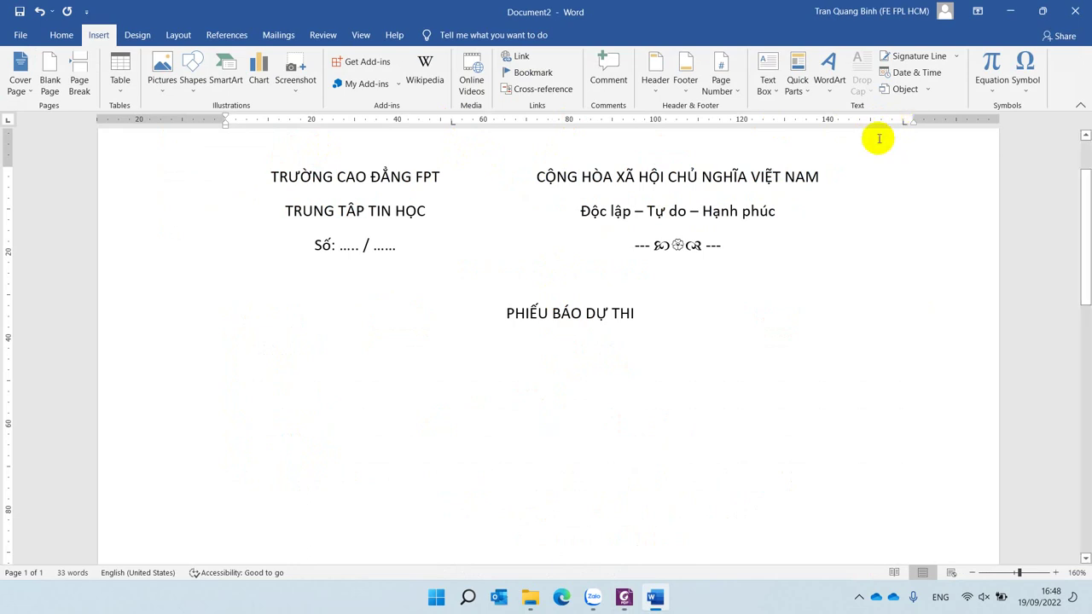
# - Left-align the line under the title from the Home tab, checking the PDF
pyautogui.click(62, 35)
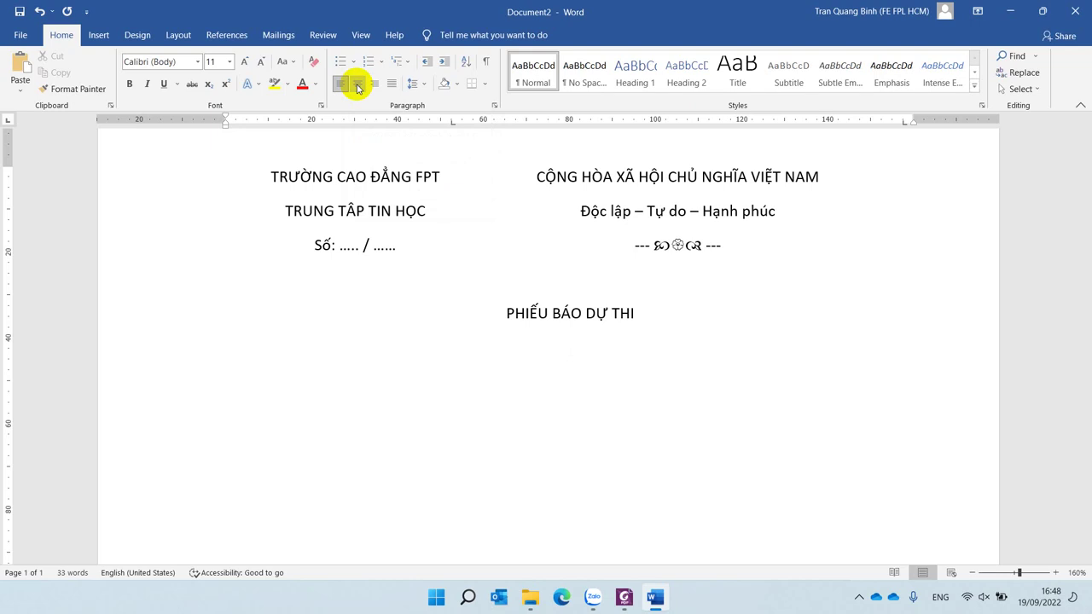
pyautogui.hotkey('alt', 'Tab')
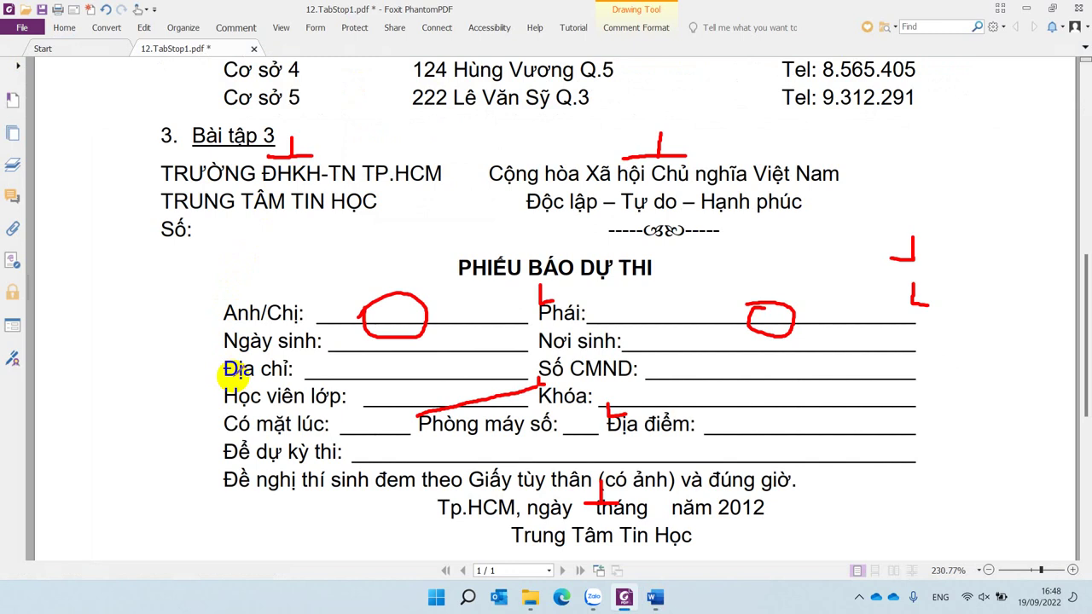
pyautogui.hotkey('alt', 'Tab')
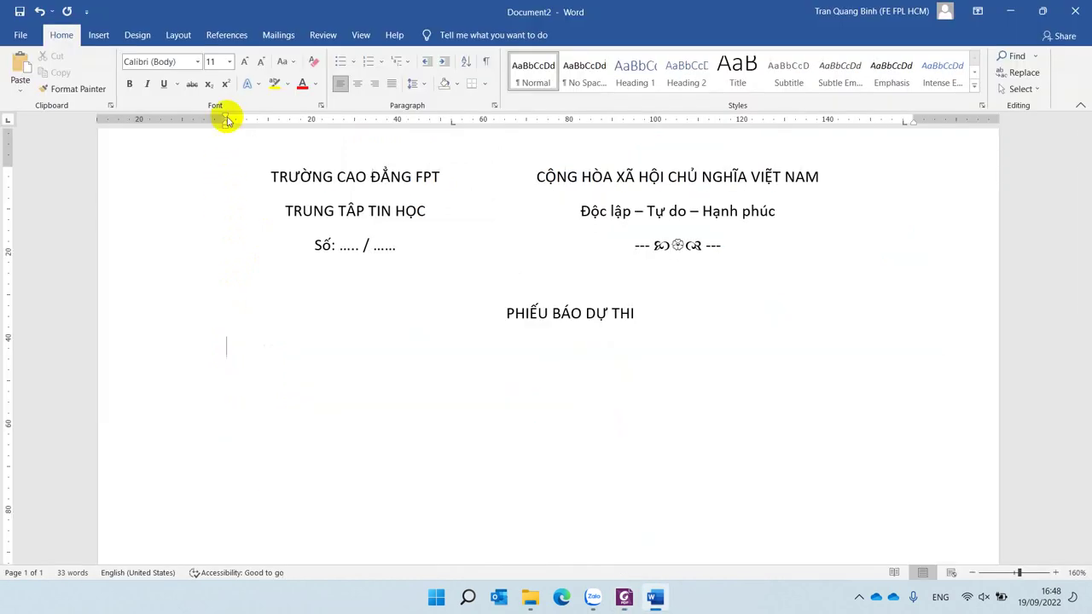
# - Indent the first line of the form paragraph using the ruler's first-line marker
pyautogui.moveTo(227, 119)
pyautogui.mouseDown()
pyautogui.moveTo(293, 125)
pyautogui.moveTo(279, 126)
pyautogui.mouseUp()
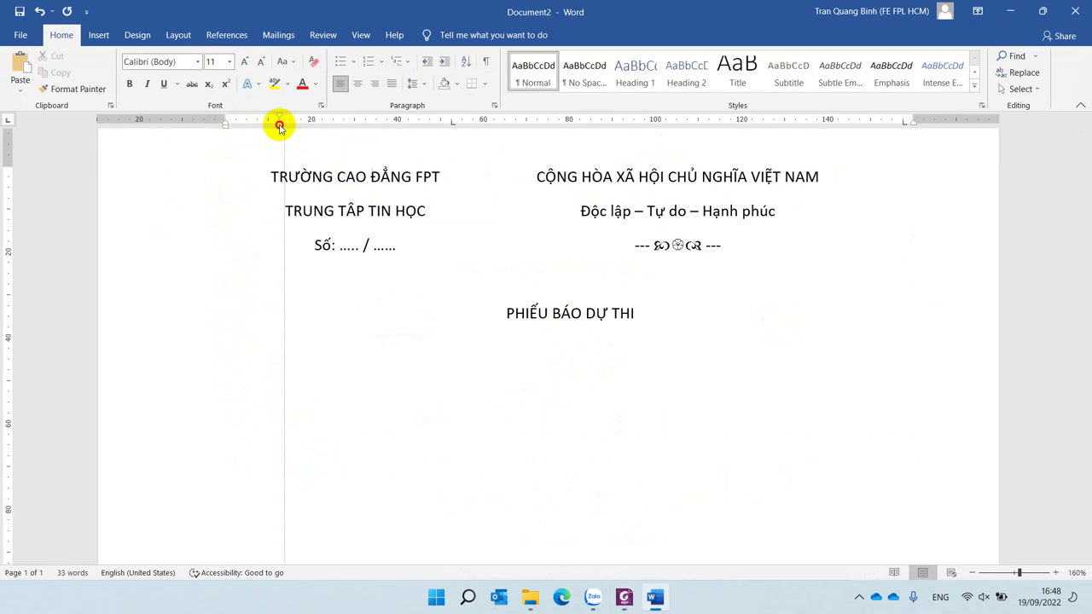
pyautogui.moveTo(279, 126); pyautogui.dragTo(273, 128)
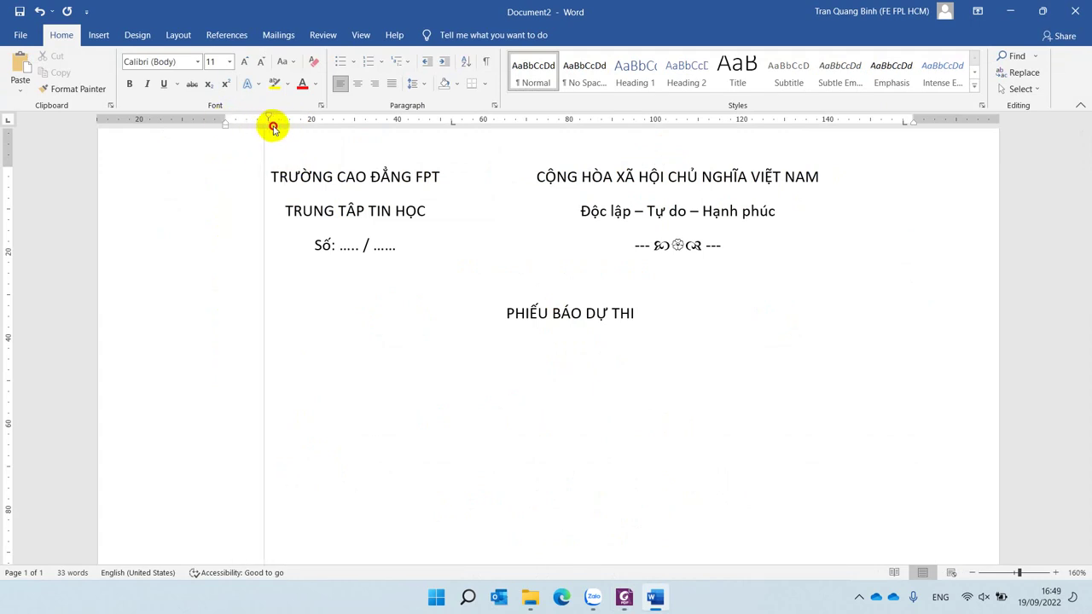
pyautogui.moveTo(273, 128); pyautogui.dragTo(271, 126)
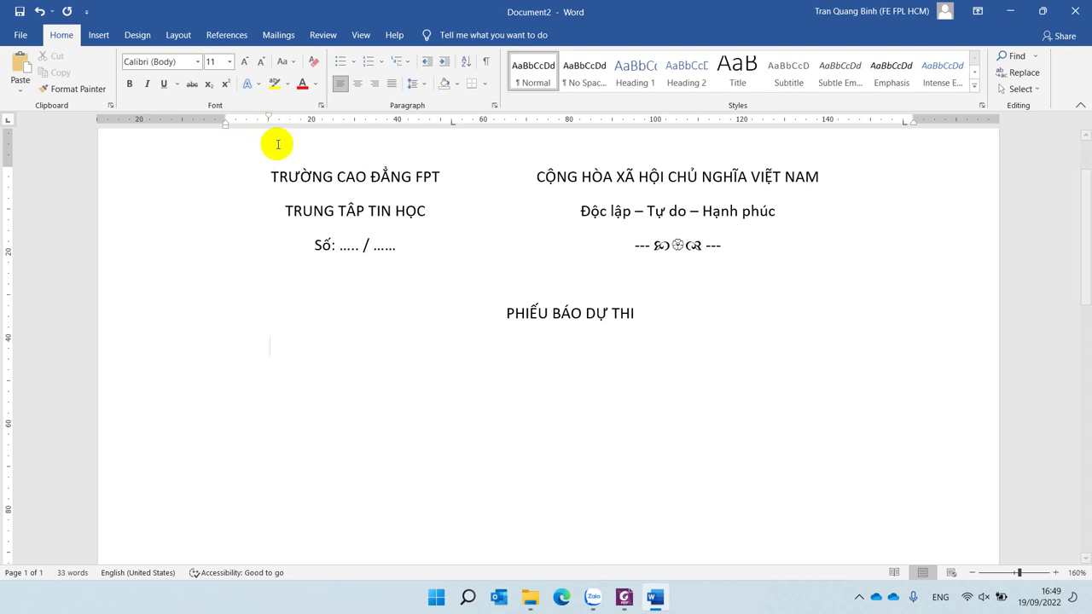
# - Type 'Anh/chị', a tab, then 'Phái' on the indented line, comparing with the PDF
pyautogui.write('Anh')
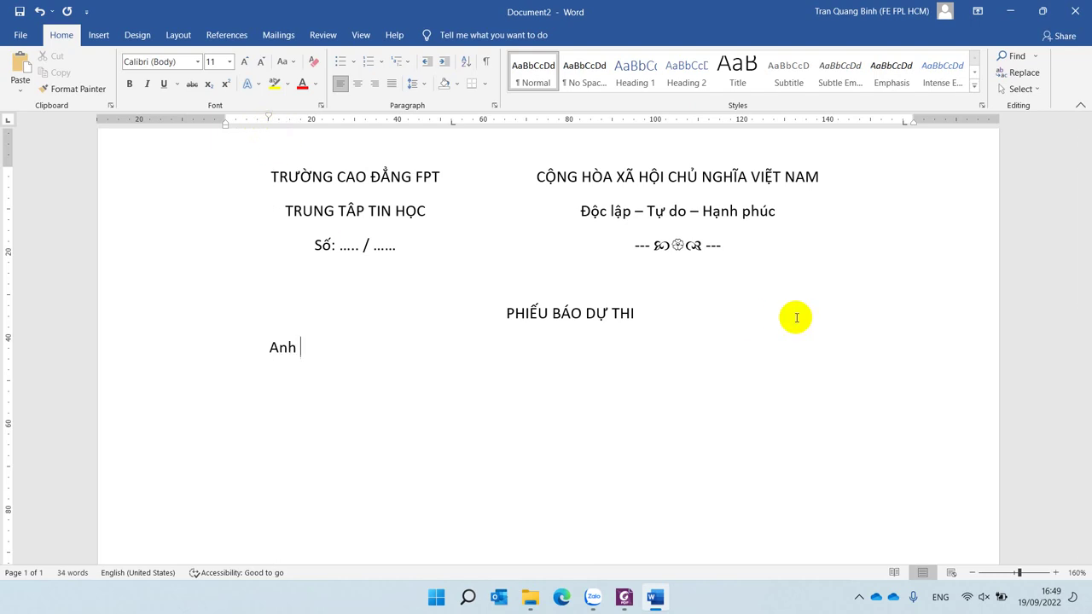
pyautogui.press('BackSpace')
pyautogui.write('/chị')
pyautogui.hotkey('alt', 'Tab')
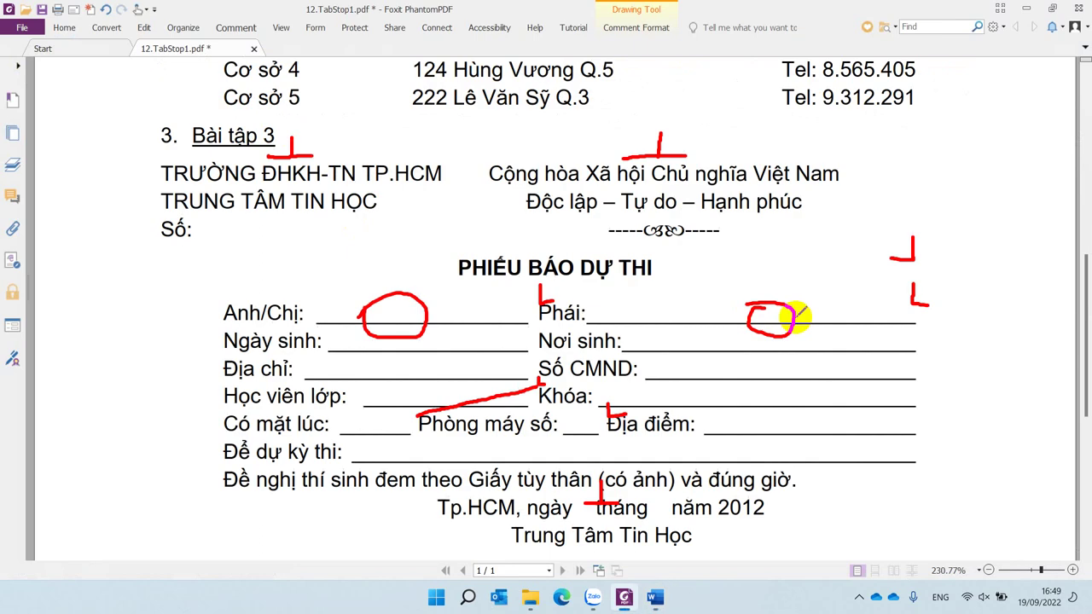
pyautogui.hotkey('alt', 'Tab')
pyautogui.press('Tab')
pyautogui.write('Ph')
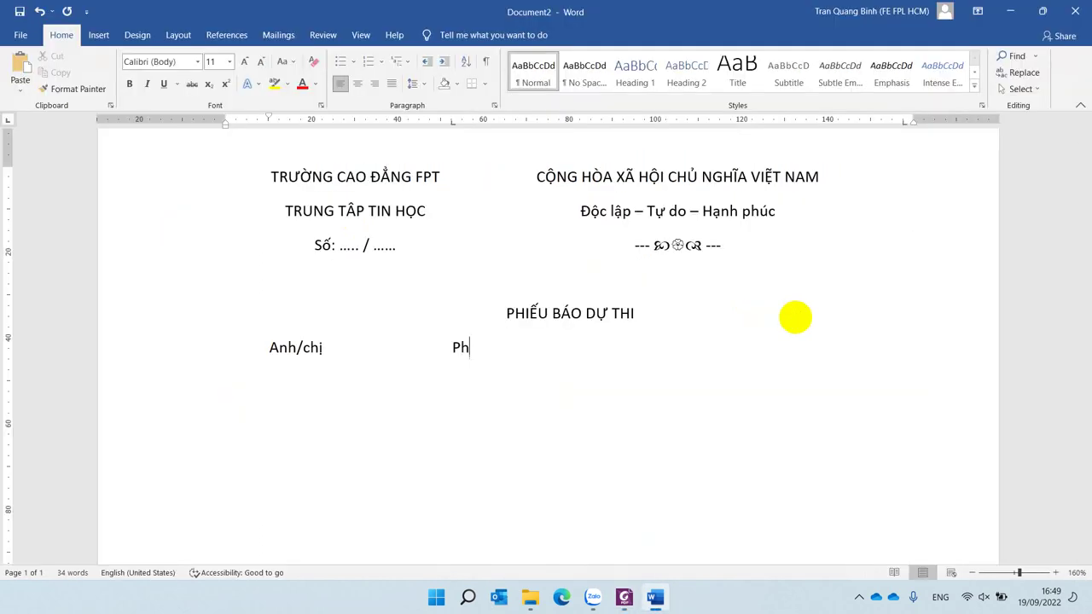
pyautogui.write('ái')
pyautogui.hotkey('alt', 'Tab')
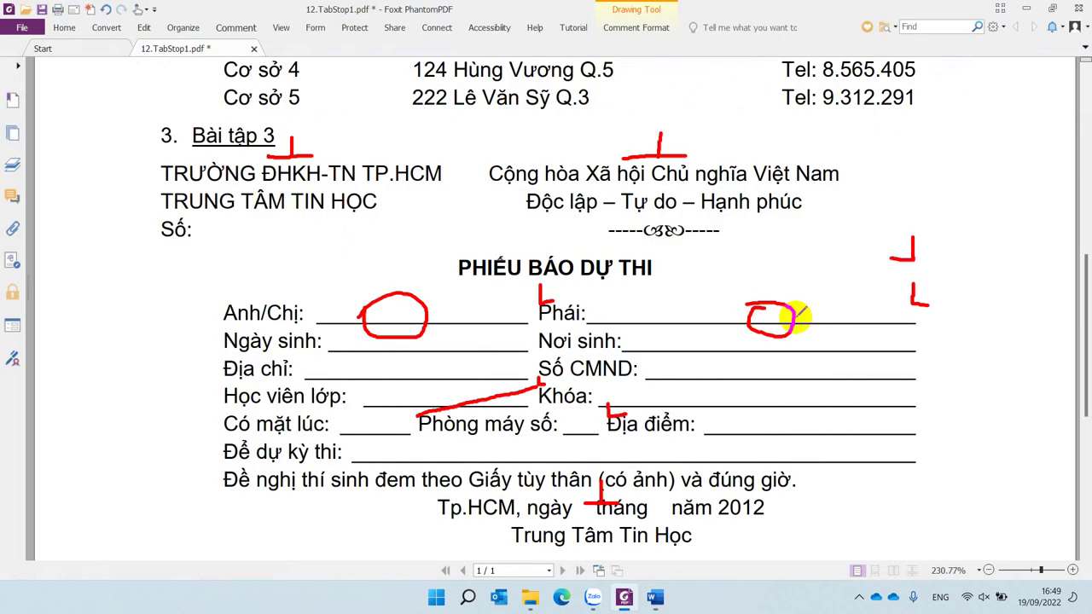
pyautogui.hotkey('alt', 'Tab')
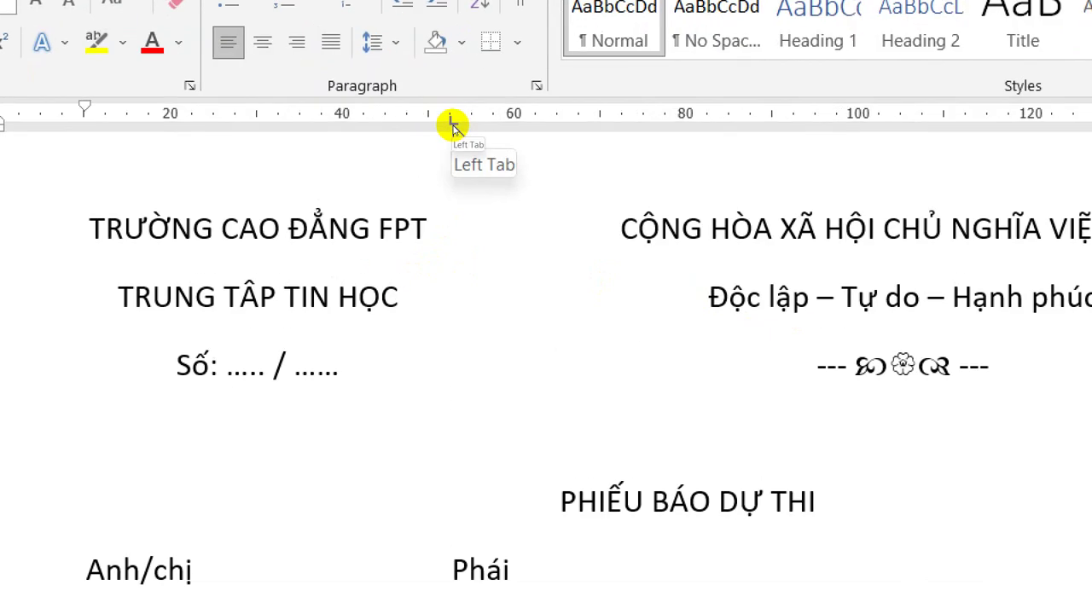
# - Give the 52.5 mm tab stop a solid underline leader in the Tabs dialog
pyautogui.doubleClick(453, 126)
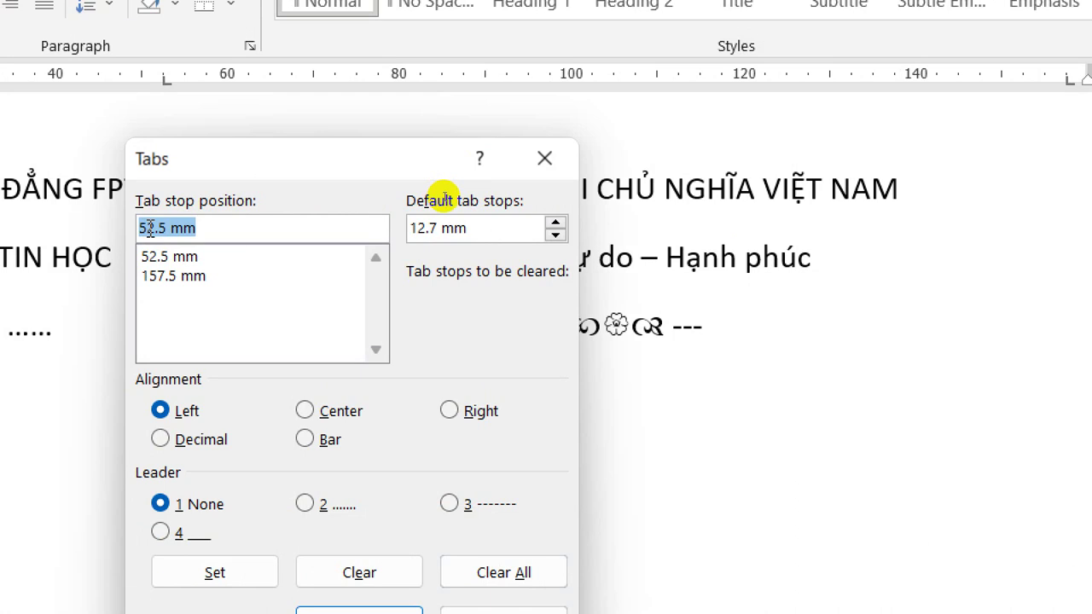
pyautogui.click(166, 278)
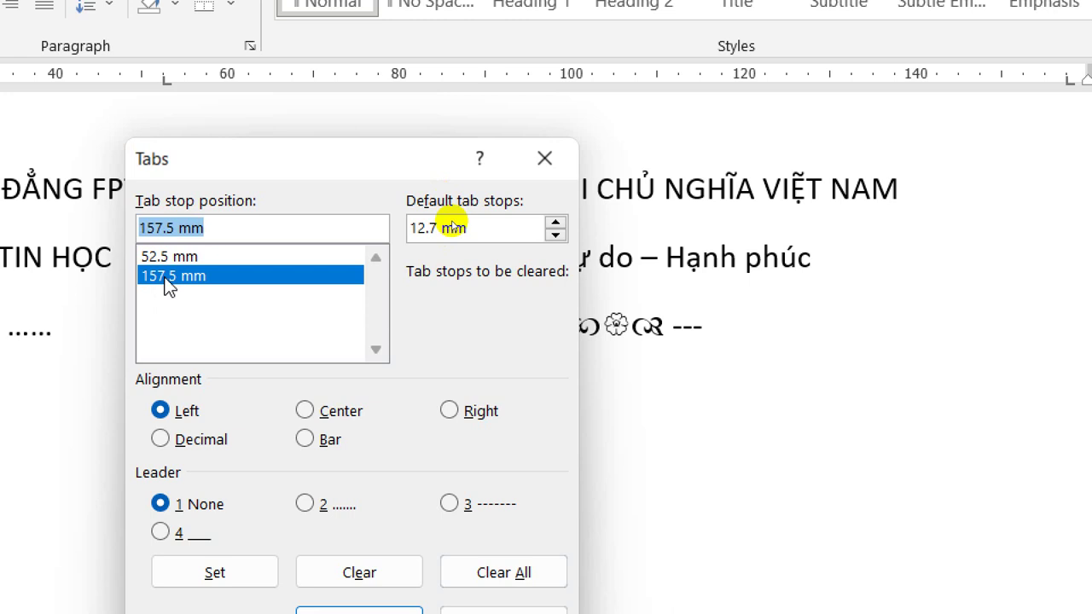
pyautogui.click(162, 257)
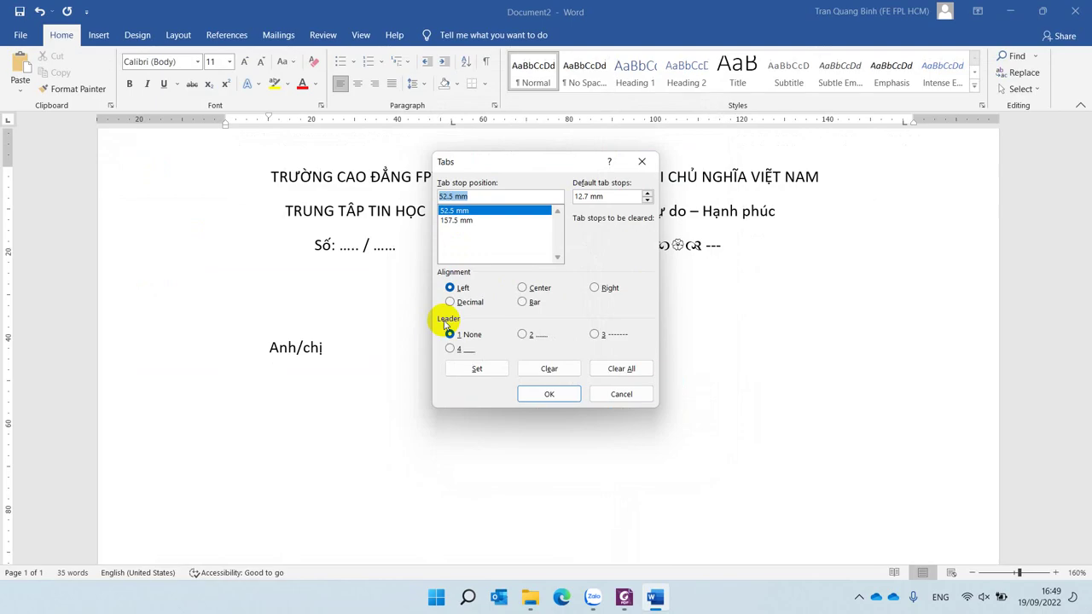
pyautogui.hotkey('alt', 'Tab')
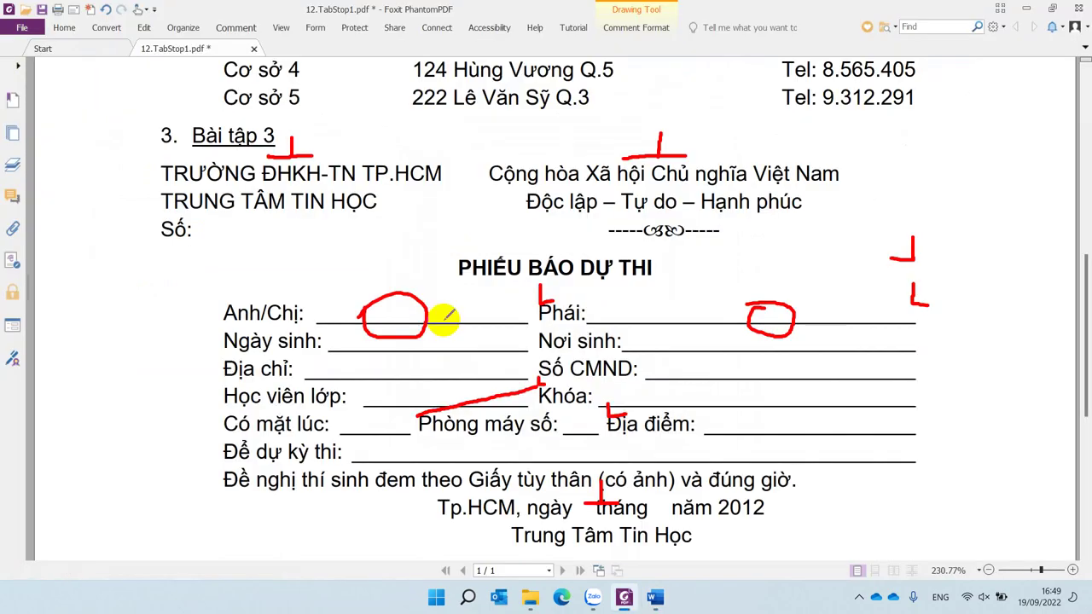
pyautogui.hotkey('alt', 'Tab')
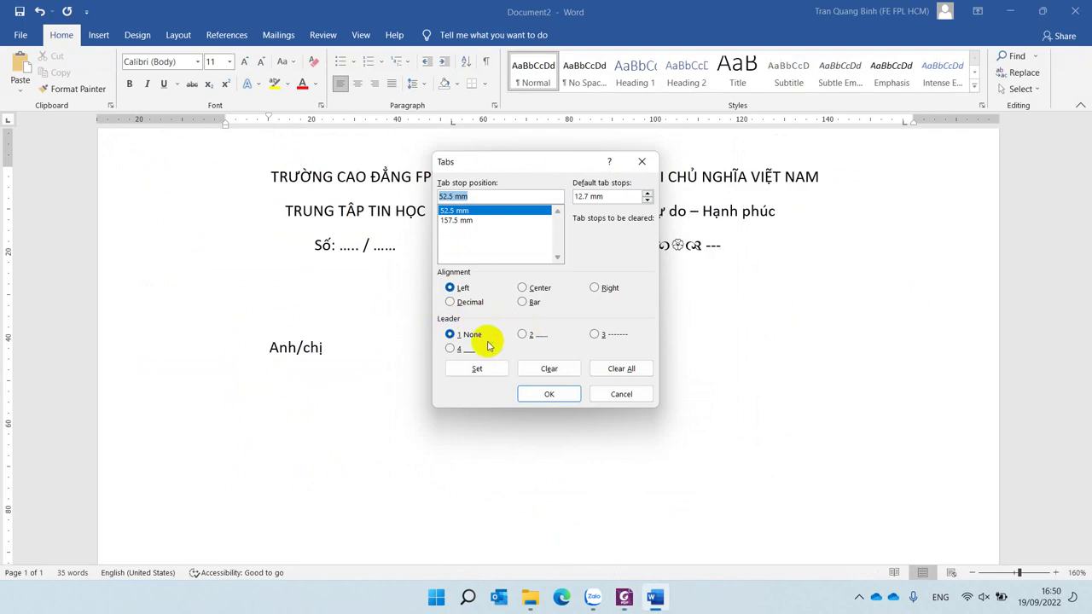
pyautogui.click(467, 348)
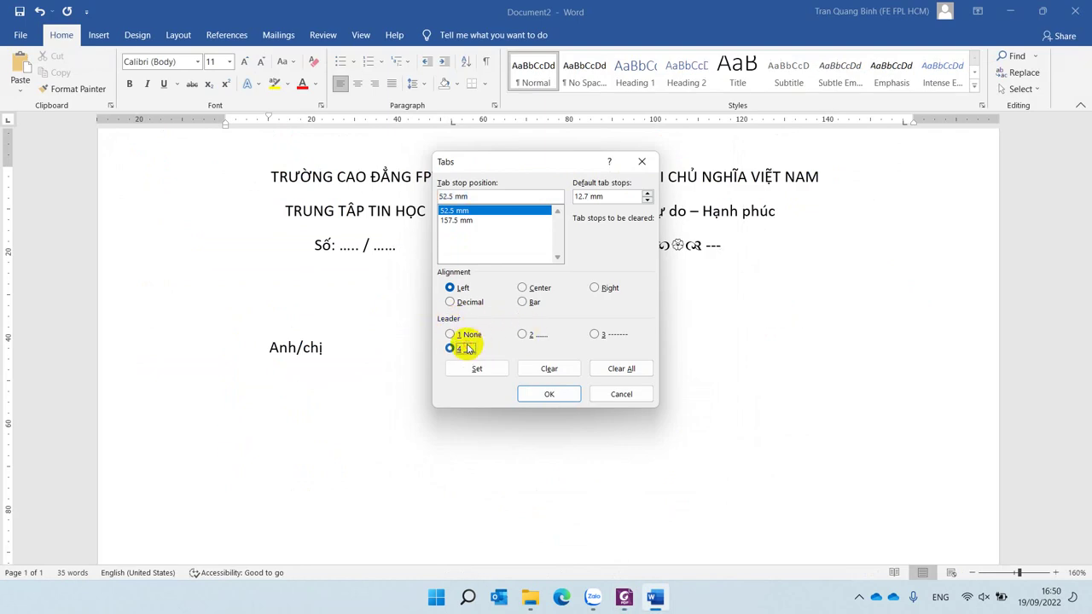
pyautogui.click(461, 210)
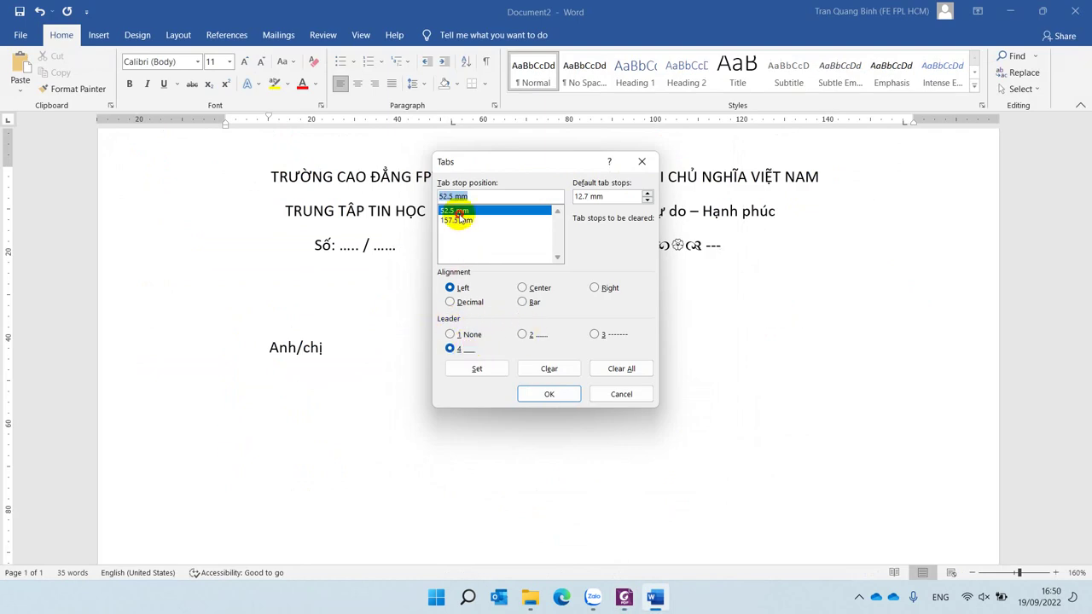
pyautogui.click(450, 348)
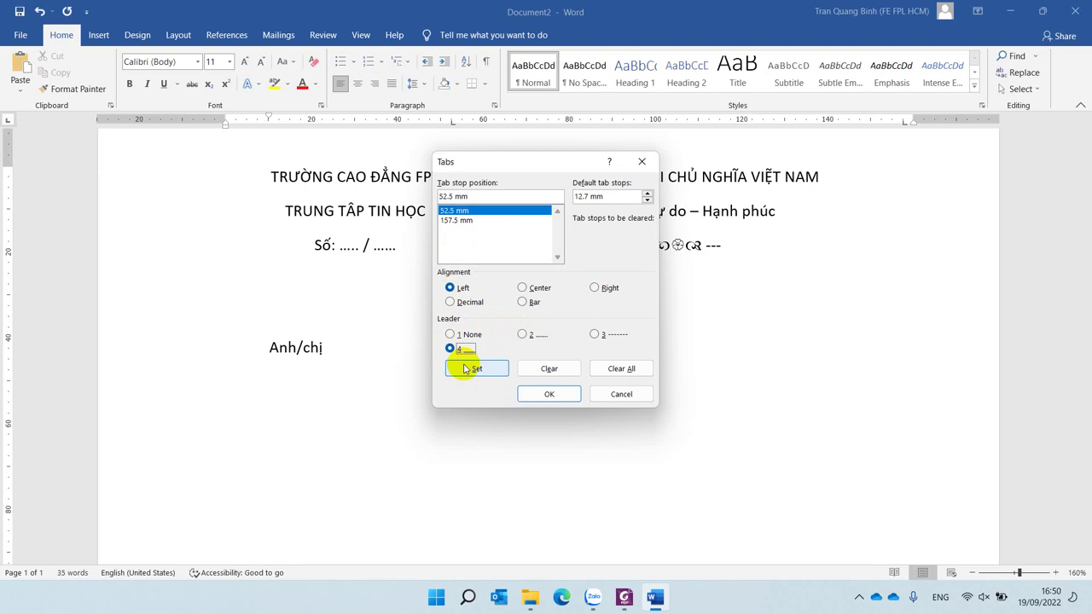
pyautogui.click(466, 369)
# - Give the 157.5 mm tab stop a dotted leader and confirm the Tabs dialog
pyautogui.click(450, 221)
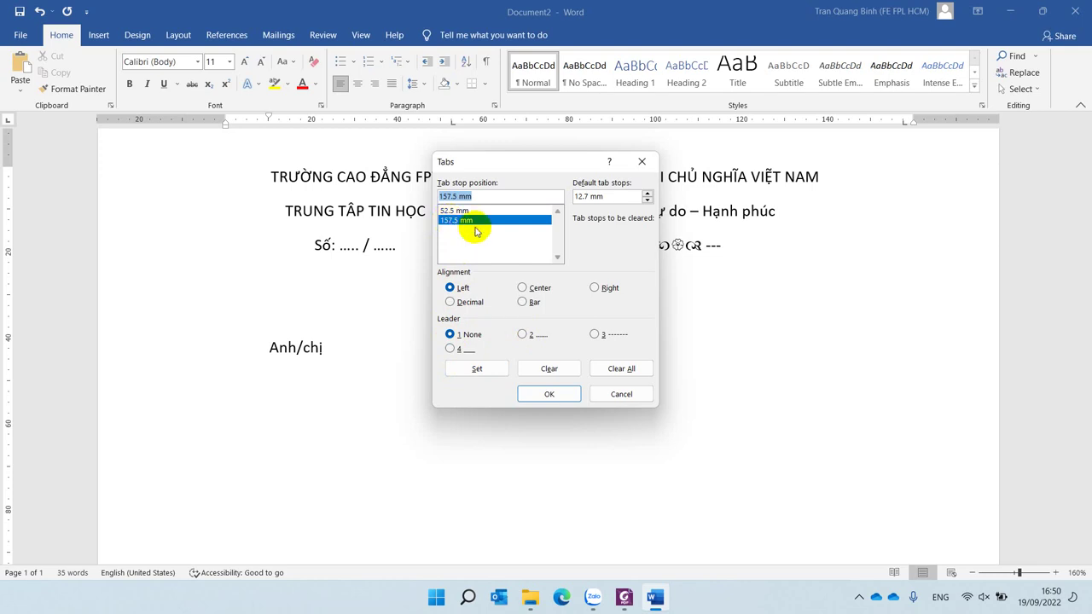
pyautogui.click(522, 337)
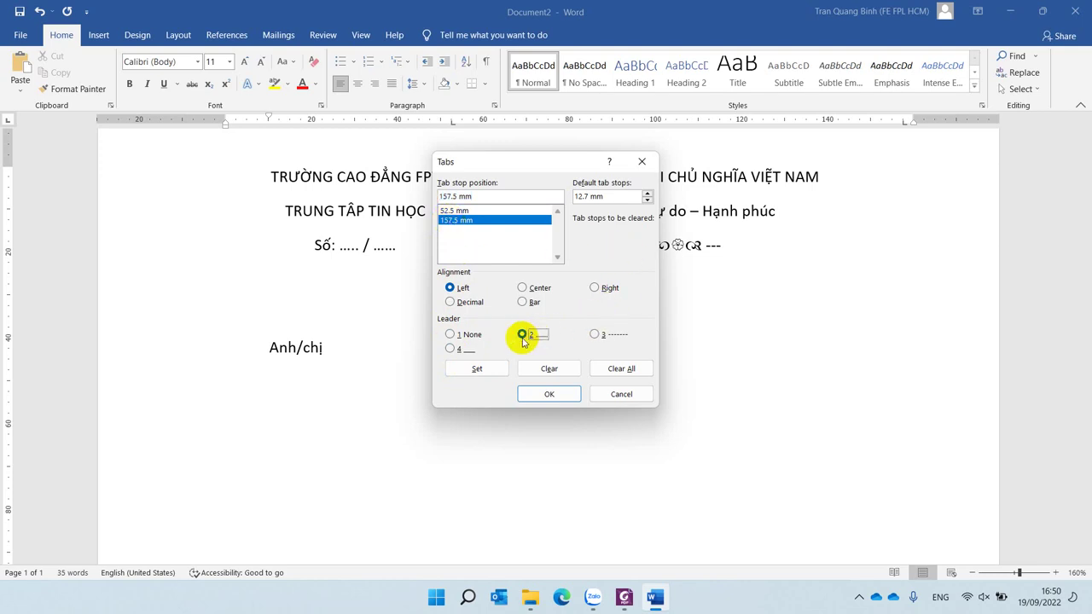
pyautogui.click(481, 370)
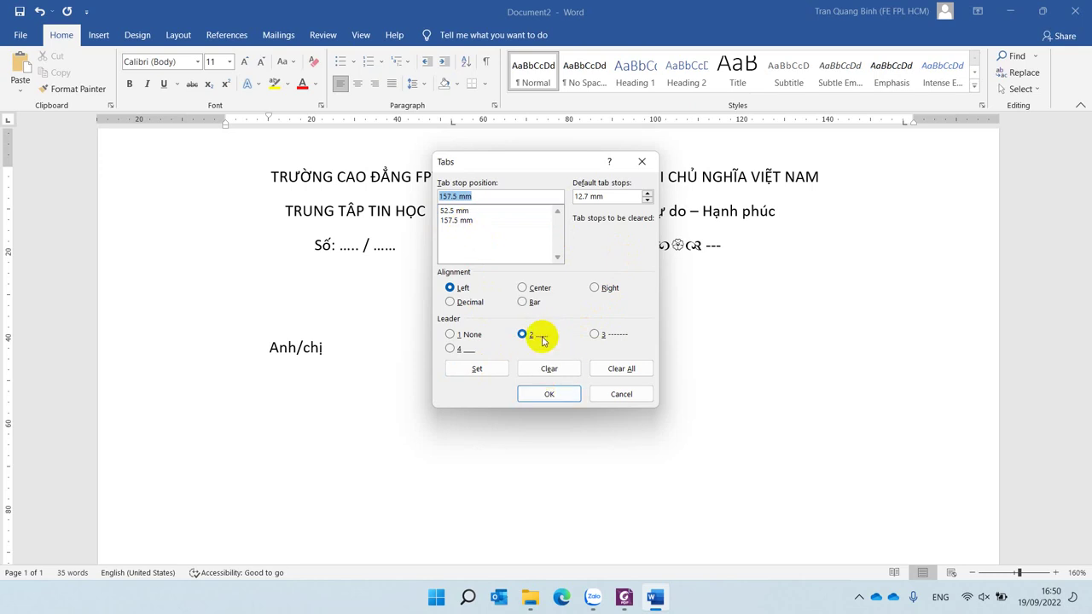
pyautogui.click(543, 393)
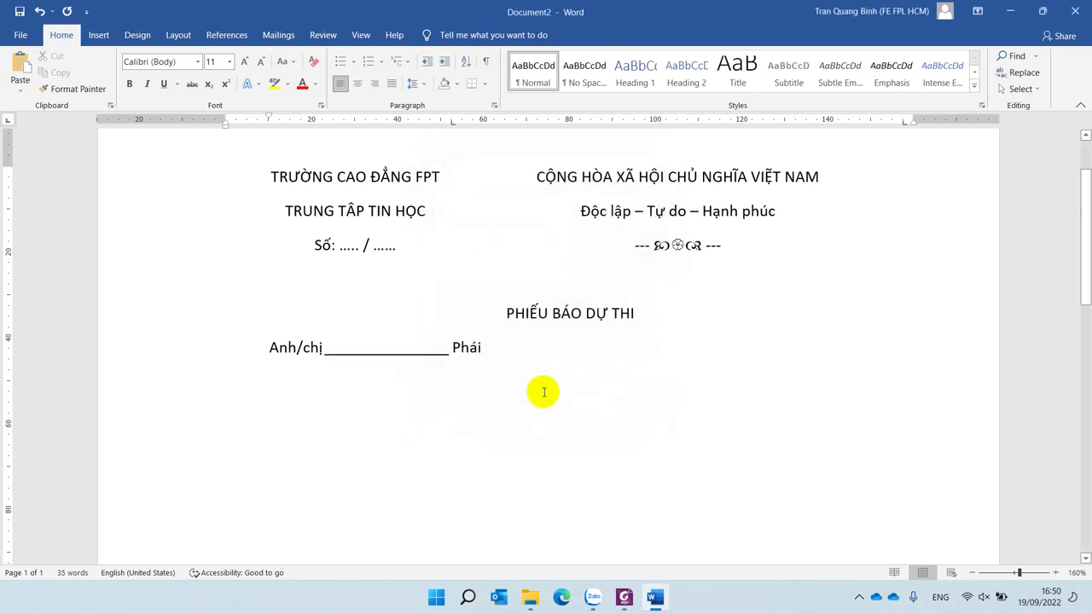
# - Fill the space after Phái with a dotted leader and start a new form line
pyautogui.press('Tab')
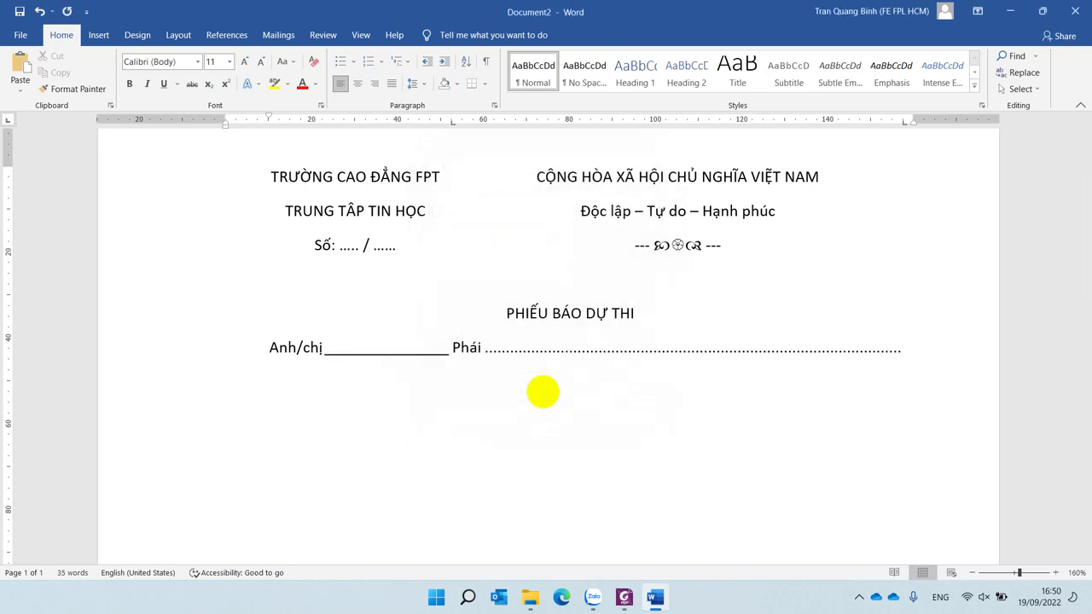
pyautogui.press('Return')
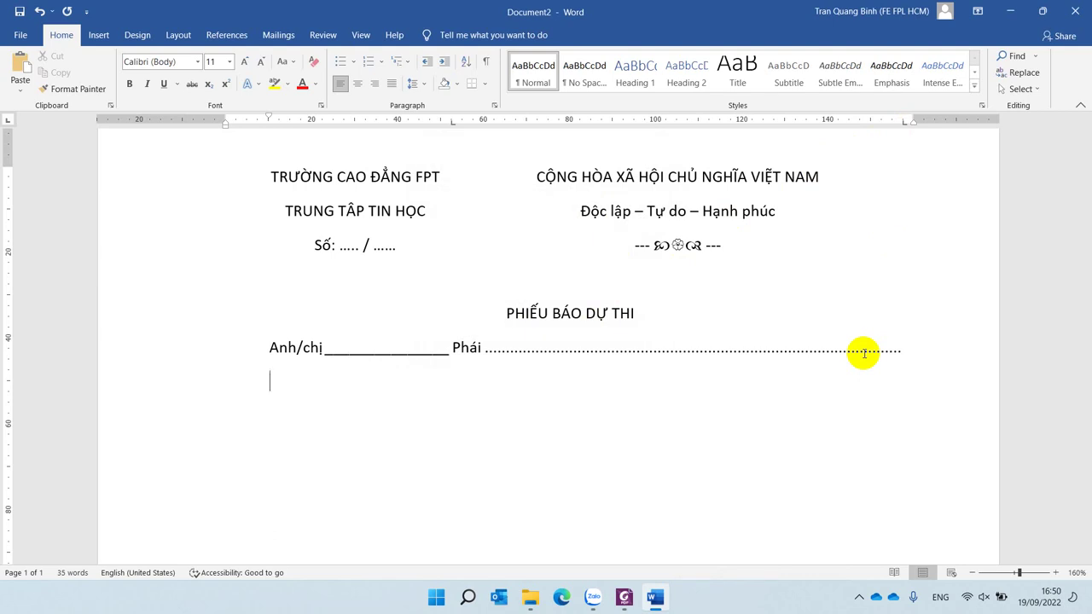
pyautogui.hotkey('alt', 'Tab')
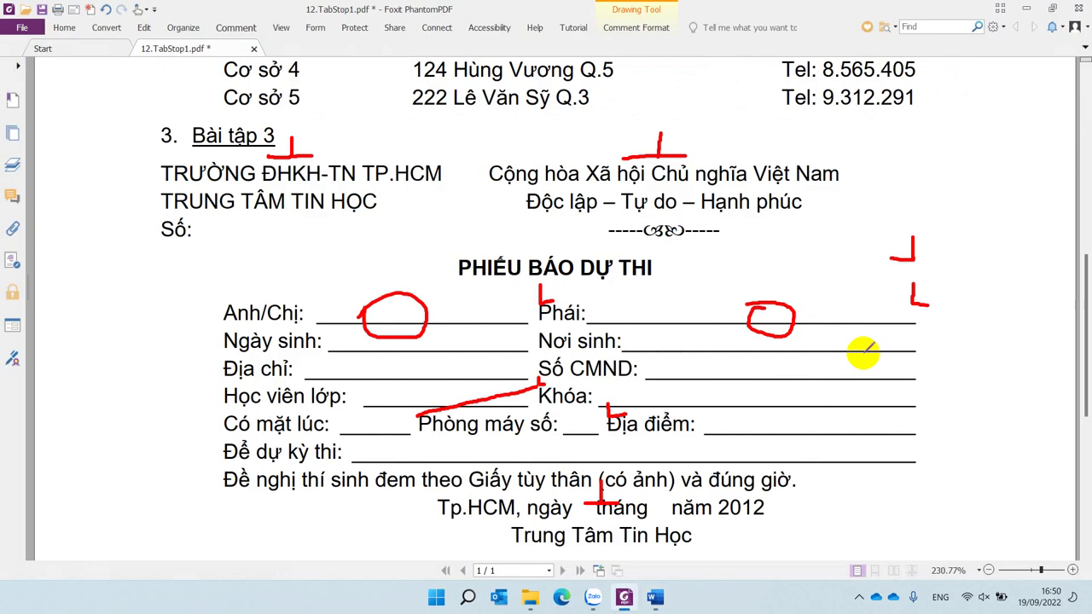
pyautogui.hotkey('alt', 'Tab')
# - Type 'Ngày sinh:' with an underlined blank, then 'Nơi sinh' followed by dotted leaders
pyautogui.write('N')
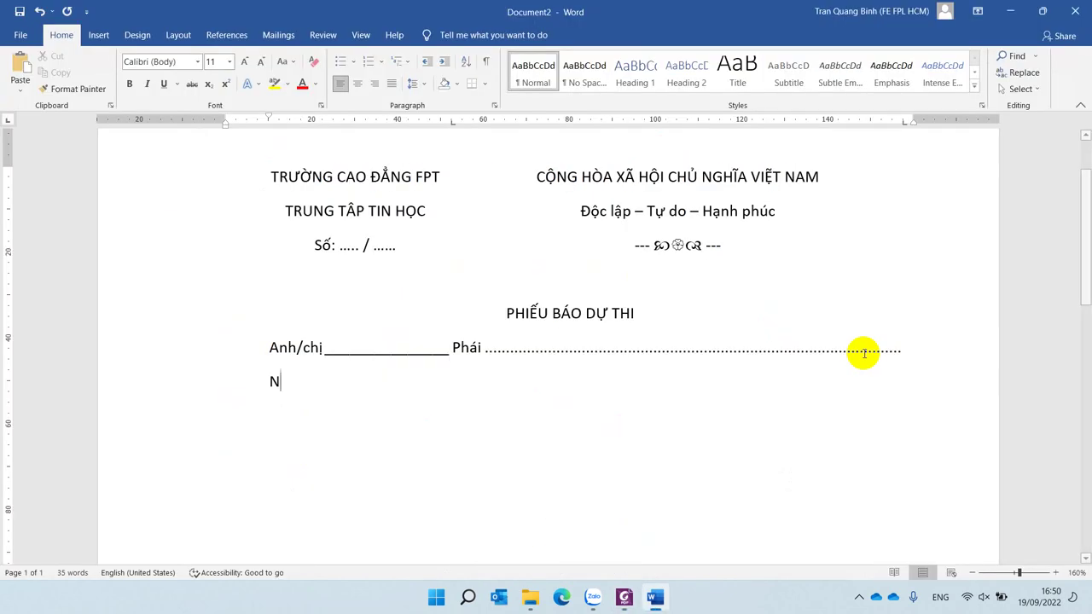
pyautogui.write('gày sinh')
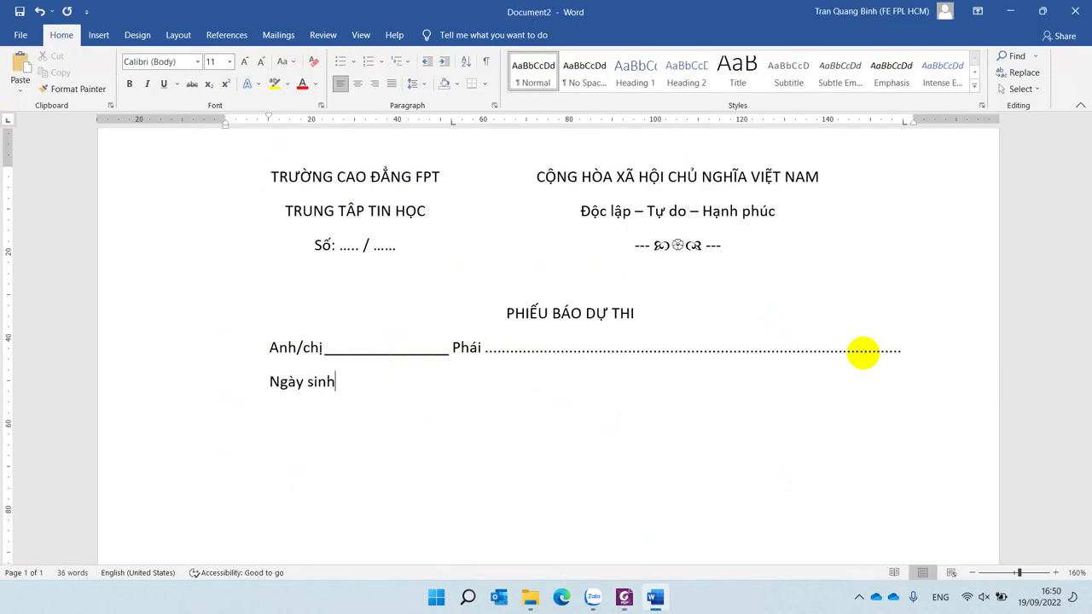
pyautogui.press('Tab')
pyautogui.press('BackSpace')
pyautogui.press('BackSpace')
pyautogui.write(':')
pyautogui.hotkey('alt', 'Tab')
pyautogui.hotkey('alt', 'Tab')
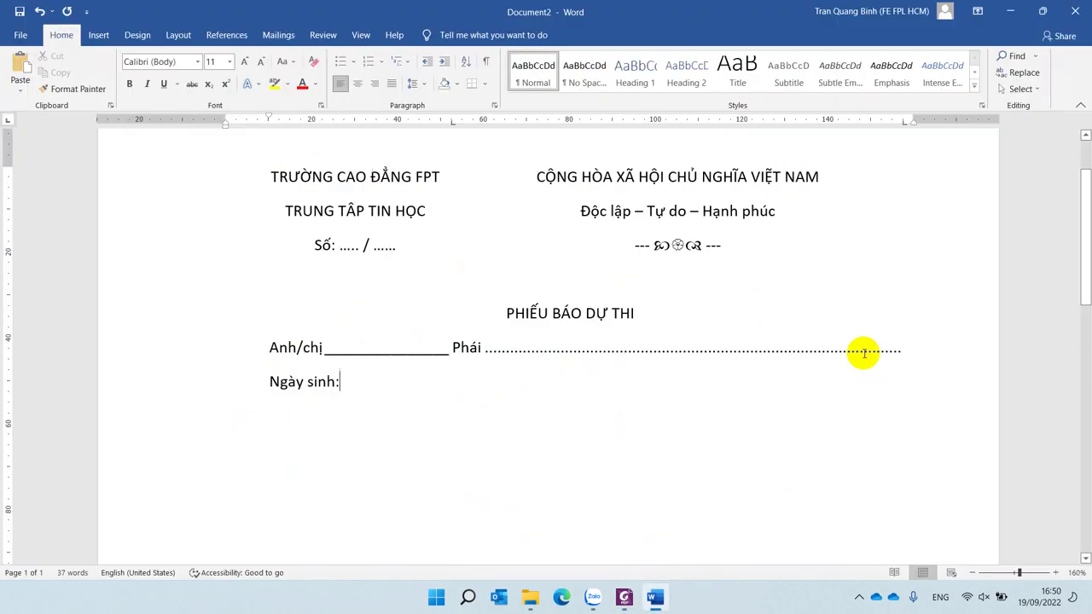
pyautogui.press('Tab')
pyautogui.write('Nơ')
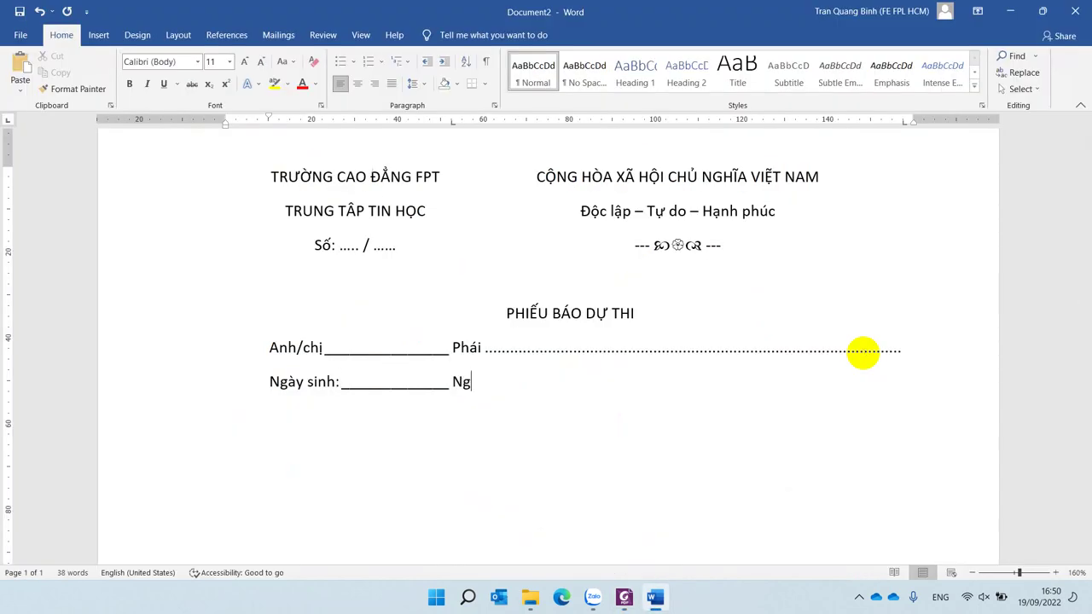
pyautogui.write('i sinh')
pyautogui.press('Tab')
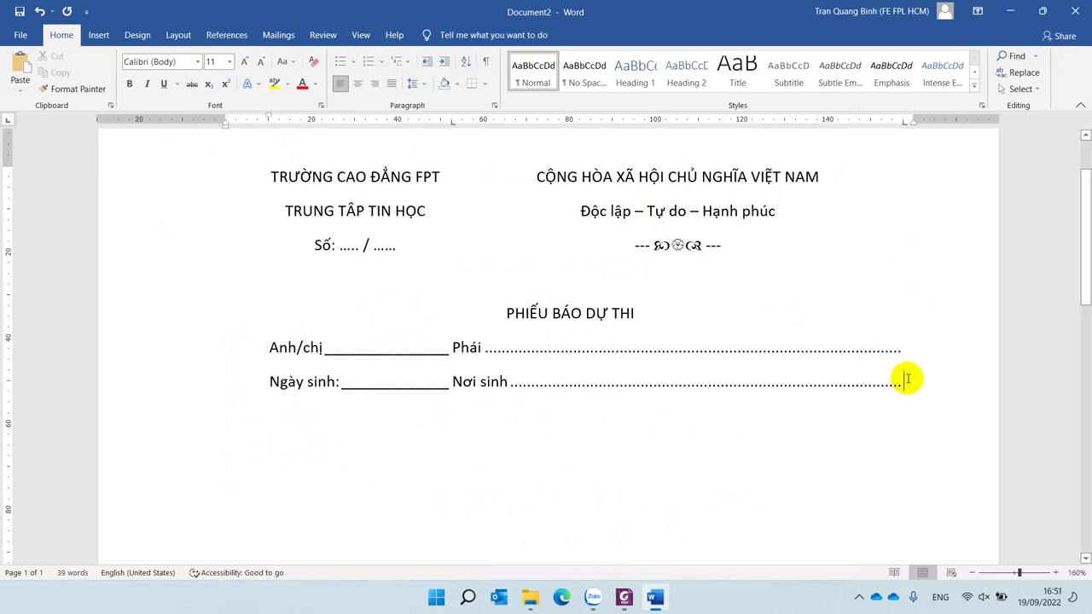
# - Drag both lines' tab stop right so the blanks before Phái and Nơi sinh lengthen
pyautogui.moveTo(907, 379); pyautogui.dragTo(857, 351)
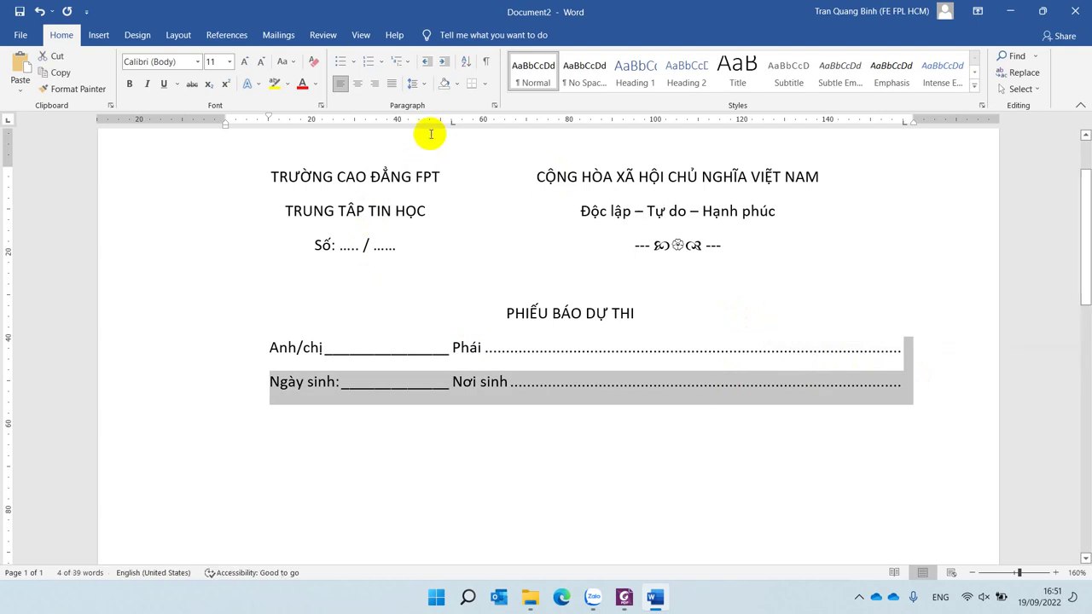
pyautogui.moveTo(452, 125); pyautogui.dragTo(506, 124)
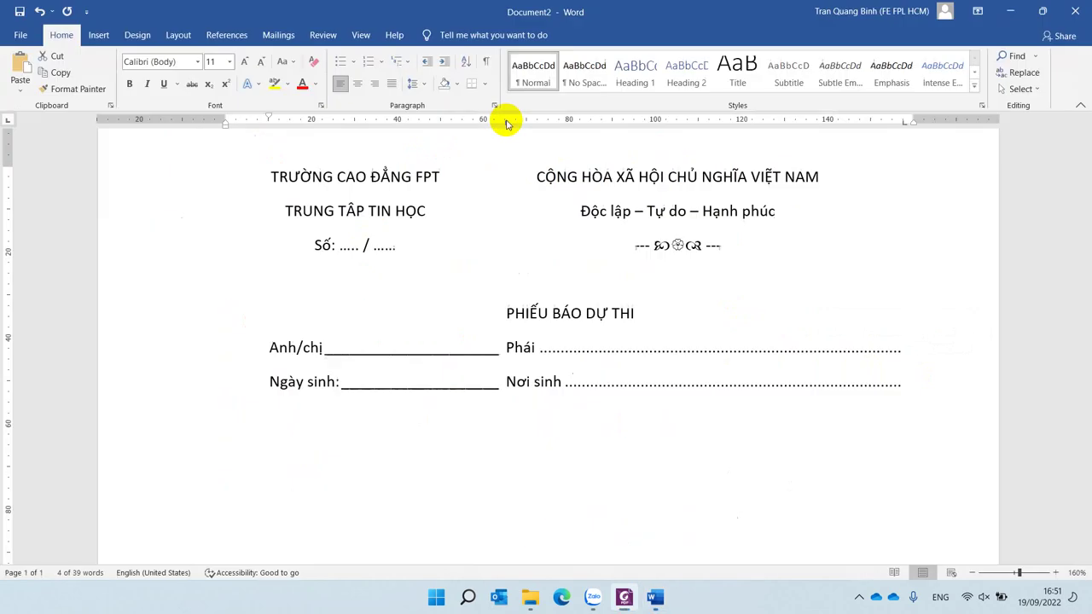
pyautogui.moveTo(507, 128); pyautogui.dragTo(542, 128)
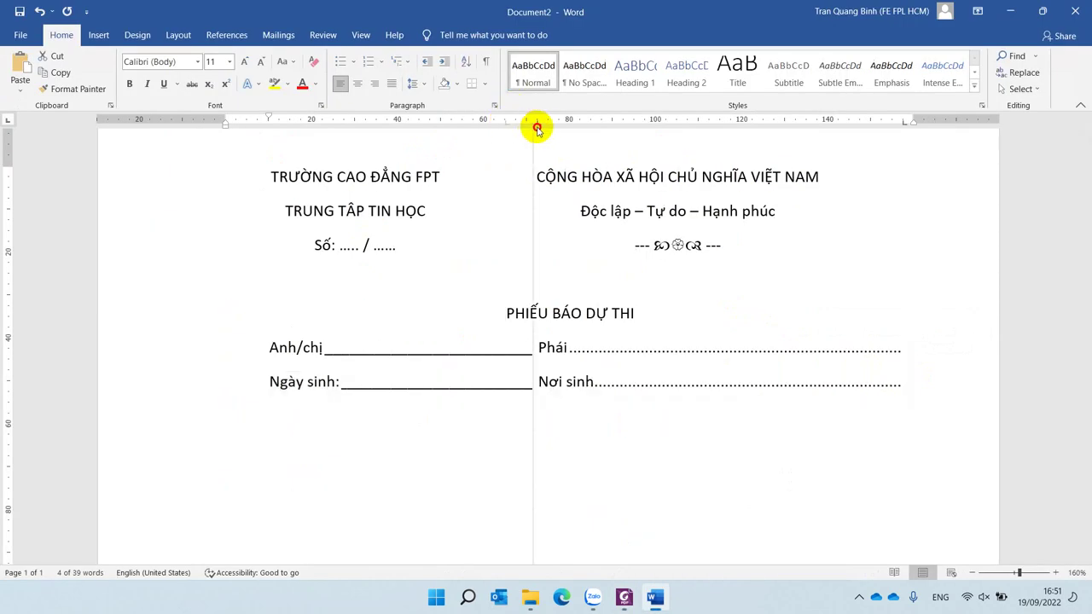
pyautogui.click(910, 382)
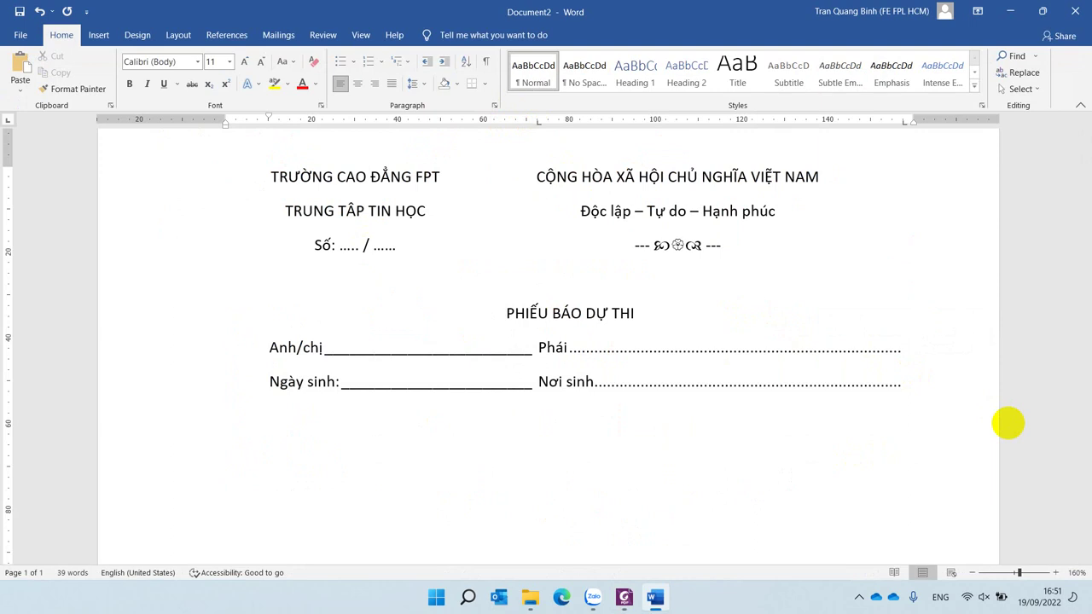
pyautogui.hotkey('alt', 'Tab')
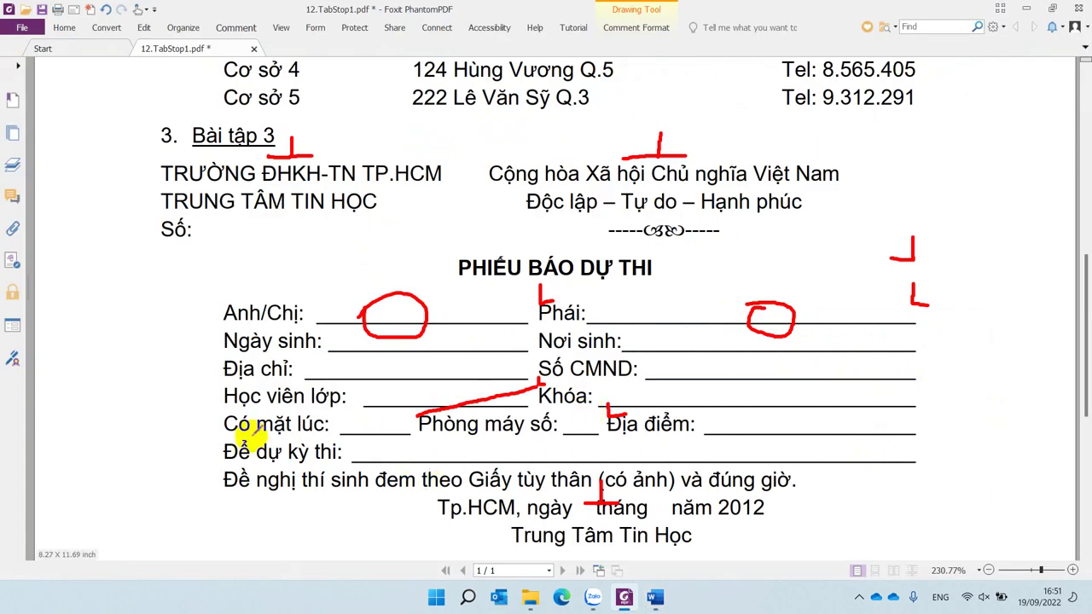
# - Draw a red arrow beside 'Có mặt lúc' on the reference PDF, then return to Word
pyautogui.moveTo(180, 428)
pyautogui.mouseDown()
pyautogui.moveTo(216, 415)
pyautogui.moveTo(223, 429)
pyautogui.mouseUp()
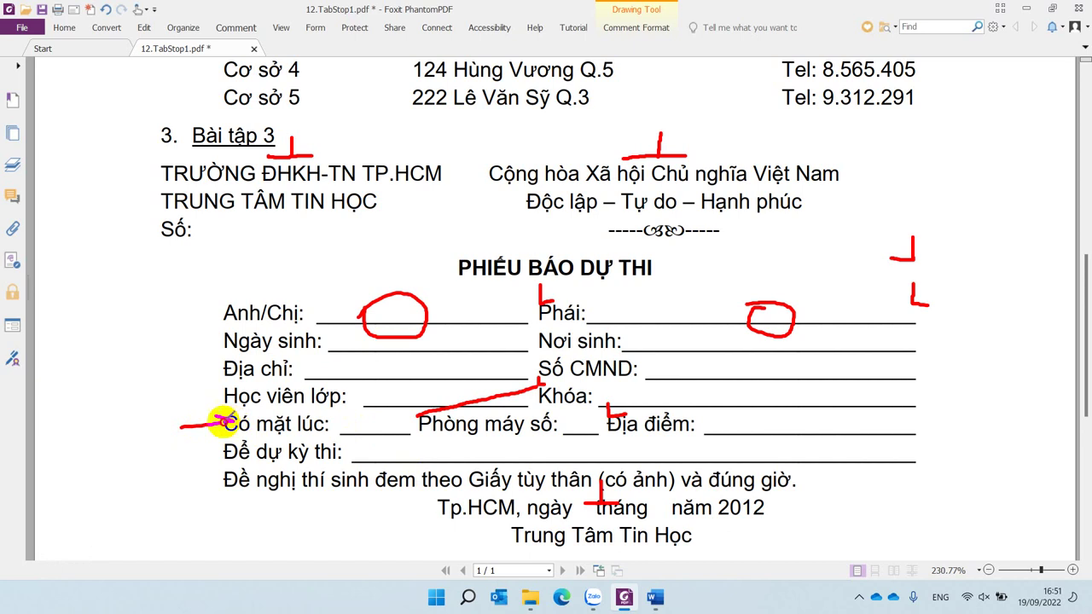
pyautogui.scroll(-3, 776, 424)
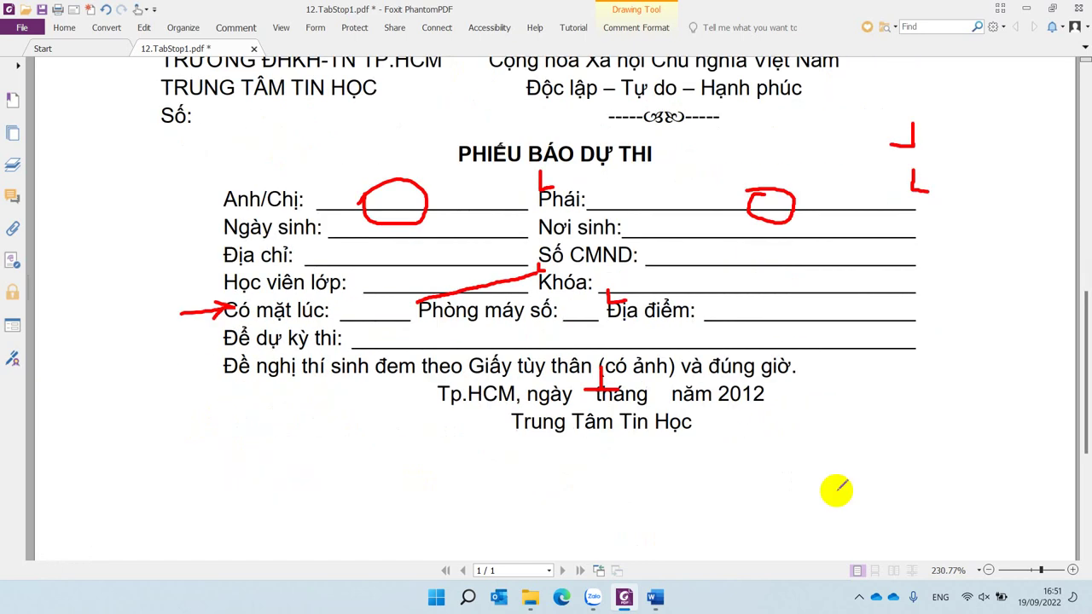
pyautogui.hotkey('alt', 'Tab')
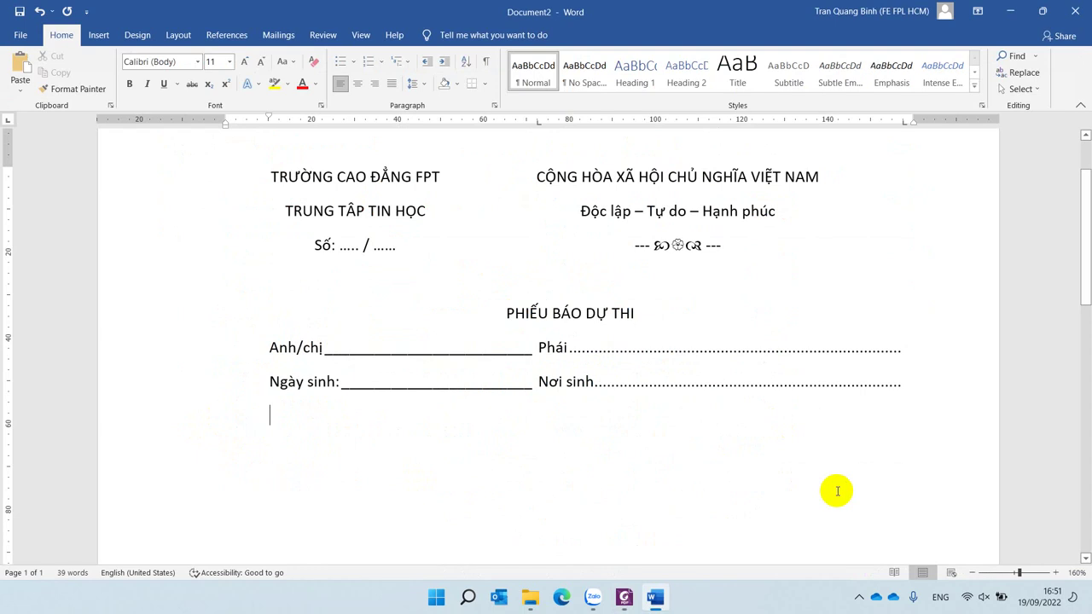
# - Type 'Có mặt lúc:', move the tab stop left, and add an underlined blank
pyautogui.write('Có ')
pyautogui.write('mă')
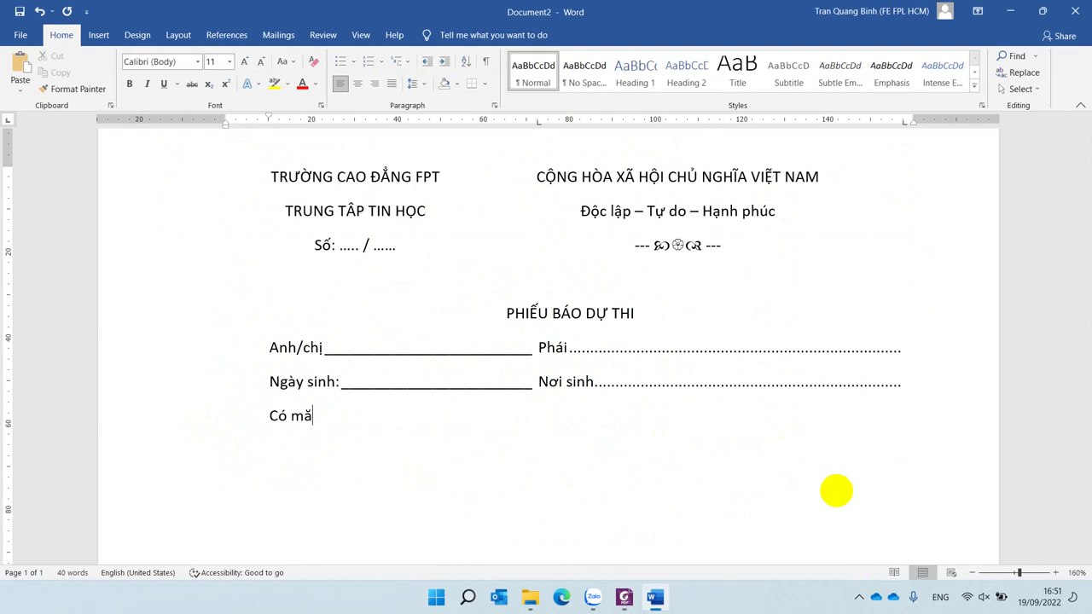
pyautogui.press('BackSpace')
pyautogui.write('ặt lúc')
pyautogui.write(':')
pyautogui.hotkey('alt', 'Tab')
pyautogui.hotkey('alt', 'Tab')
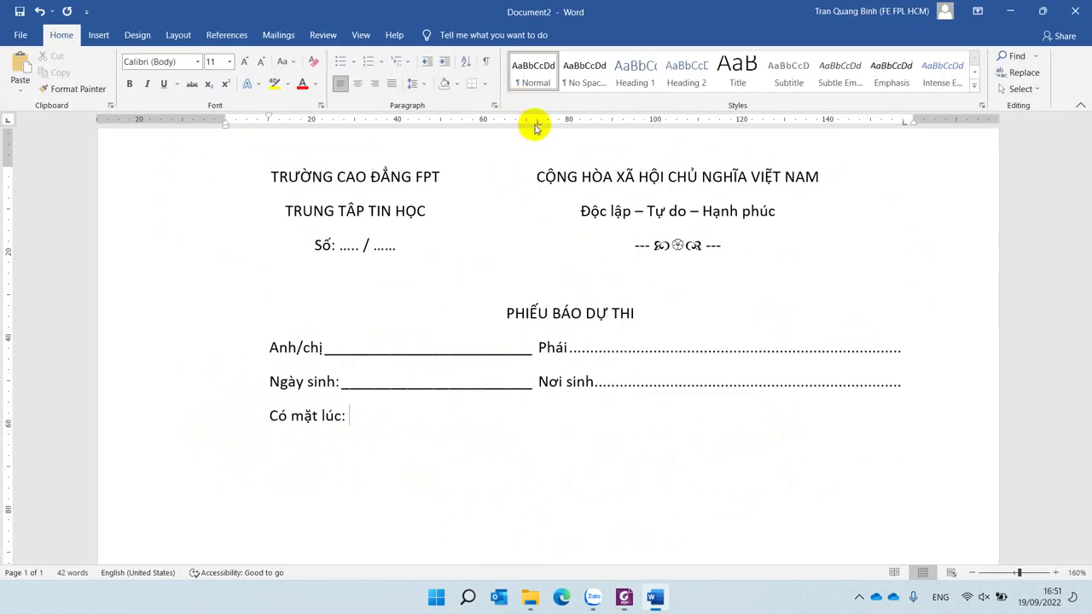
pyautogui.moveTo(539, 121); pyautogui.dragTo(453, 127)
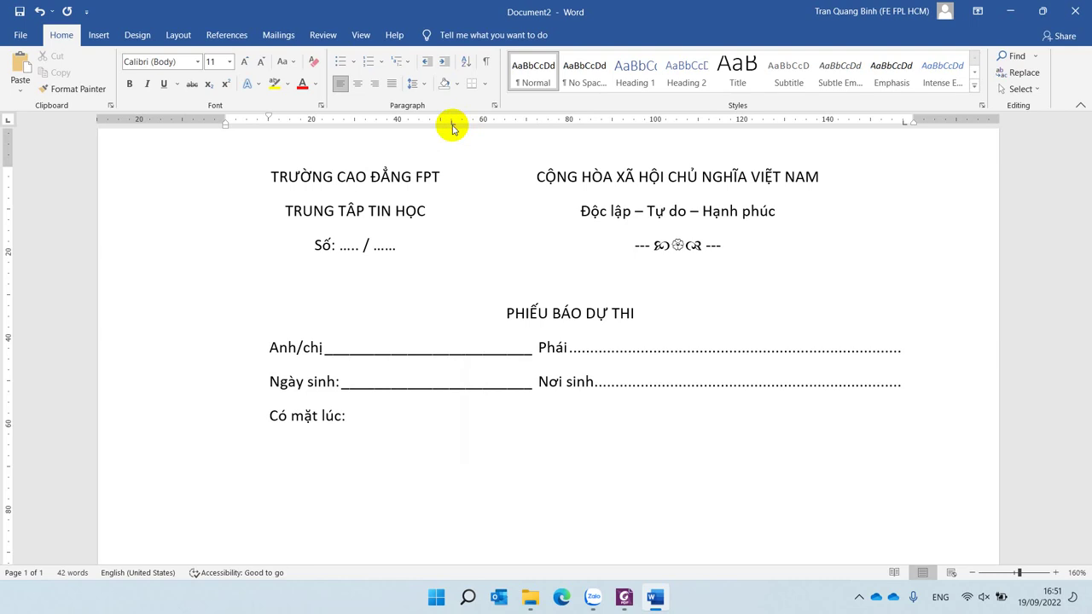
pyautogui.press('Tab')
# - Add 'Phòng máy số:' and then 'Địa điểm:' followed by a dotted blank
pyautogui.hotkey('alt', 'Tab')
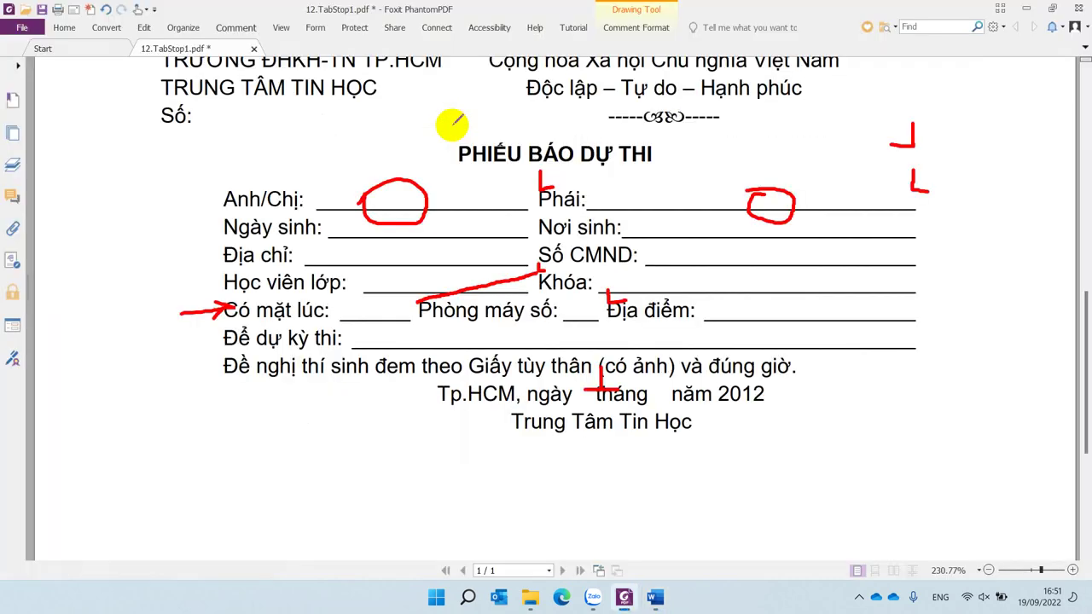
pyautogui.hotkey('alt', 'Tab')
pyautogui.write('Phòng m')
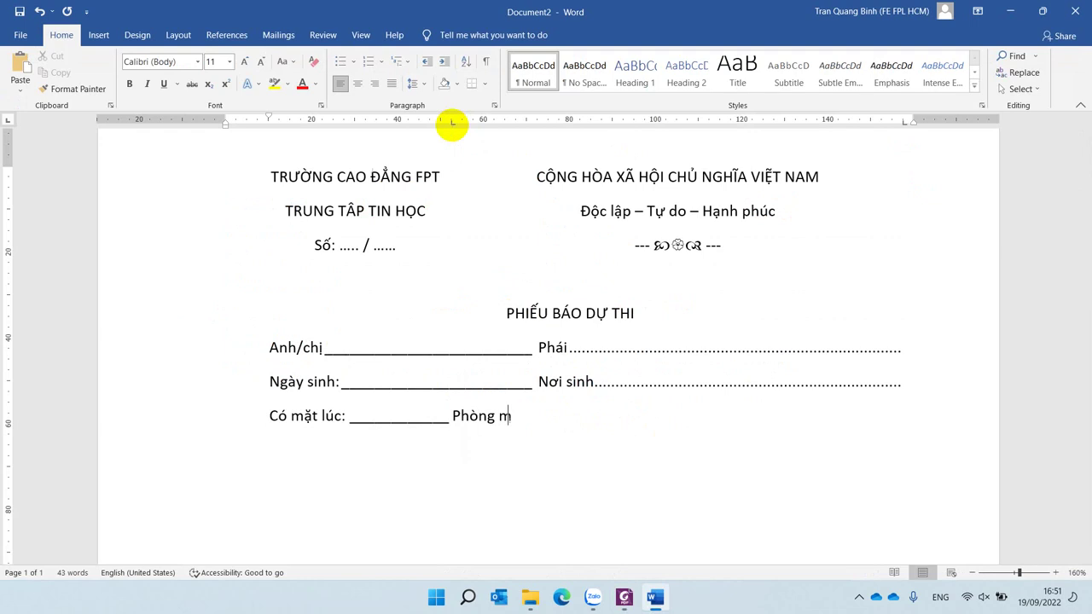
pyautogui.write('áy số')
pyautogui.write(':')
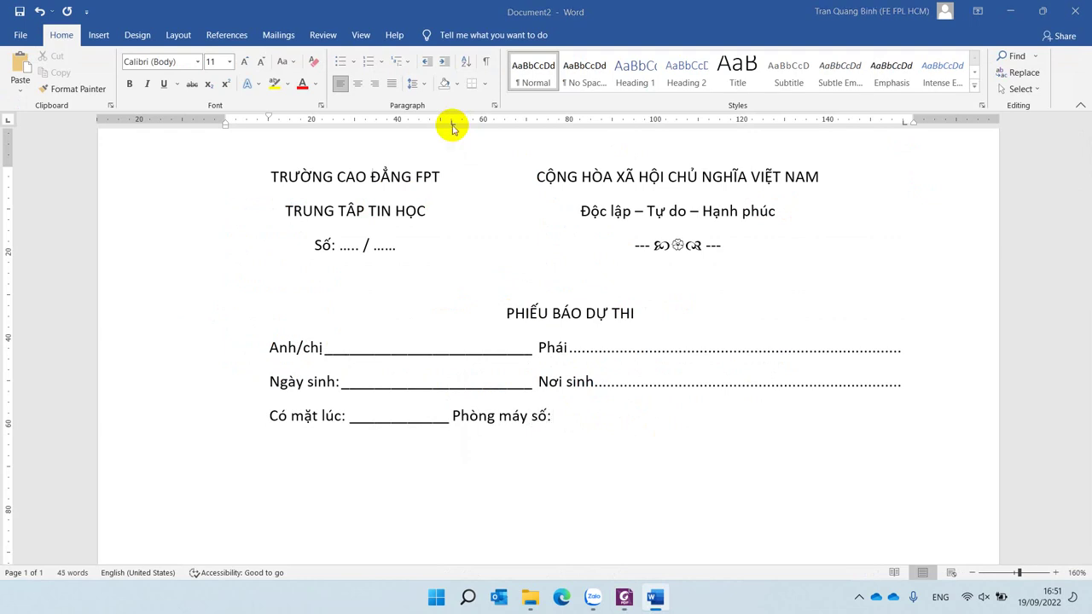
pyautogui.hotkey('alt', 'Tab')
pyautogui.hotkey('alt', 'Tab')
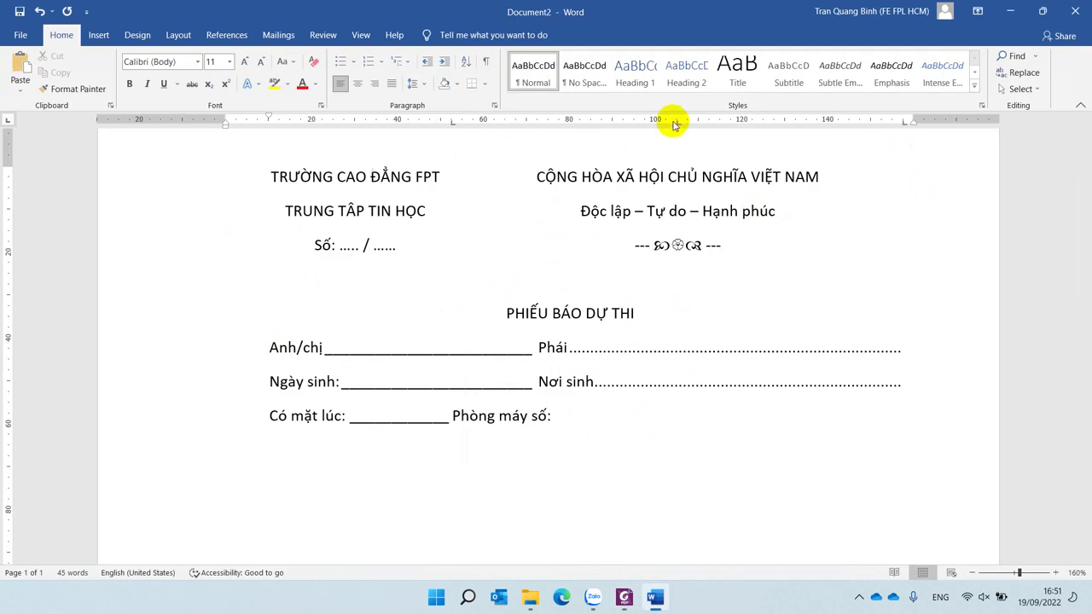
pyautogui.press('Tab')
pyautogui.write('Địa')
pyautogui.write('i')
pyautogui.write('ểm:')
pyautogui.press('Tab')
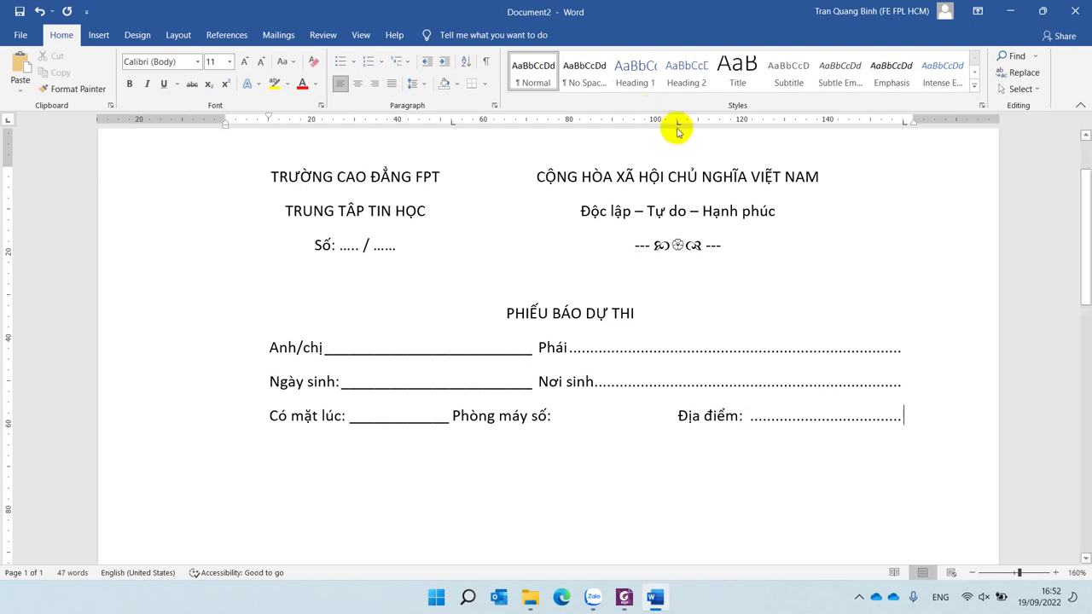
# - Give the 105 mm tab stop a dashed leader (leader style 3)
pyautogui.doubleClick(678, 123)
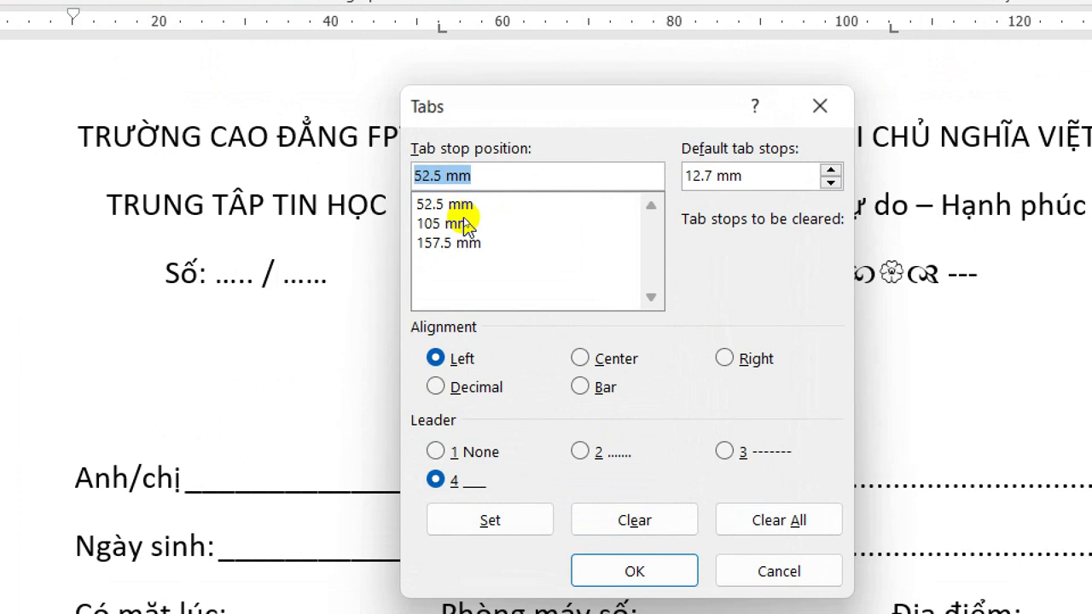
pyautogui.click(461, 224)
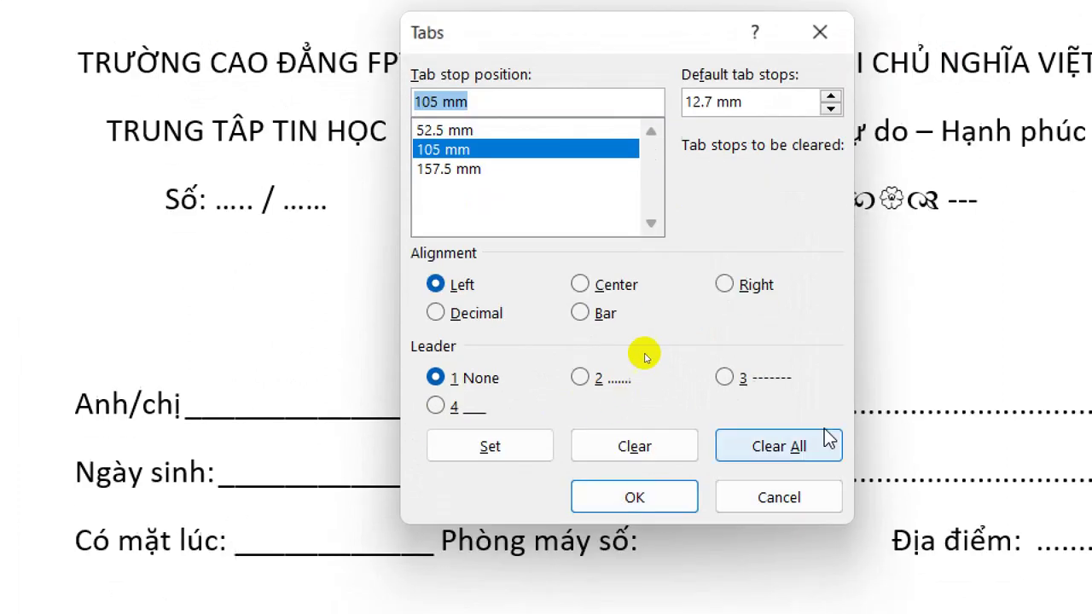
pyautogui.click(723, 376)
pyautogui.click(518, 449)
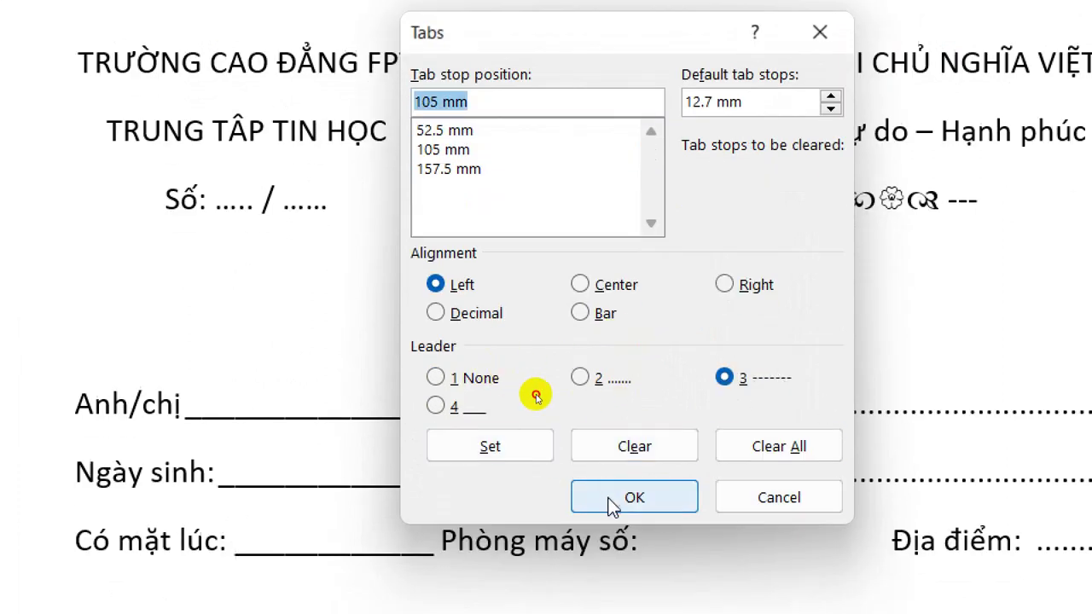
pyautogui.click(609, 499)
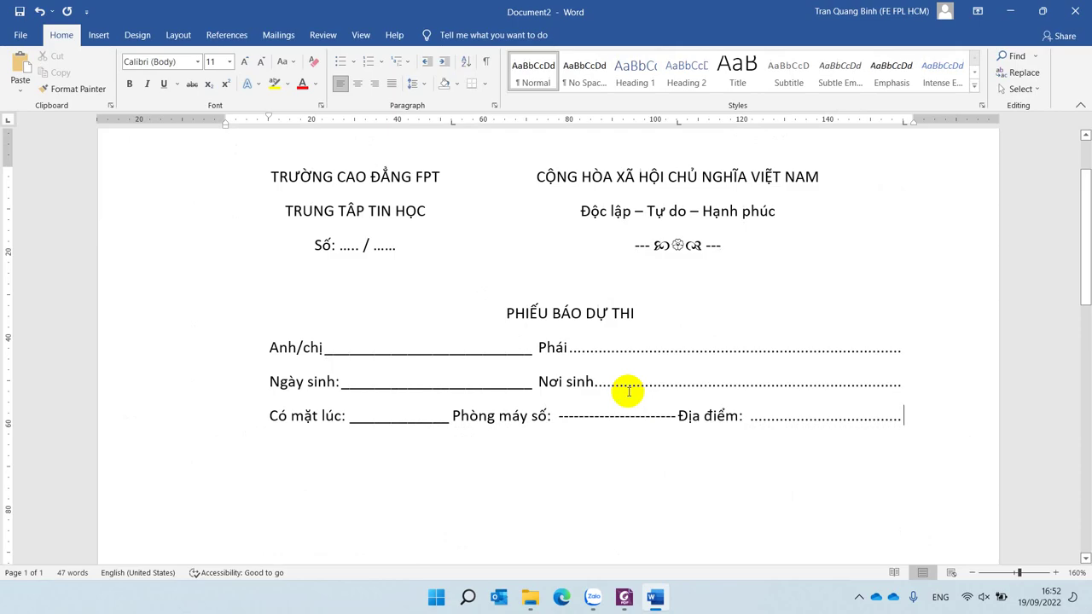
# - Start a new line below Có mặt lúc with the label 'Để dự kỳ thi:'
pyautogui.hotkey('alt', 'Tab')
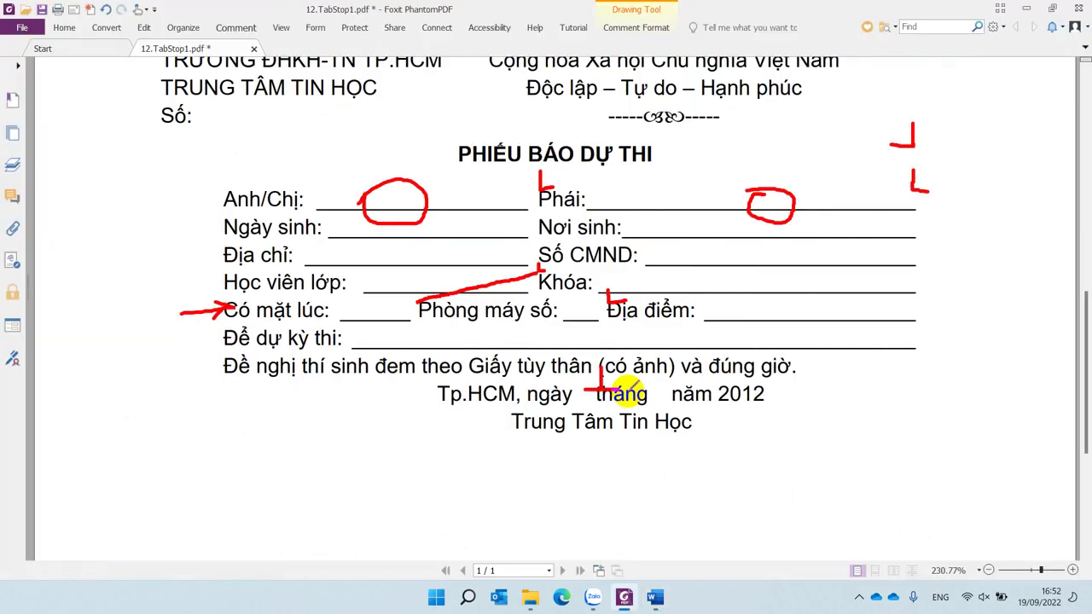
pyautogui.hotkey('alt', 'Tab')
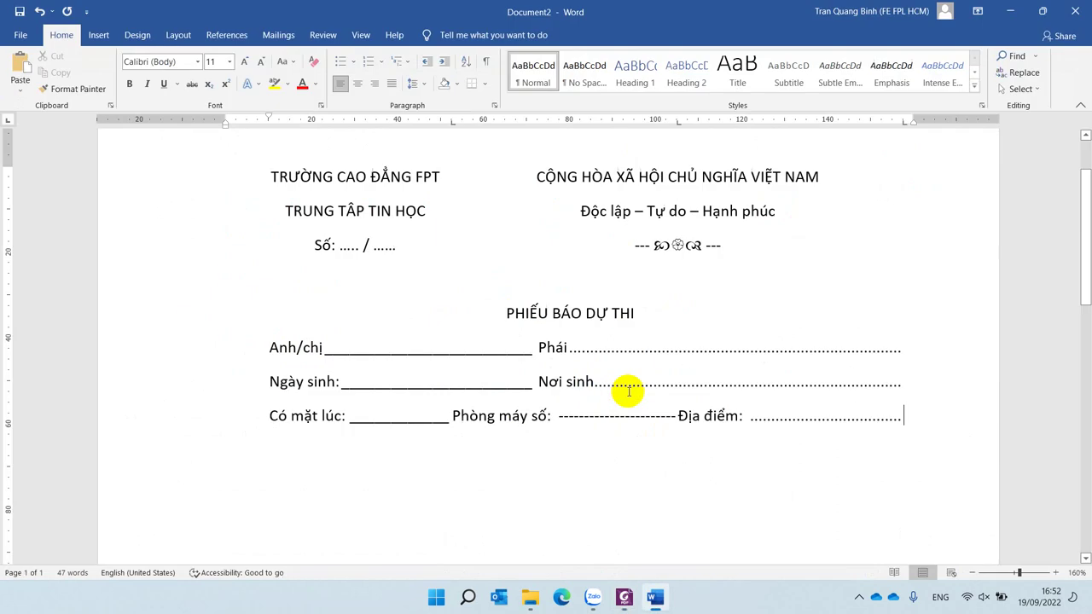
pyautogui.press('Return')
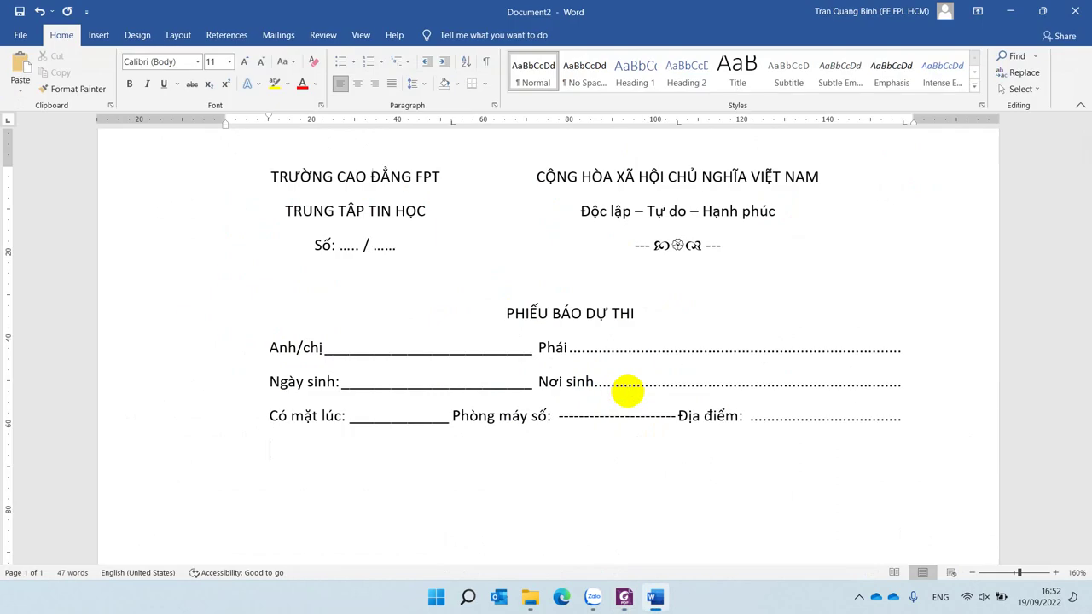
pyautogui.write('Đeer ')
pyautogui.write('duwj kyf ')
pyautogui.write('thi:')
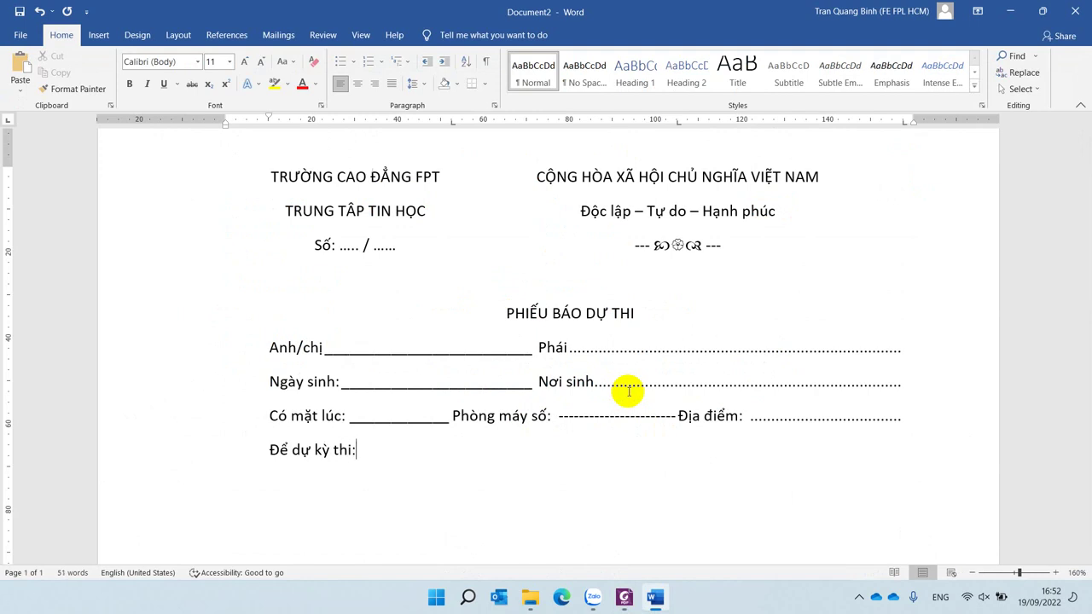
# - Remove the two inner tab stops and try leader tabs, shifting a stop to about 100 mm
pyautogui.click(453, 130)
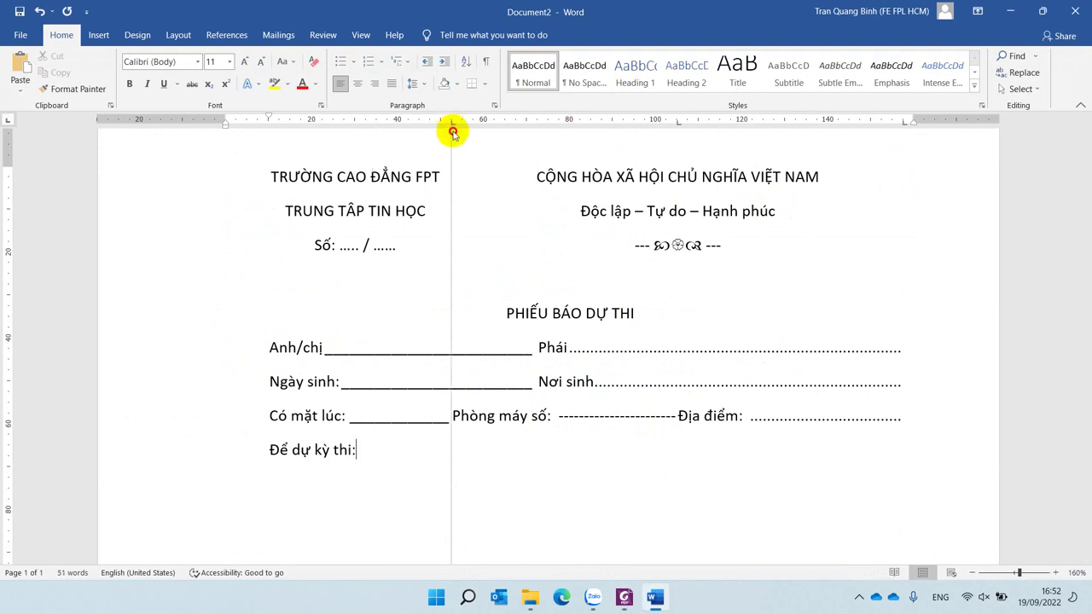
pyautogui.moveTo(453, 131); pyautogui.dragTo(452, 177)
pyautogui.moveTo(678, 122); pyautogui.dragTo(677, 154)
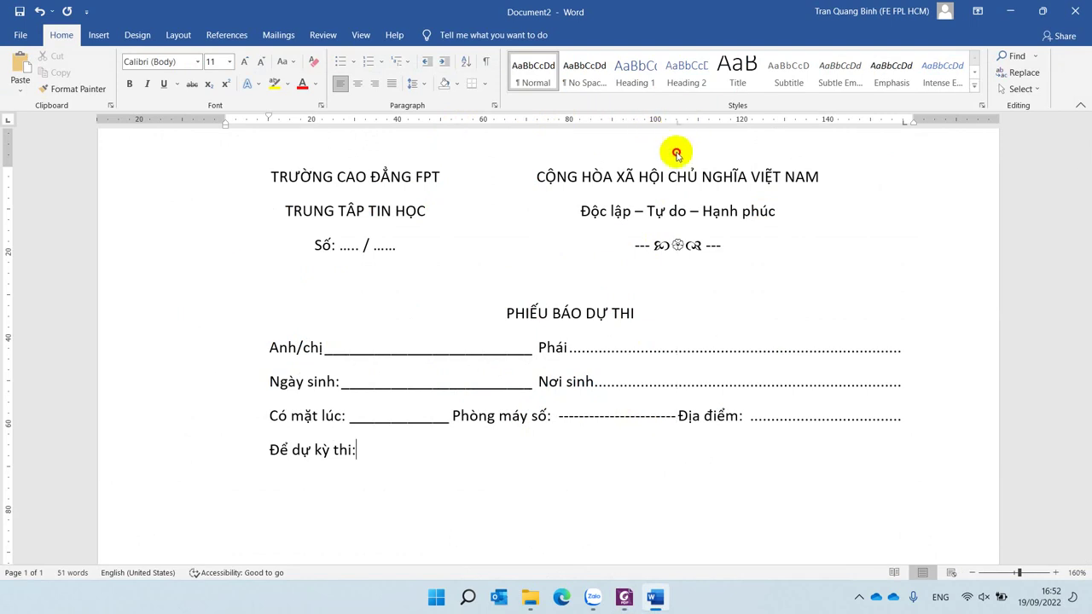
pyautogui.press('Tab')
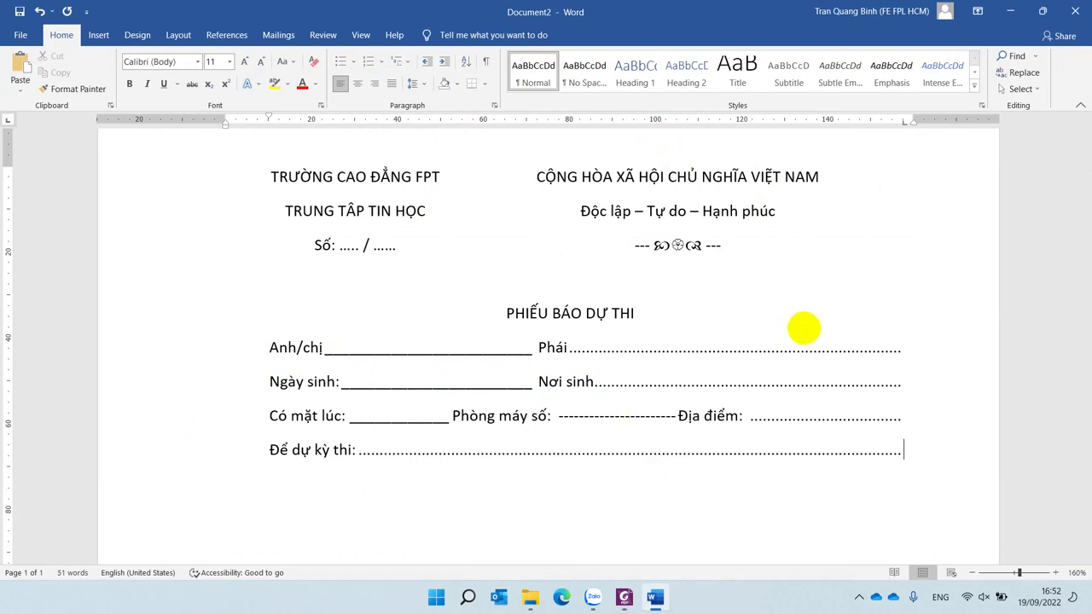
pyautogui.hotkey('ctrl', 'z')
pyautogui.press('Tab')
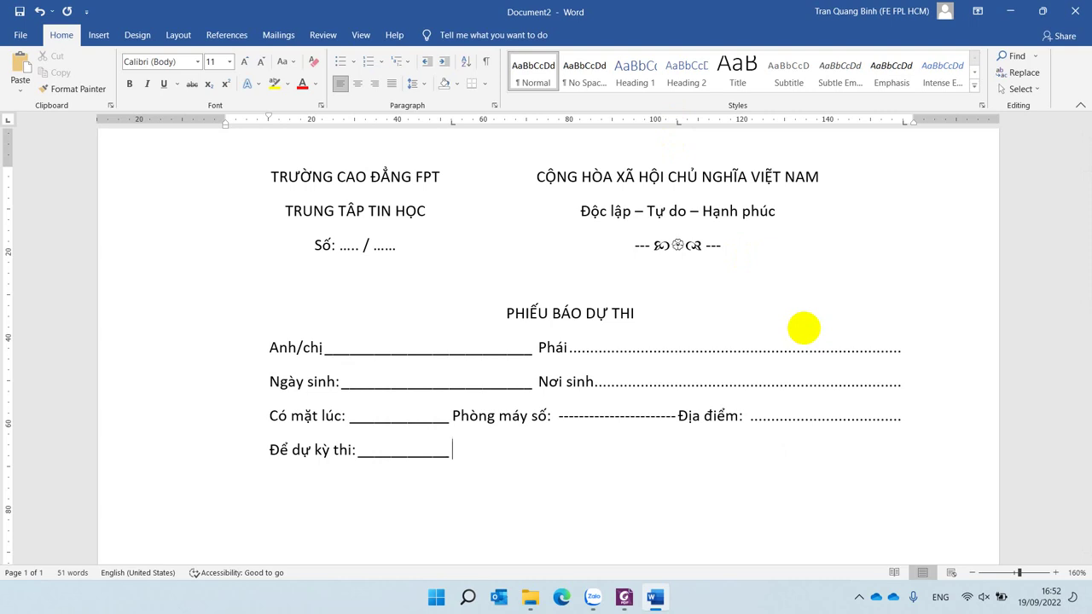
pyautogui.press('Tab')
pyautogui.press('Tab')
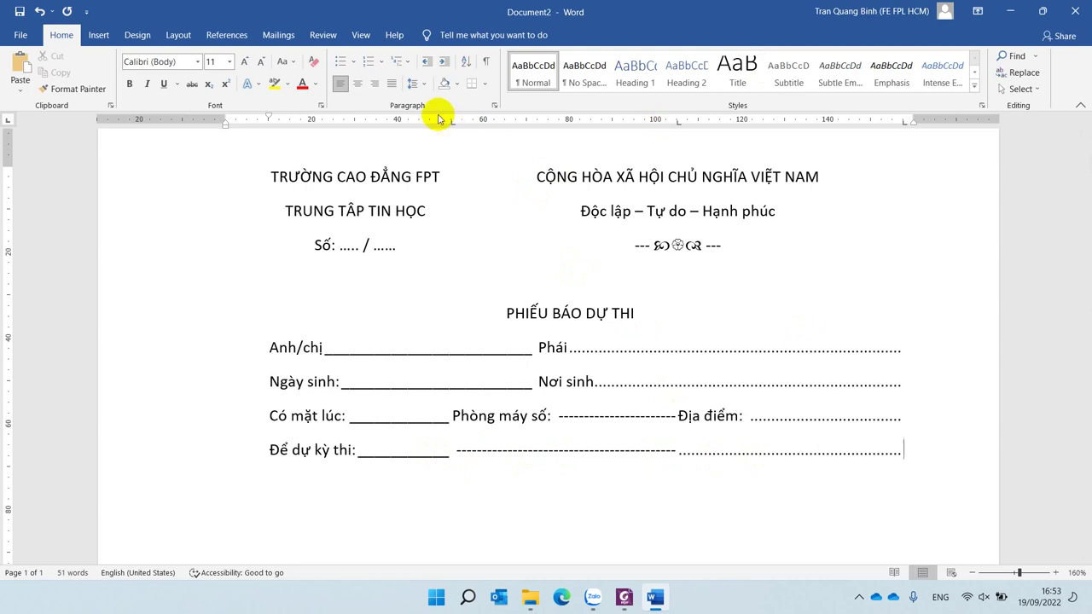
pyautogui.moveTo(444, 124)
pyautogui.mouseDown()
pyautogui.moveTo(679, 128)
pyautogui.moveTo(707, 256)
pyautogui.mouseUp()
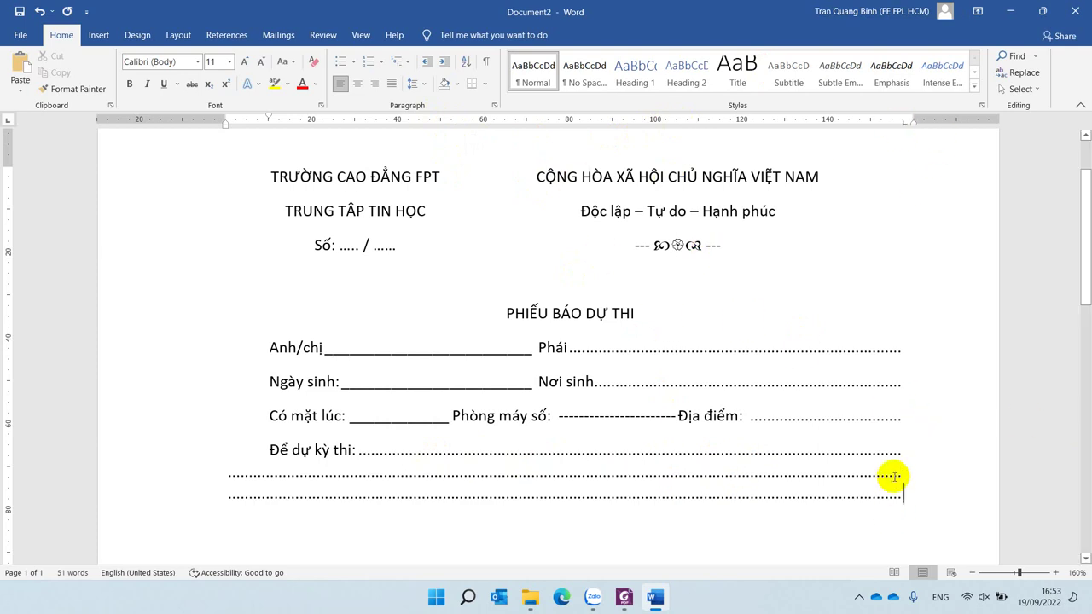
# - With formatting marks shown, replace the extra dotted lines with one dot-leader tab after 'Để dự kỳ thi:'
pyautogui.click(897, 503)
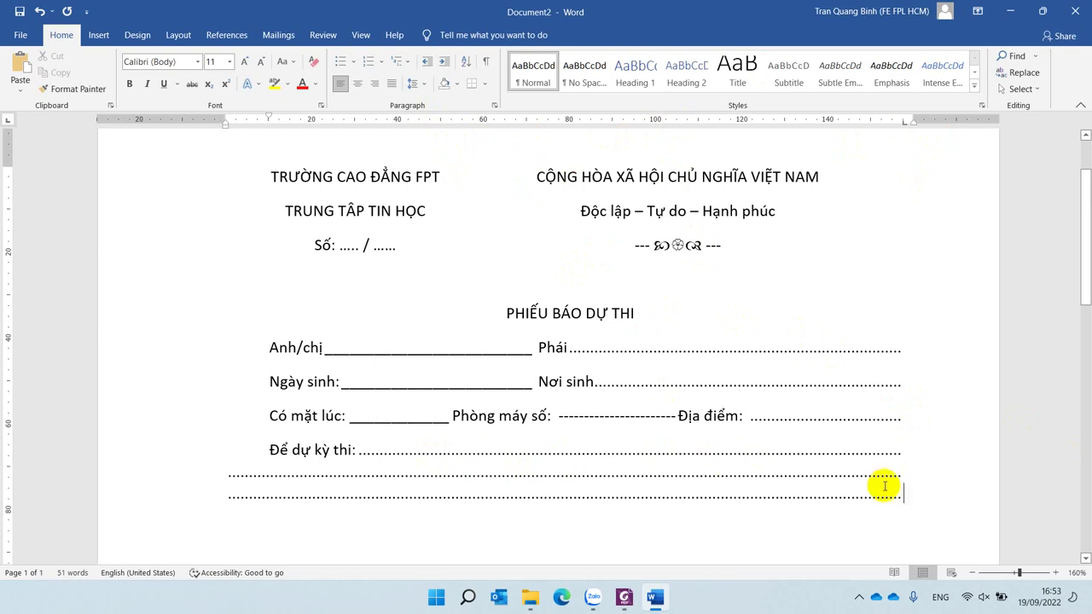
pyautogui.click(486, 61)
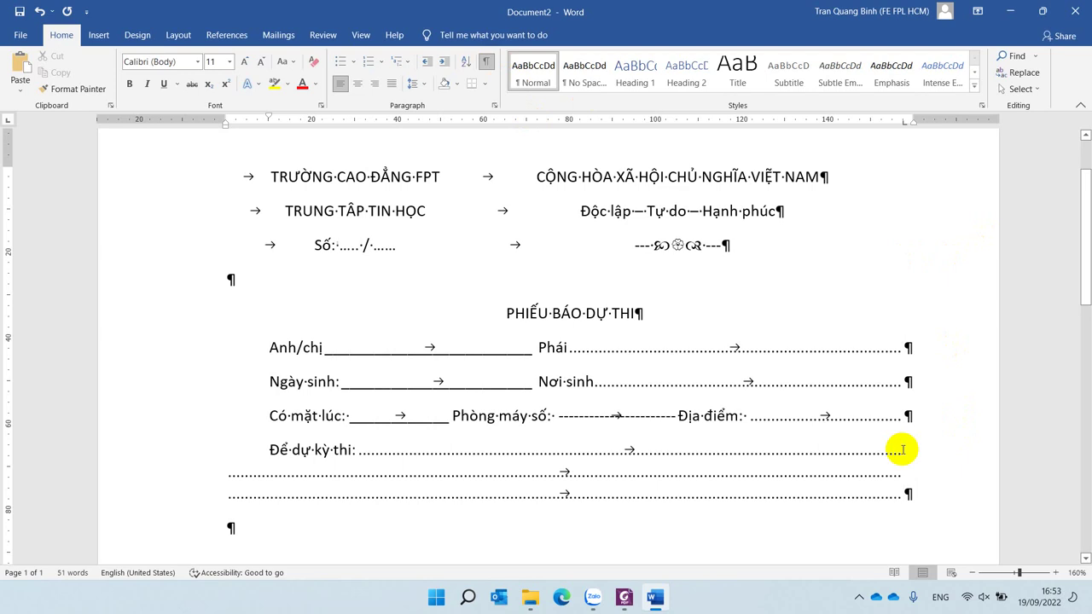
pyautogui.hotkey('ctrl', 'BackSpace')
pyautogui.hotkey('ctrl', 'BackSpace')
pyautogui.hotkey('ctrl', 'BackSpace')
pyautogui.hotkey('ctrl', 'BackSpace')
pyautogui.hotkey('ctrl', 'BackSpace')
pyautogui.hotkey('ctrl', 'BackSpace')
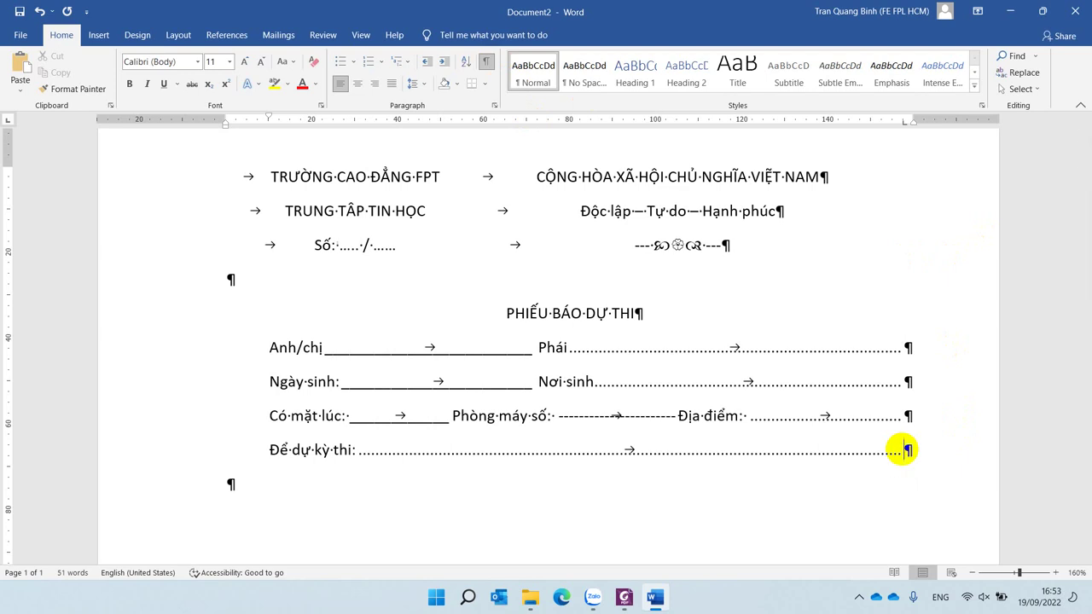
pyautogui.hotkey('ctrl', 'BackSpace')
pyautogui.hotkey('ctrl', 'BackSpace')
pyautogui.hotkey('ctrl', 'BackSpace')
pyautogui.press('Tab')
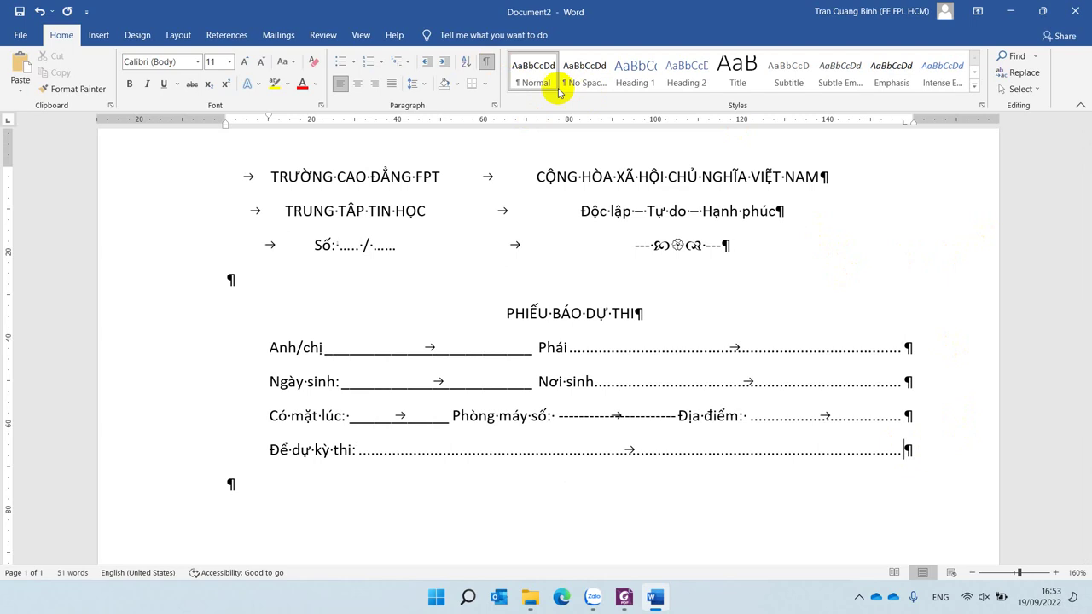
pyautogui.click(486, 63)
# - Circle the date and signature block on the reference PDF, then return to Word
pyautogui.hotkey('alt', 'Tab')
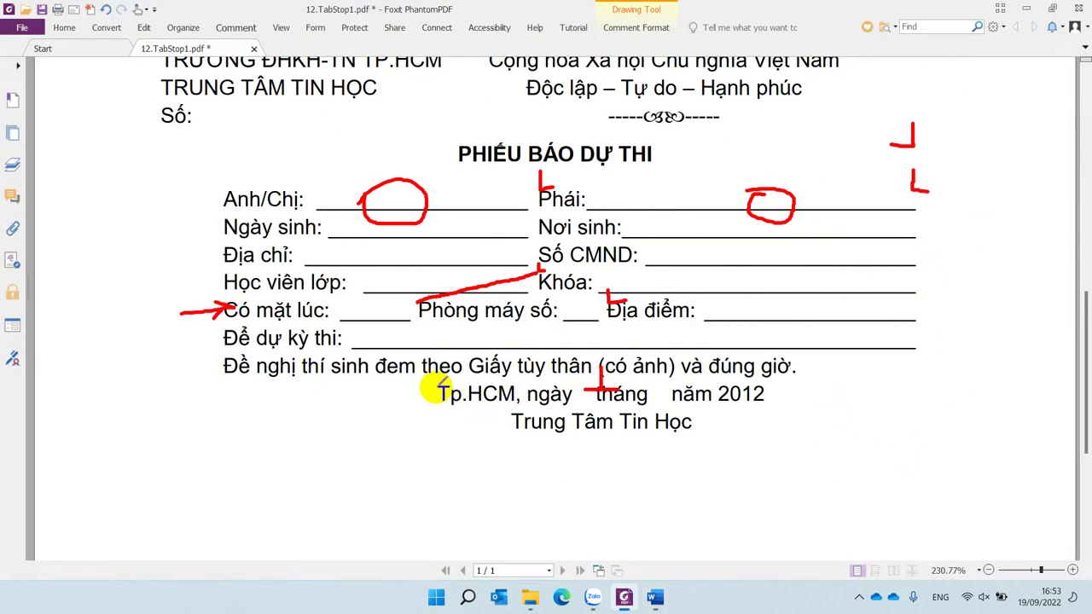
pyautogui.moveTo(437, 388)
pyautogui.mouseDown()
pyautogui.moveTo(757, 436)
pyautogui.moveTo(732, 376)
pyautogui.mouseUp()
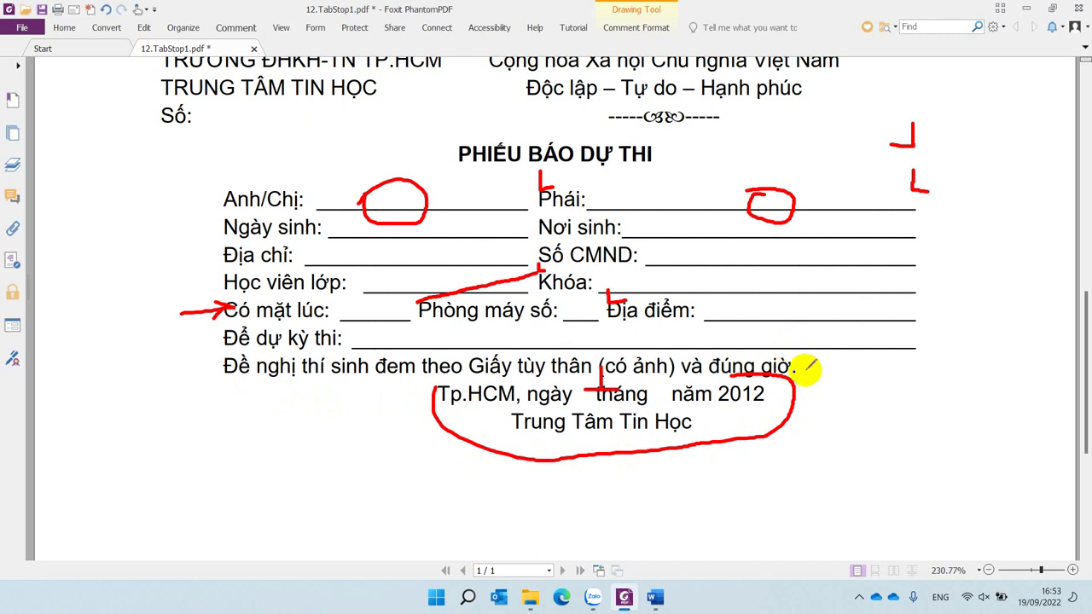
pyautogui.hotkey('alt', 'Tab')
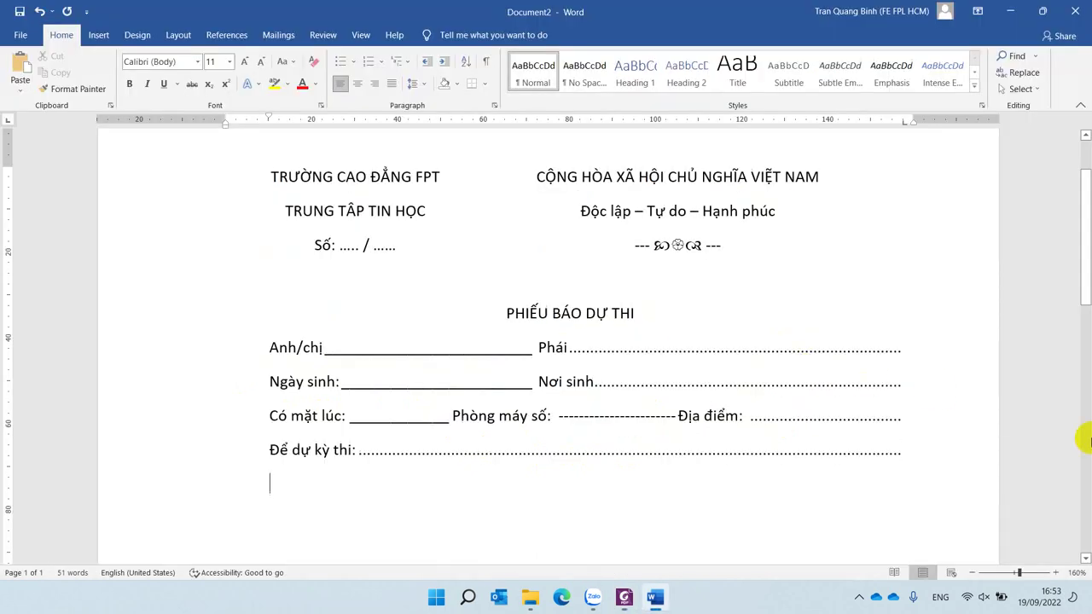
# - Type 'Thí sinh đến đúng giờ', correct the accent in 'giờ', and start a new line
pyautogui.write('T')
pyautogui.write('hí sinh ')
pyautogui.write('đeến đung')
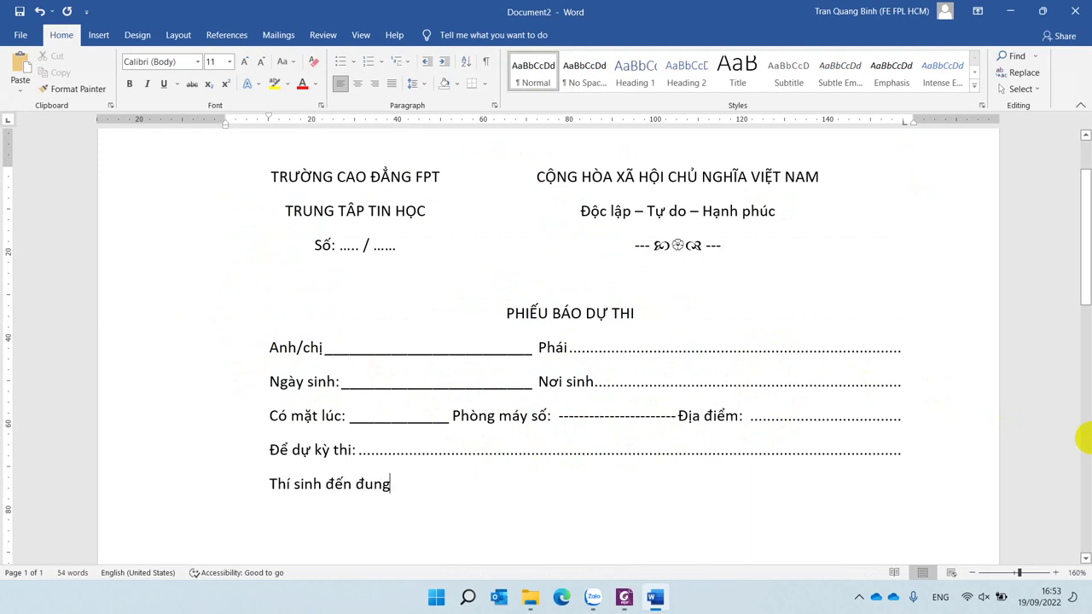
pyautogui.write('s giờ')
pyautogui.press('Return')
pyautogui.press('BackSpace')
pyautogui.write('ờ')
pyautogui.press('Return')
pyautogui.hotkey('alt', 'Tab')
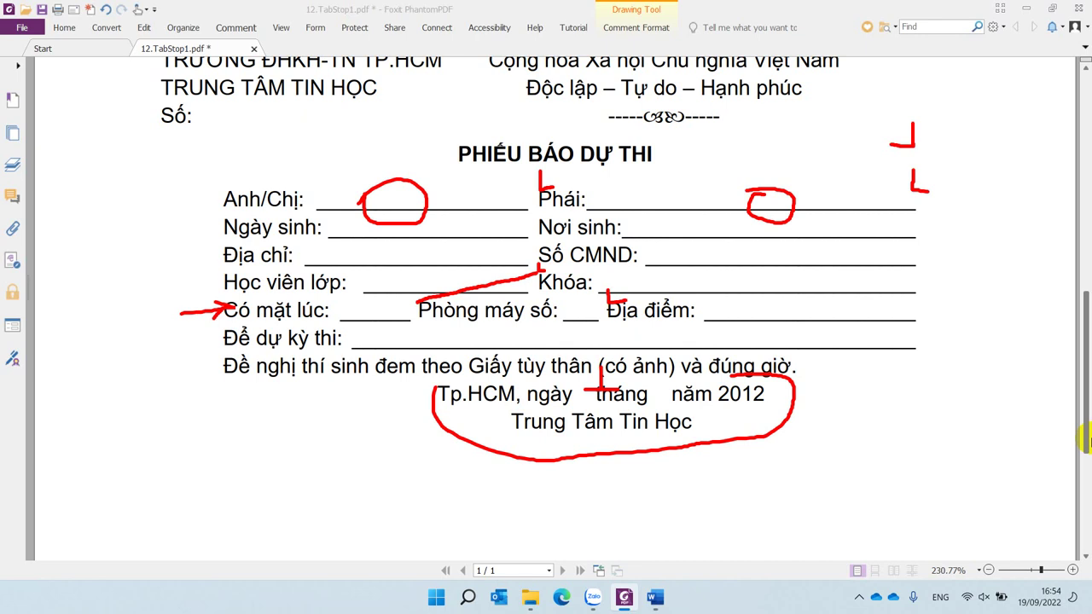
pyautogui.hotkey('alt', 'Tab')
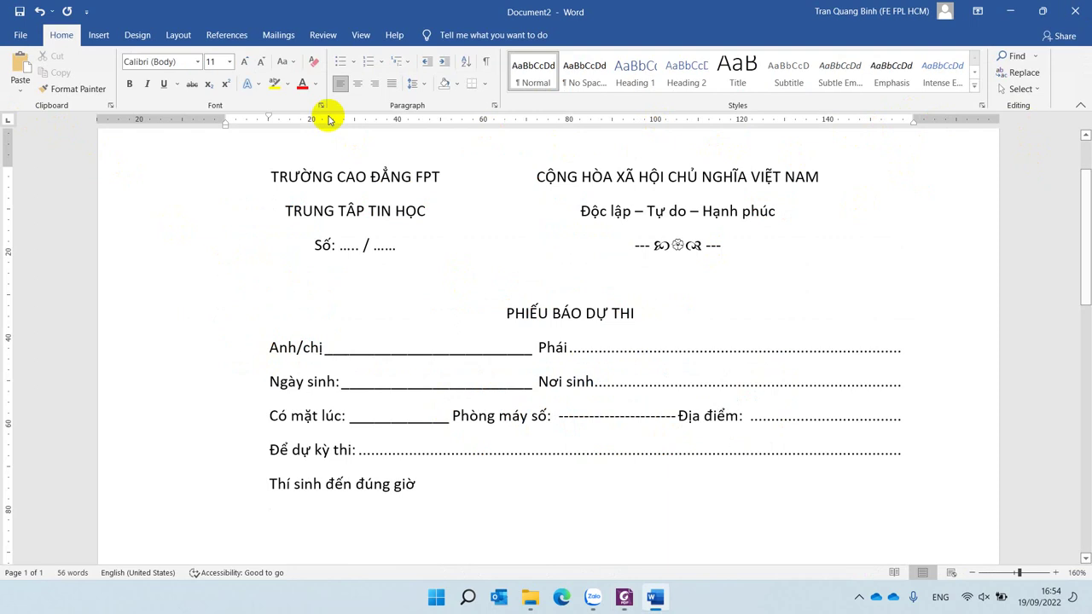
# - Set a tab stop near 100 and type the italic date line 'Hồ Chí Minh, Ngày ...... tháng ...... năm ......'
pyautogui.click(648, 122)
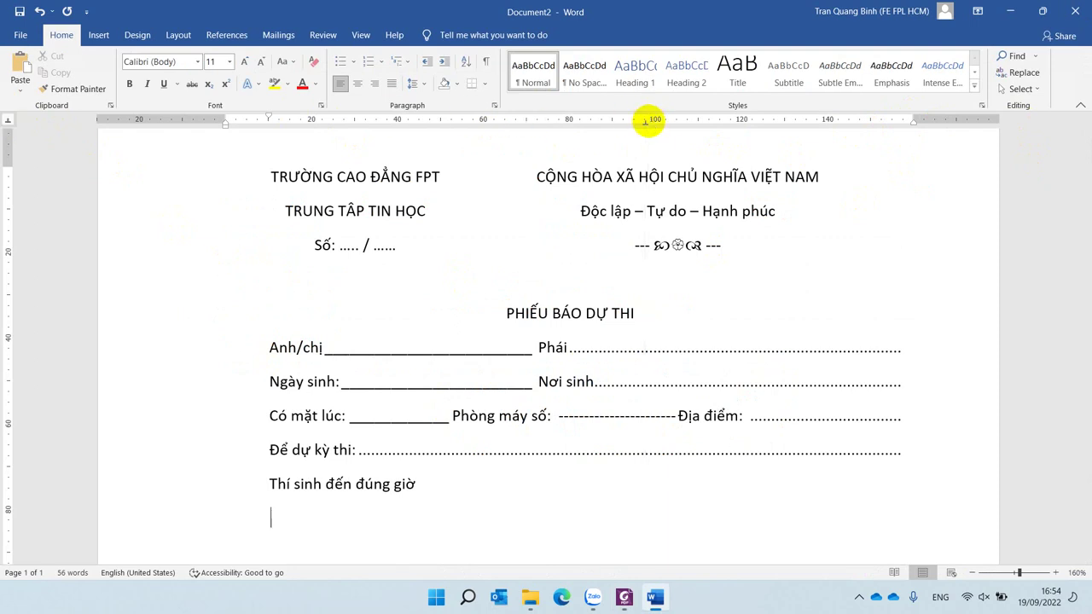
pyautogui.press('Tab')
pyautogui.write('Hồ Ch')
pyautogui.write('í')
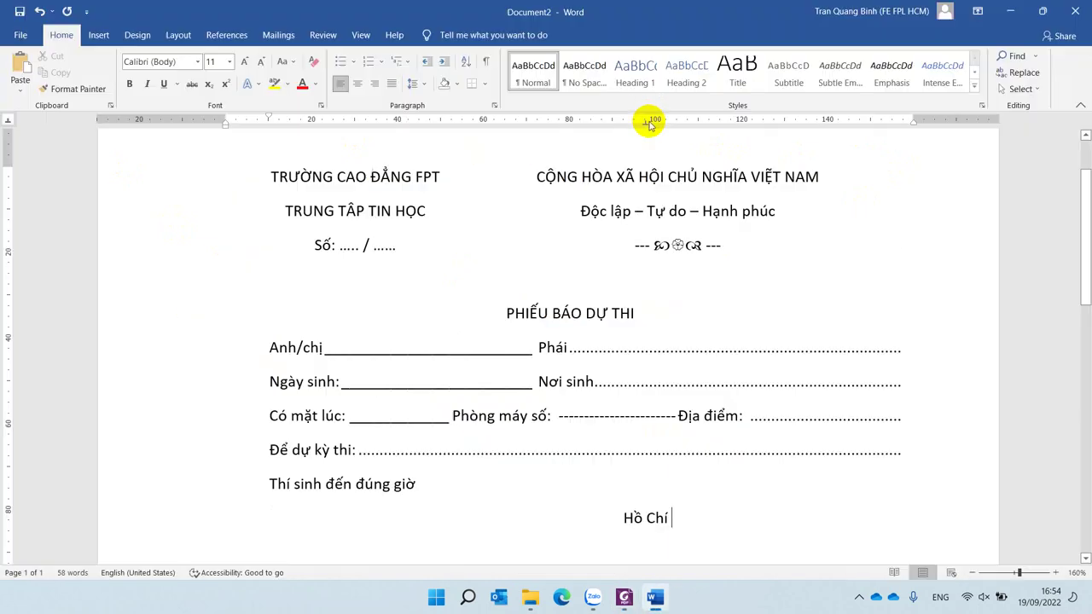
pyautogui.hotkey('ctrl', 'shift', 'Left')
pyautogui.hotkey('ctrl', 'shift', 'Left')
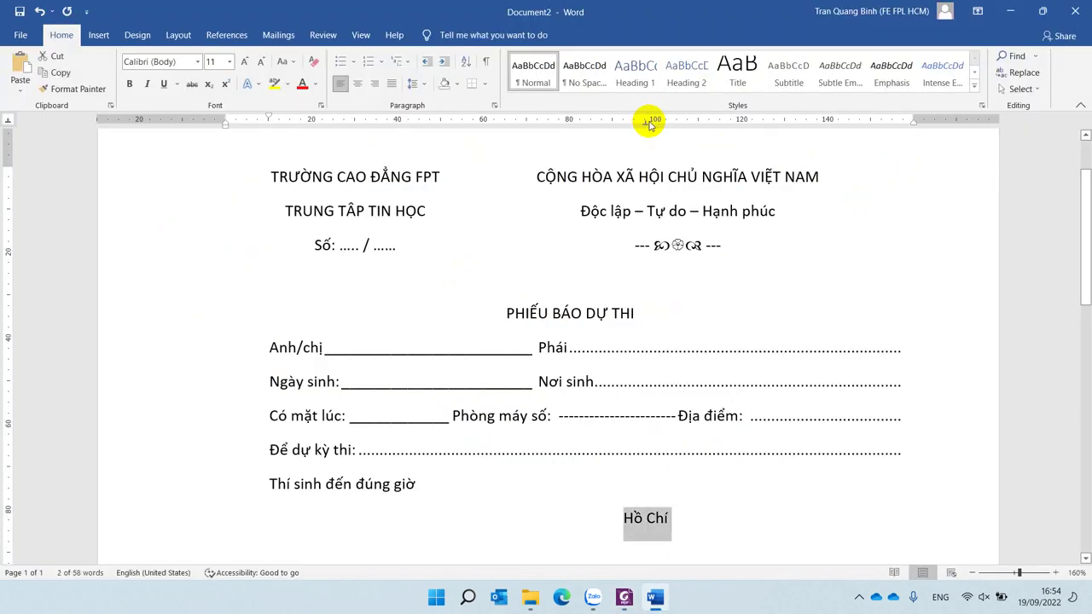
pyautogui.hotkey('ctrl', 'i')
pyautogui.press('Right')
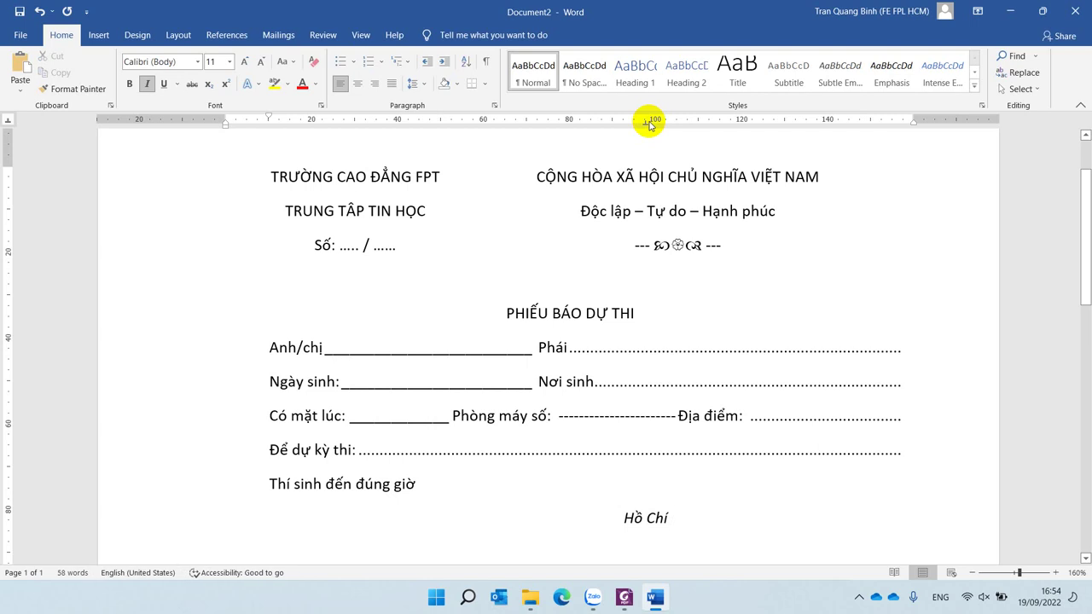
pyautogui.write('Minh, Ng')
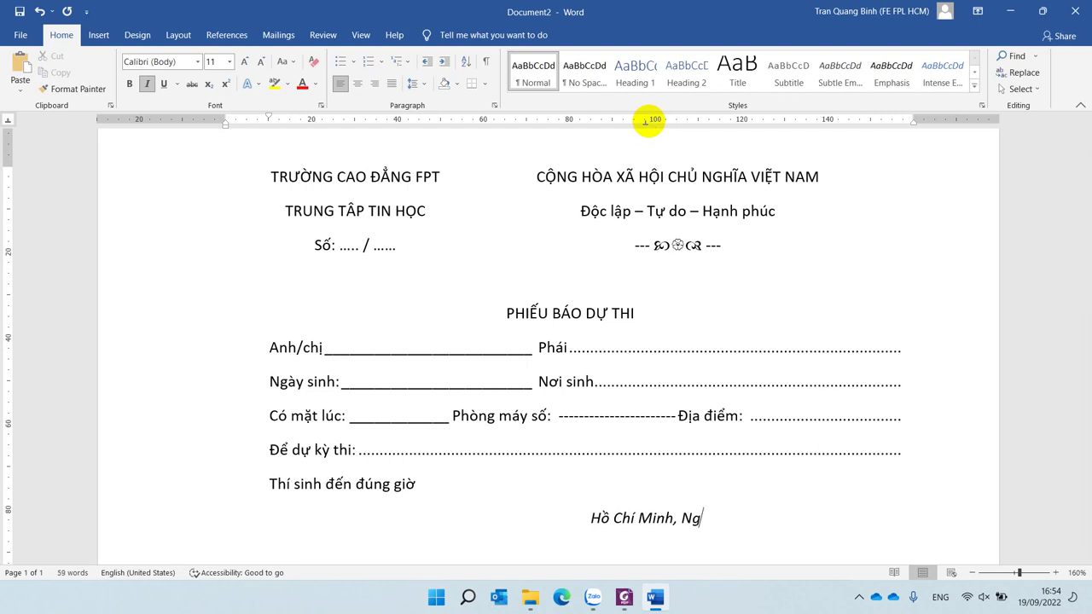
pyautogui.write('ày ...')
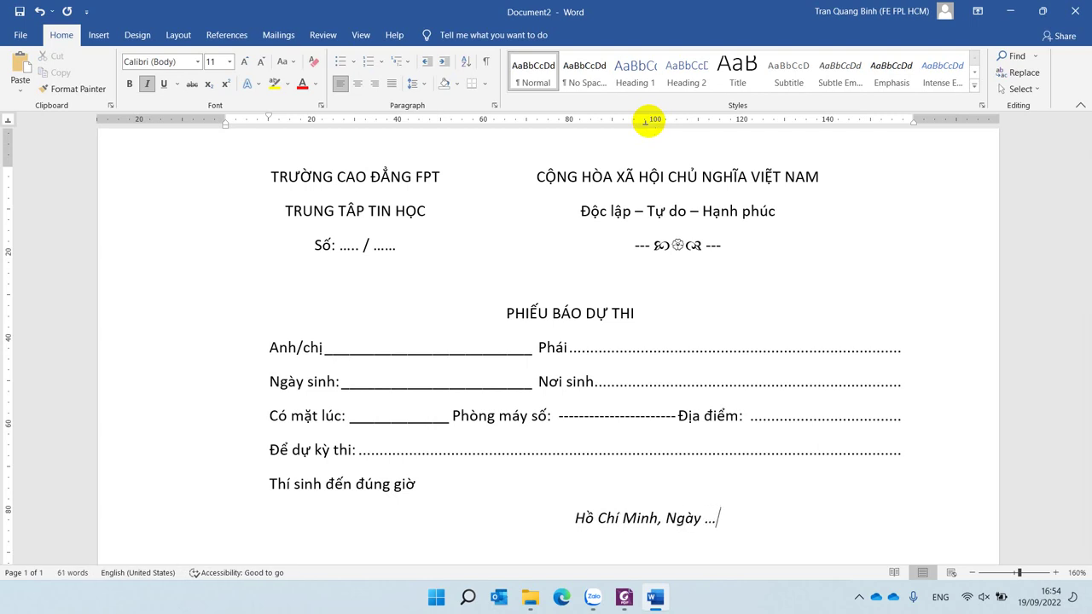
pyautogui.write('... tha')
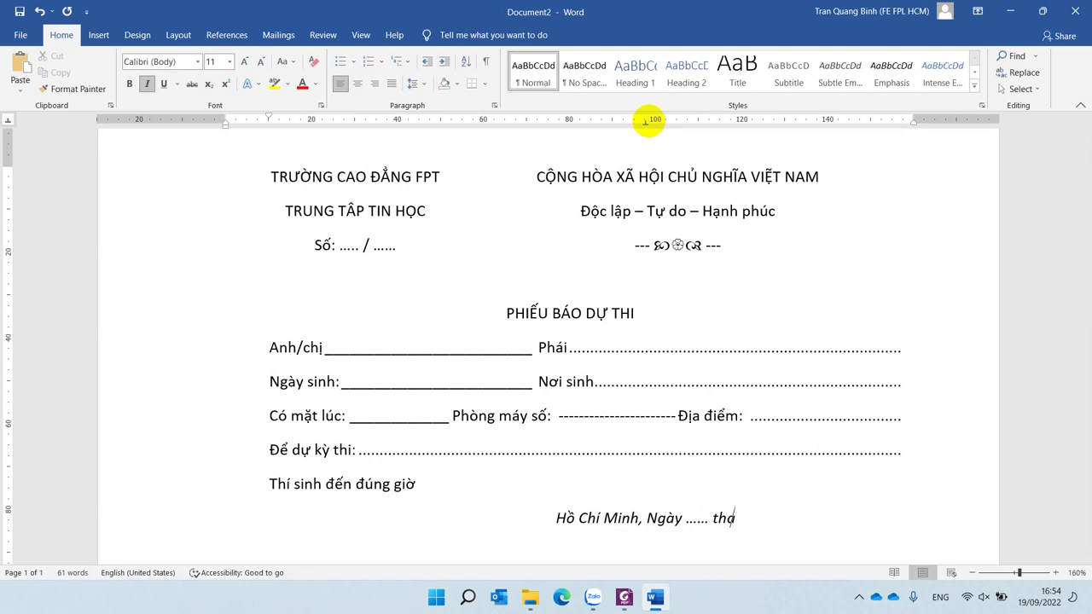
pyautogui.write('sng ...')
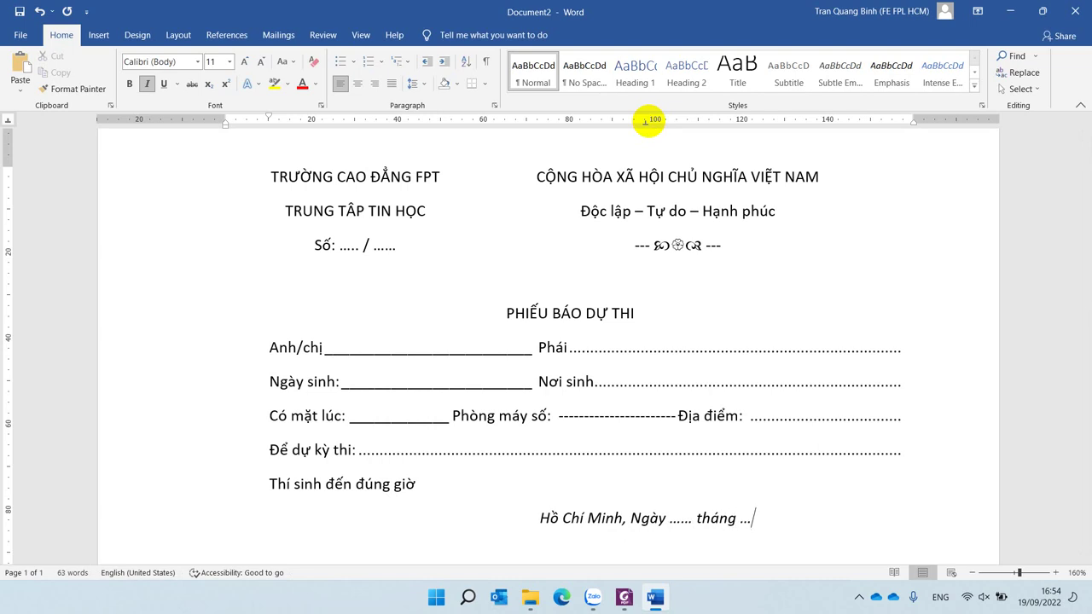
pyautogui.write('... năm')
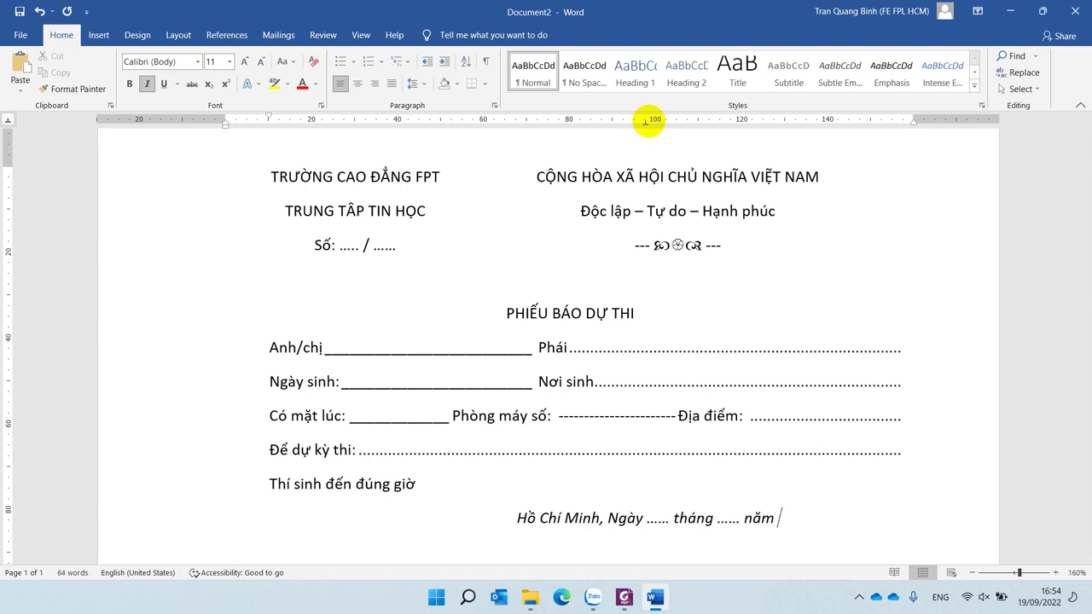
pyautogui.write(' ......')
pyautogui.press('Return')
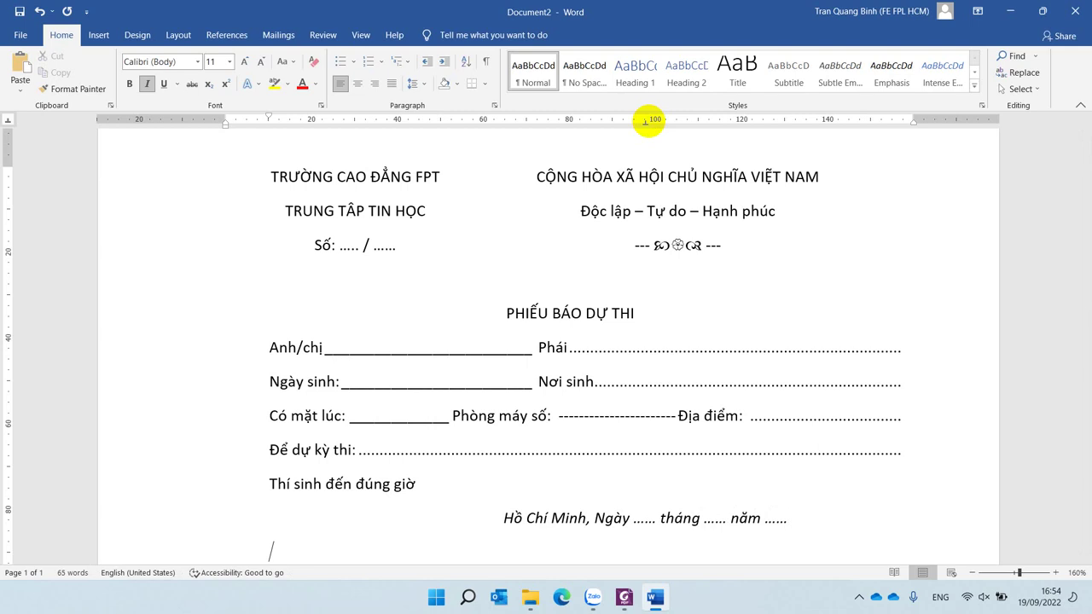
# - Type 'Giám Đốc' at the tab stop on the next line
pyautogui.press('Tab')
pyautogui.hotkey('alt', 'Tab')
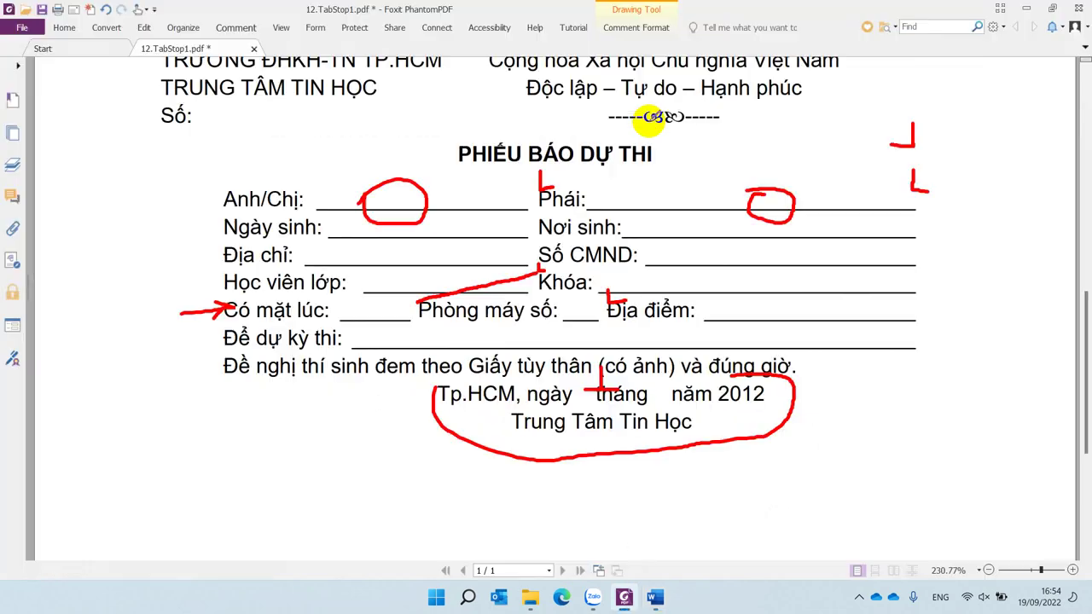
pyautogui.hotkey('alt', 'Tab')
pyautogui.write('Trung')
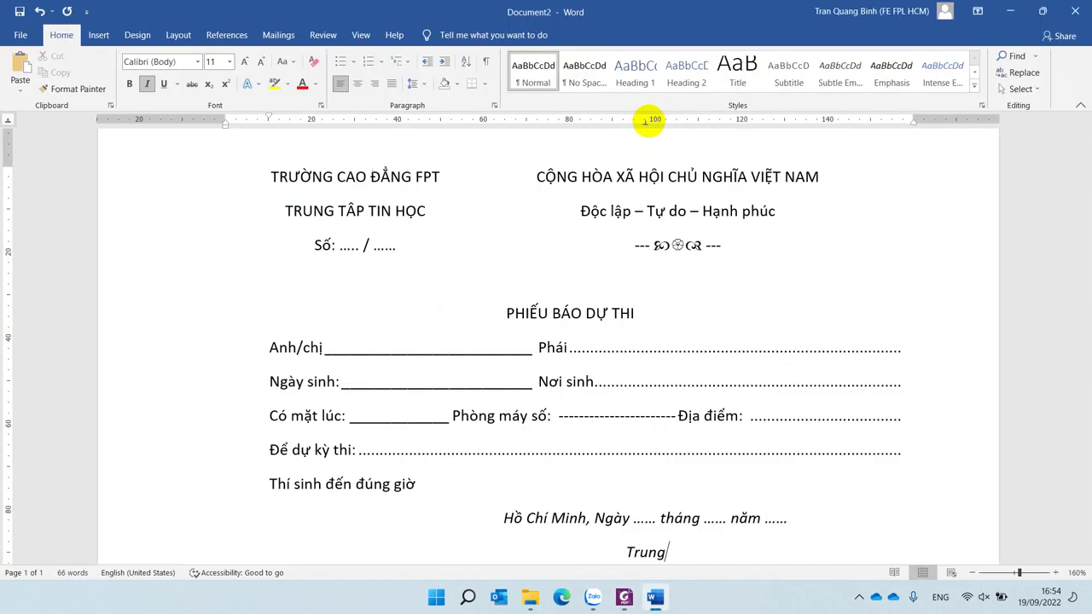
pyautogui.press('BackSpace')
pyautogui.press('BackSpace')
pyautogui.press('BackSpace')
pyautogui.press('BackSpace')
pyautogui.press('BackSpace')
pyautogui.press('BackSpace')
pyautogui.write('Gia')
pyautogui.write('ám')
pyautogui.write('Đ')
pyautogui.write('ốc')
pyautogui.press('Return')
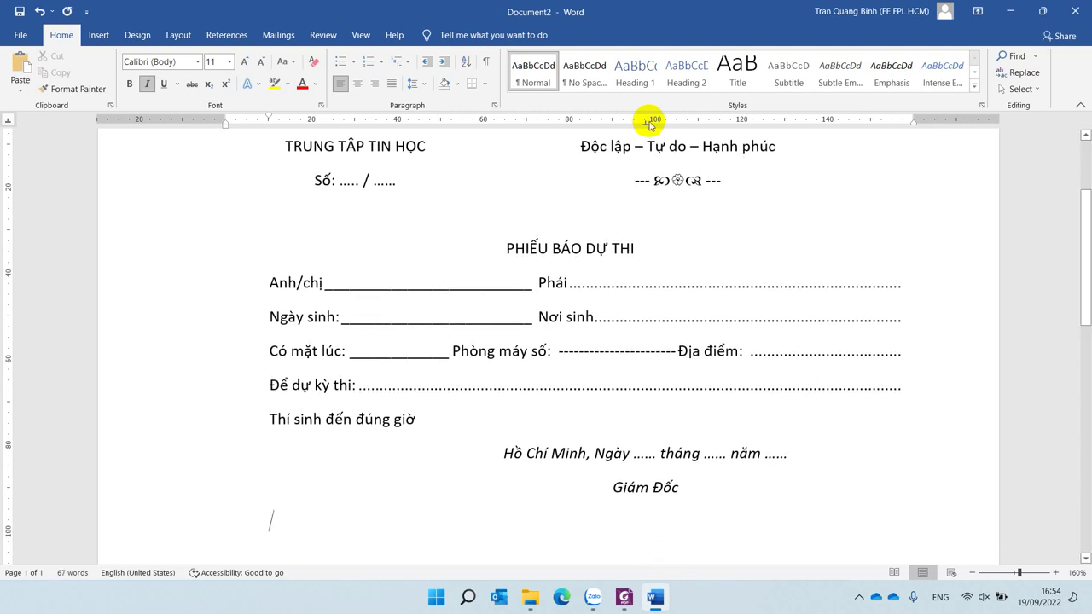
# - Leave blank signing lines and type the signer's name at the tab stop below Giám Đốc
pyautogui.scroll(-3, 697, 401)
pyautogui.press('Return')
pyautogui.press('Return')
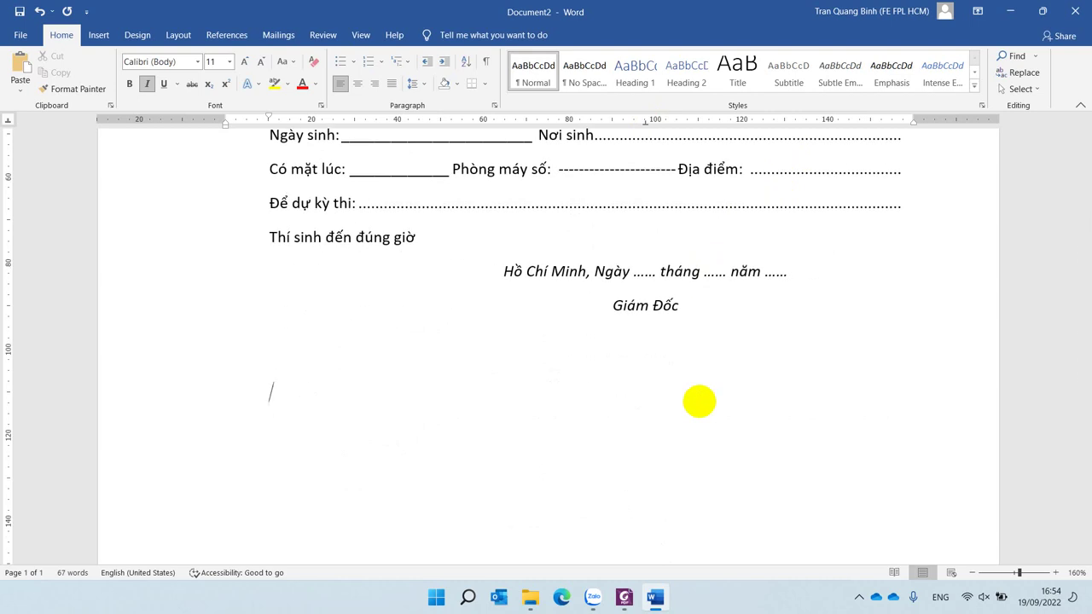
pyautogui.press('Tab')
pyautogui.press('Tab')
pyautogui.press('Tab')
pyautogui.write('N')
pyautogui.write('guyễn Va')
pyautogui.write('ăn A')
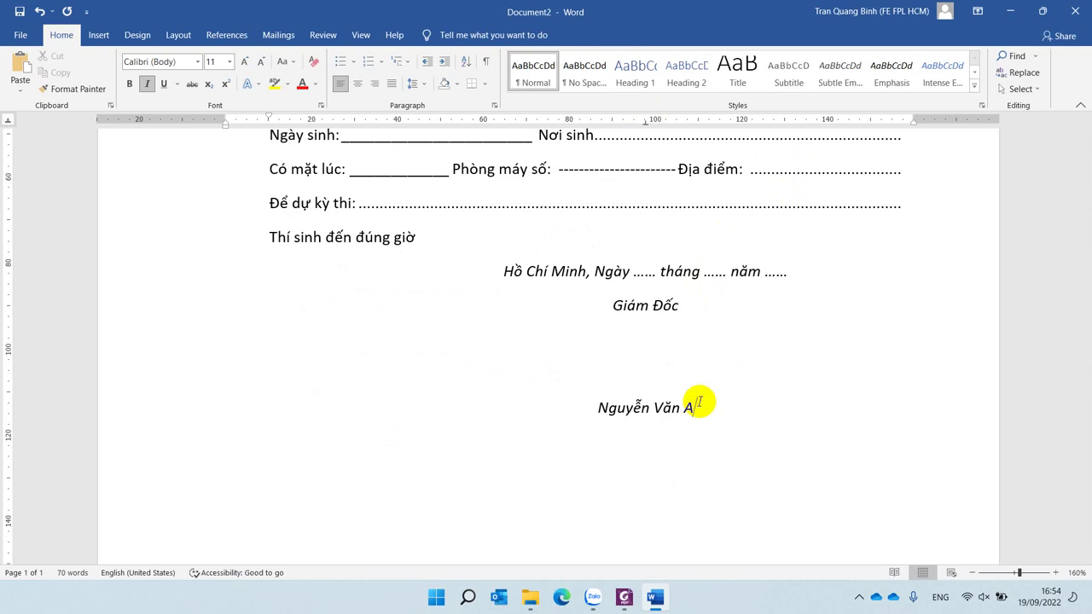
pyautogui.click(648, 410)
pyautogui.click(652, 306)
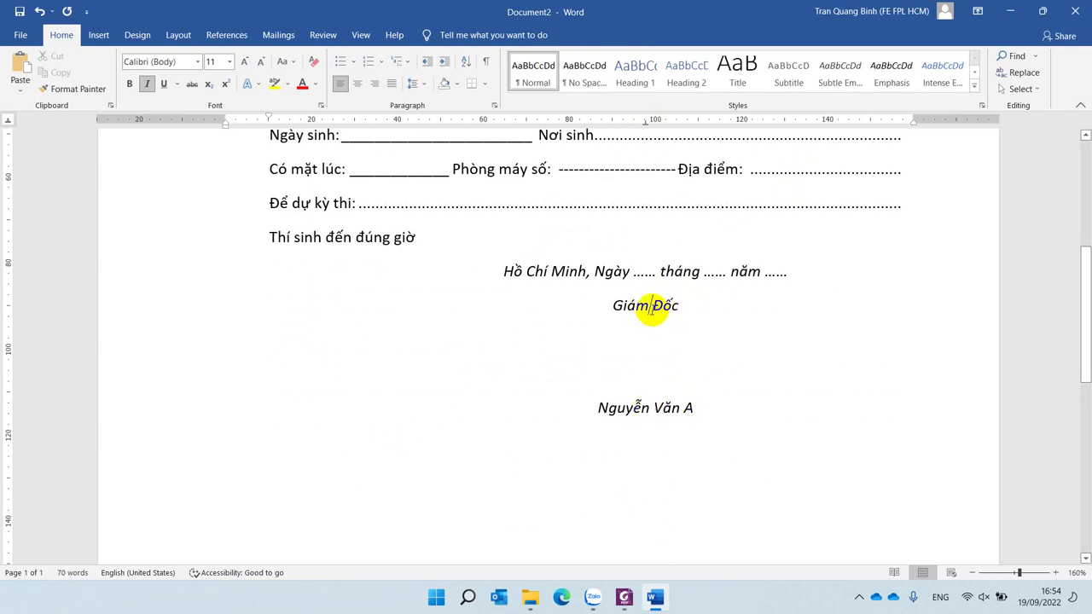
pyautogui.scroll(4, 742, 366)
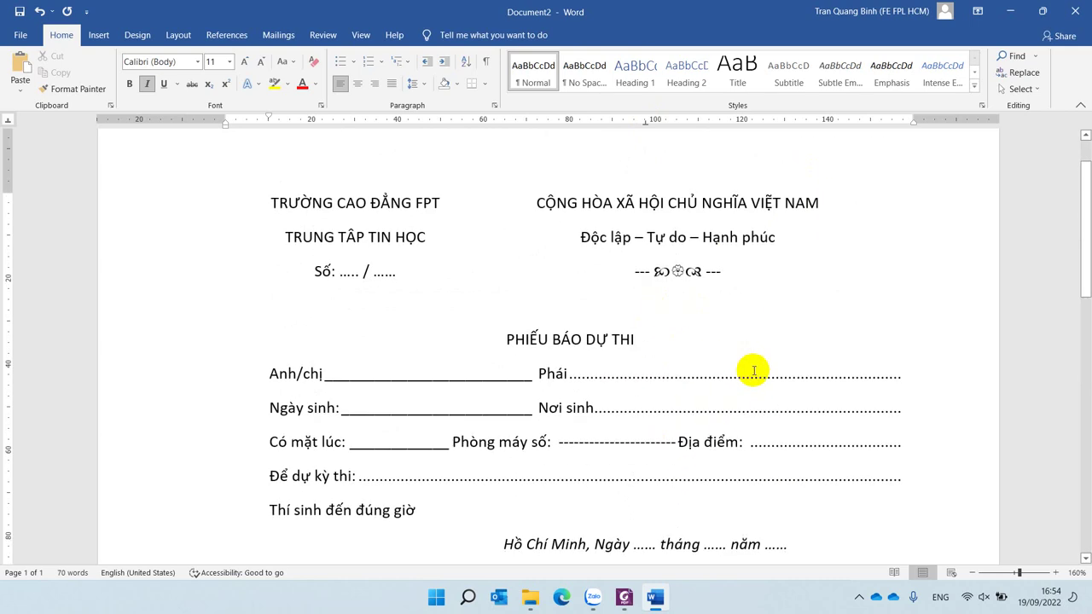
pyautogui.keyDown('ctrl'); pyautogui.scroll(-8, 754, 371); pyautogui.keyUp('ctrl')
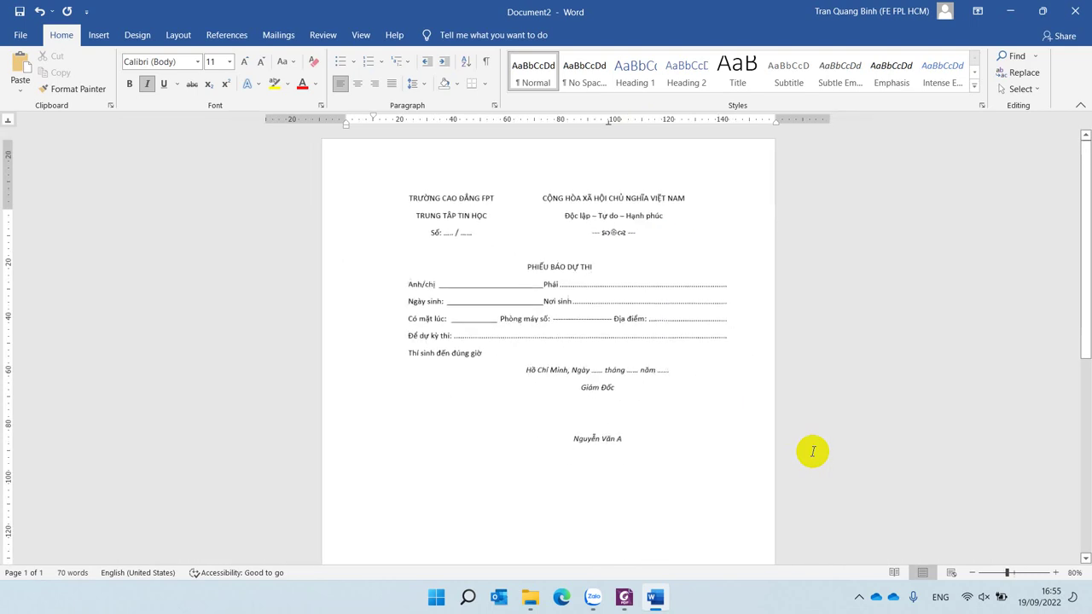
pyautogui.keyDown('ctrl'); pyautogui.scroll(3, 768, 310); pyautogui.keyUp('ctrl')
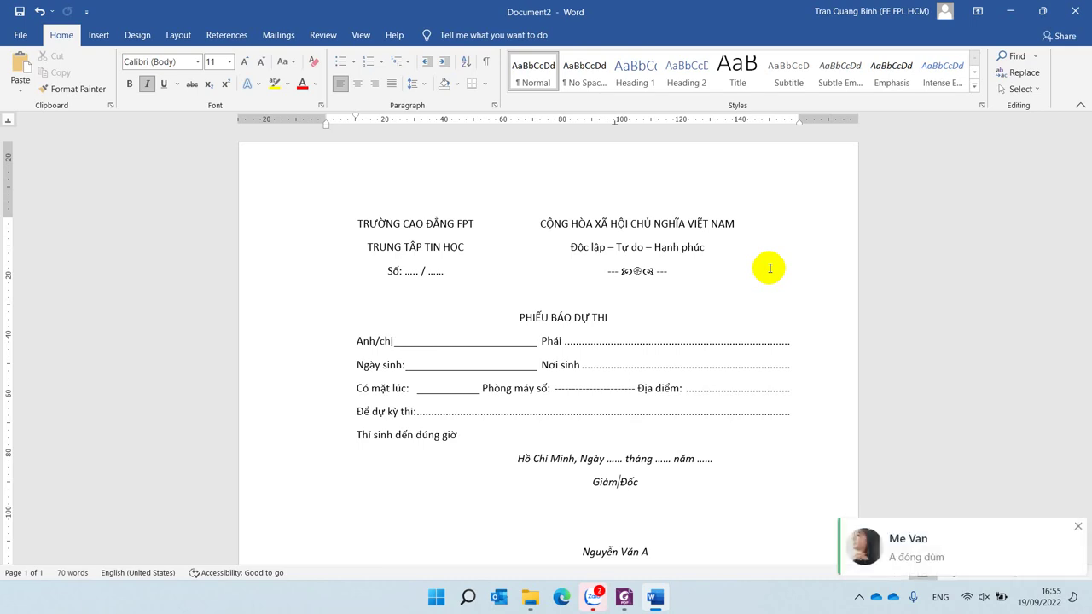
pyautogui.click(1079, 526)
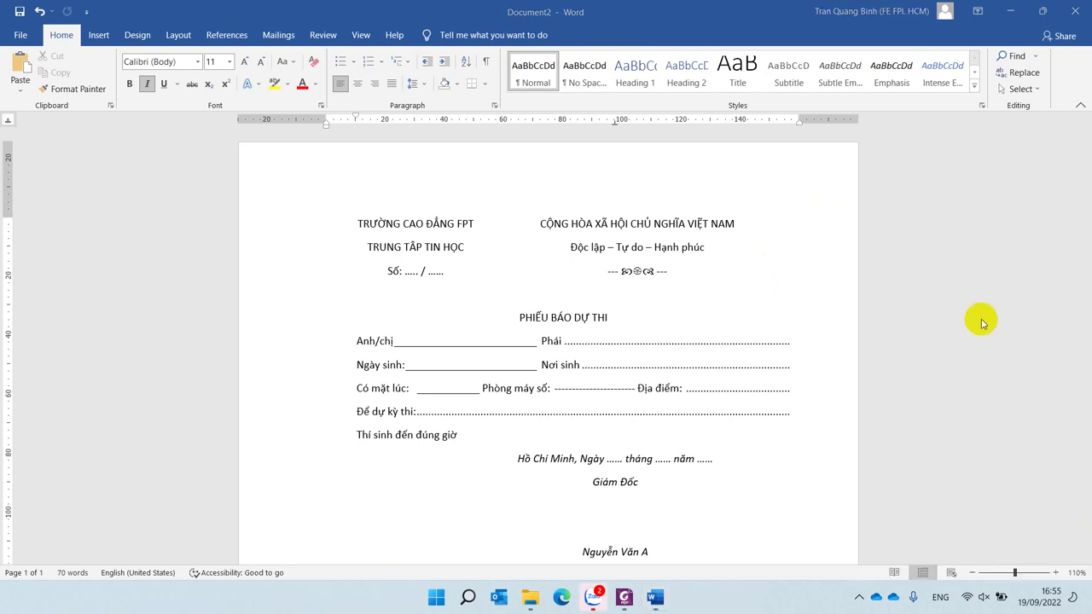